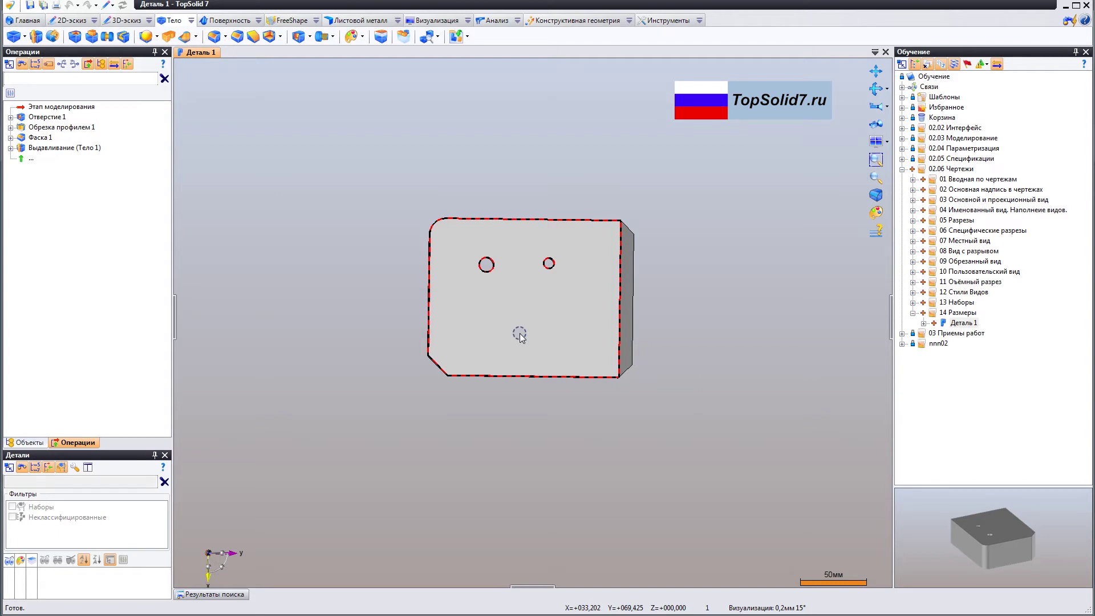
Step: Orbit the plate to show its top and right faces, then bring up Деталь 1's context menu
mouse_move(696, 324)
middle_mouse_down()
mouse_move(641, 354)
mouse_move(567, 340)
mouse_move(677, 345)
mouse_move(689, 359)
mouse_move(696, 337)
middle_mouse_up()
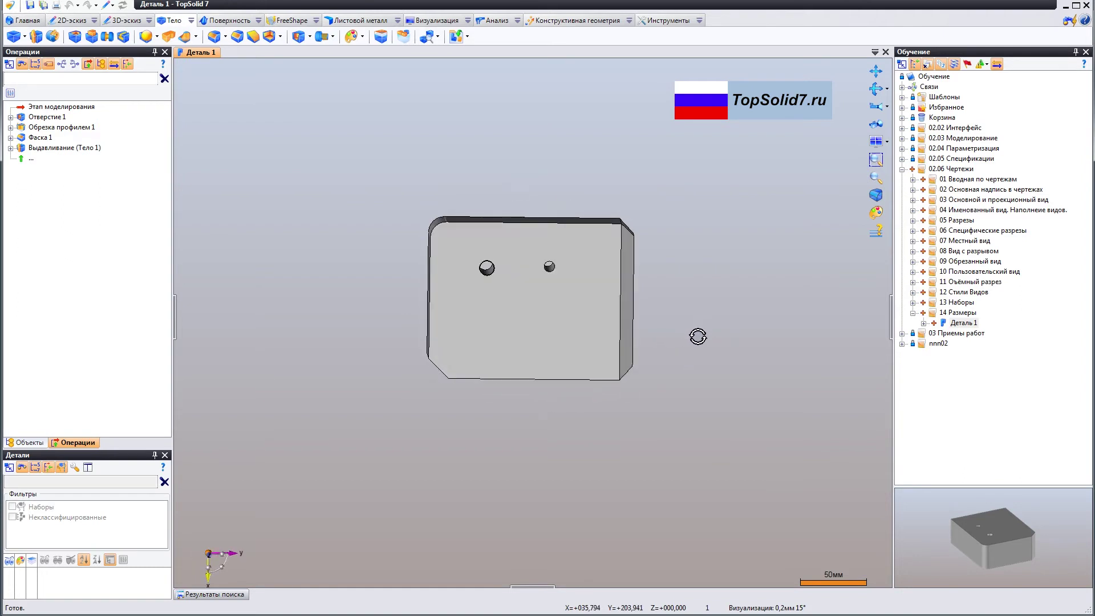
right_click(960, 323)
Step: Create a Деталь 1 drawing from the мой чертеж3 template with a custom-oriented main view, skipping the auxiliary view
left_click(938, 379)
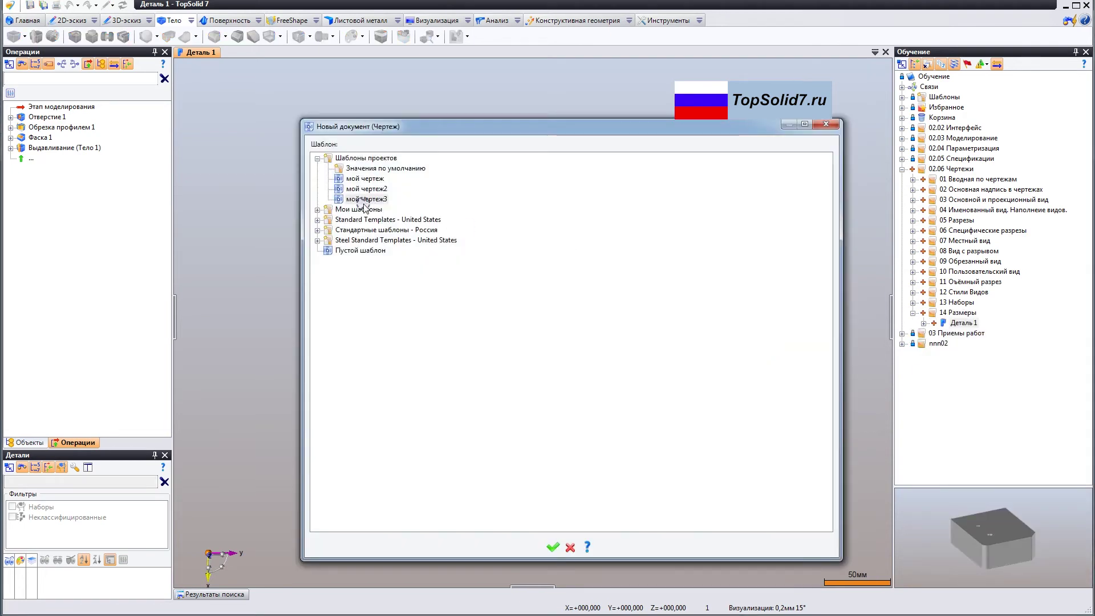
double_click(364, 200)
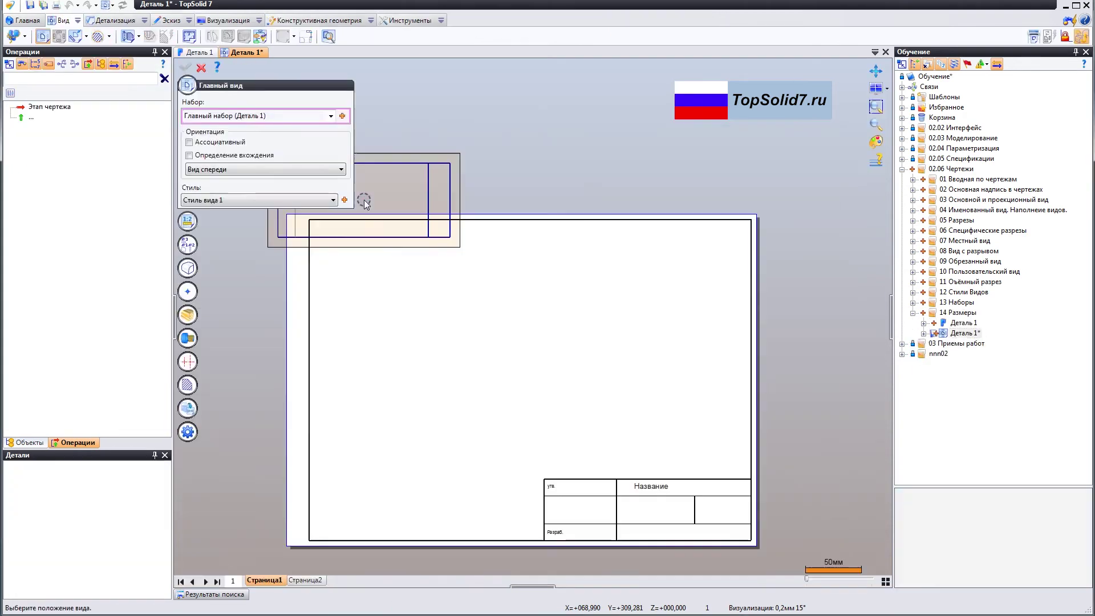
left_click(487, 365)
left_click(628, 269)
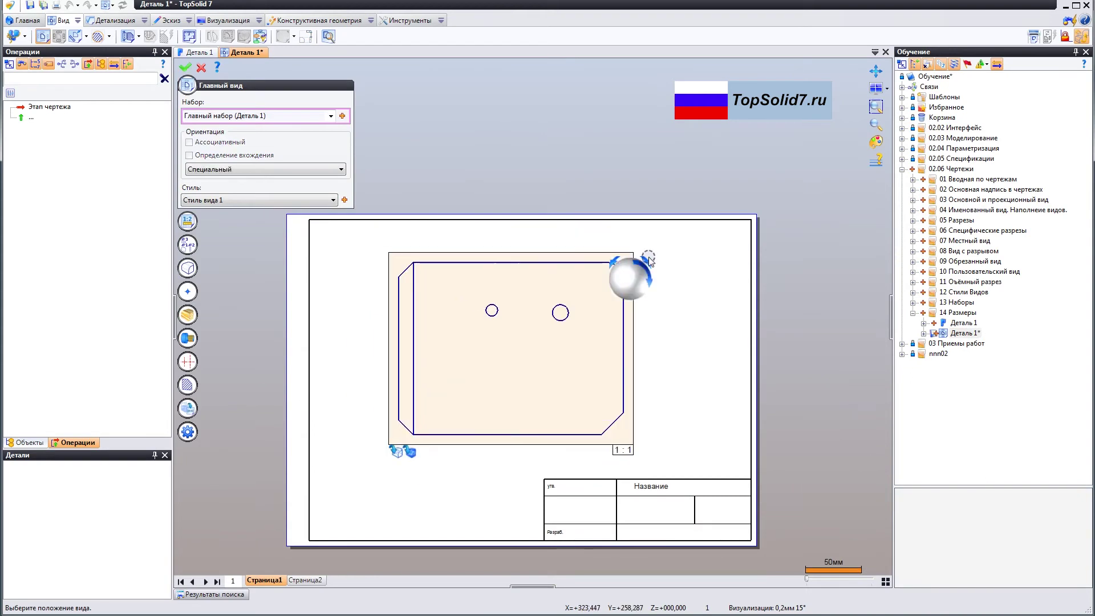
right_click(652, 330)
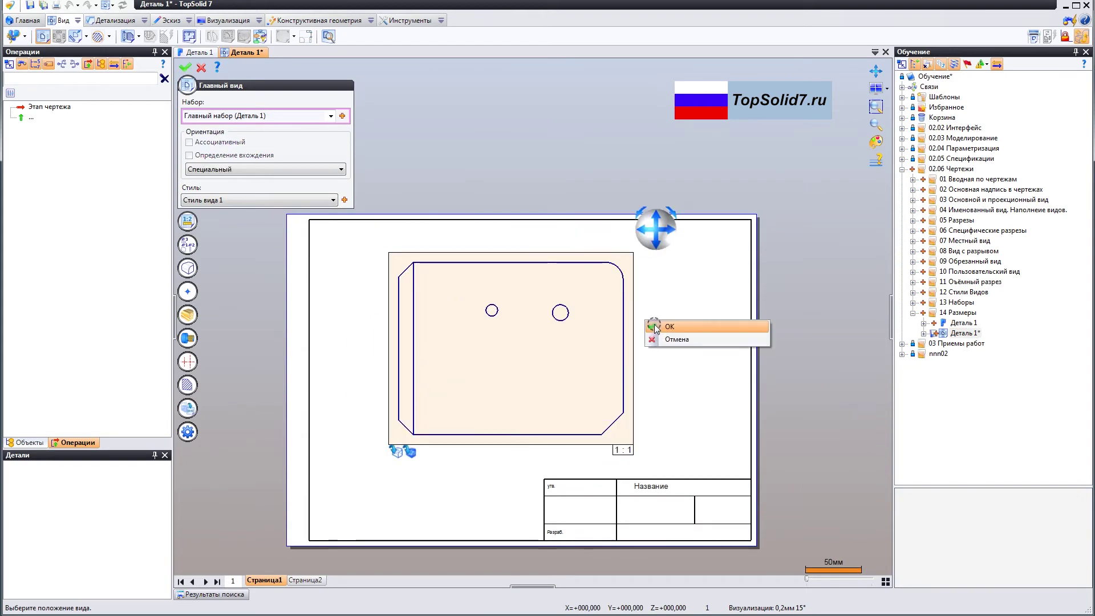
left_click(655, 327)
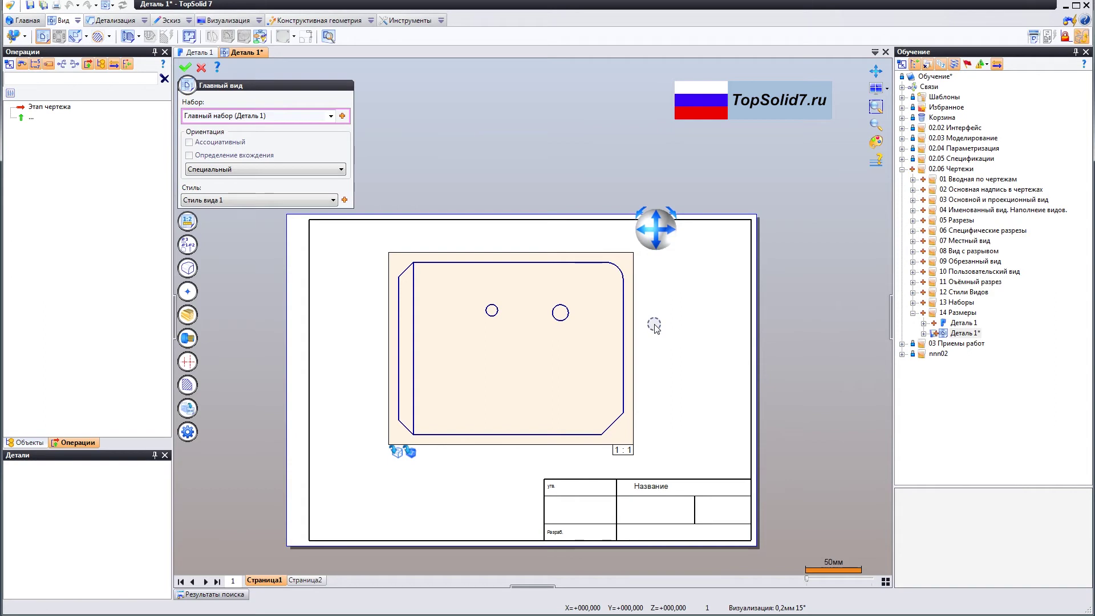
key("Escape")
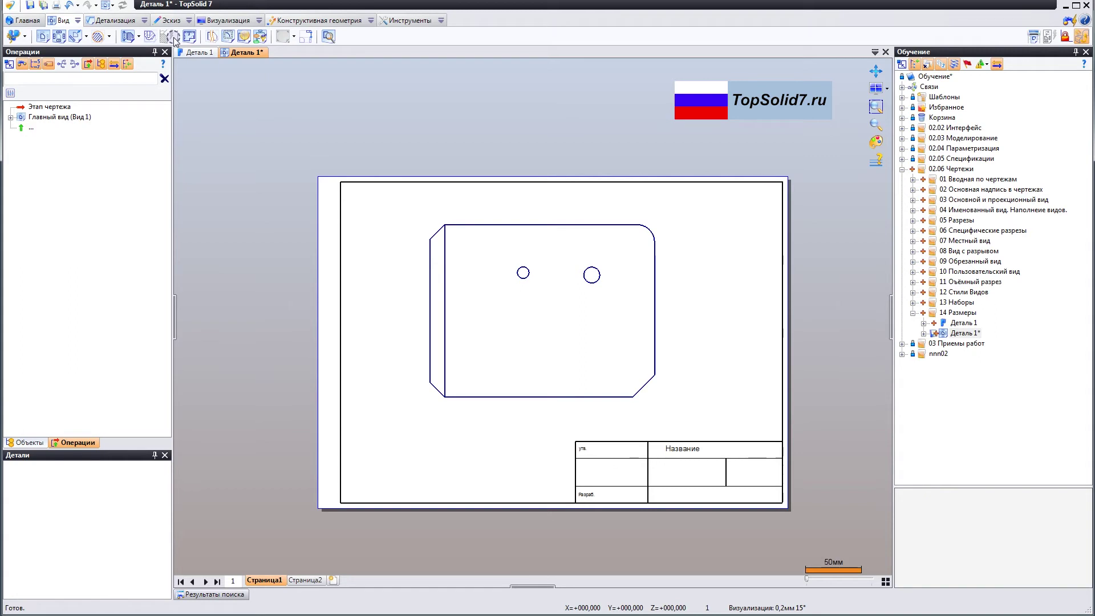
Step: Switch to the Детализация tools and browse their full command list
left_click(103, 21)
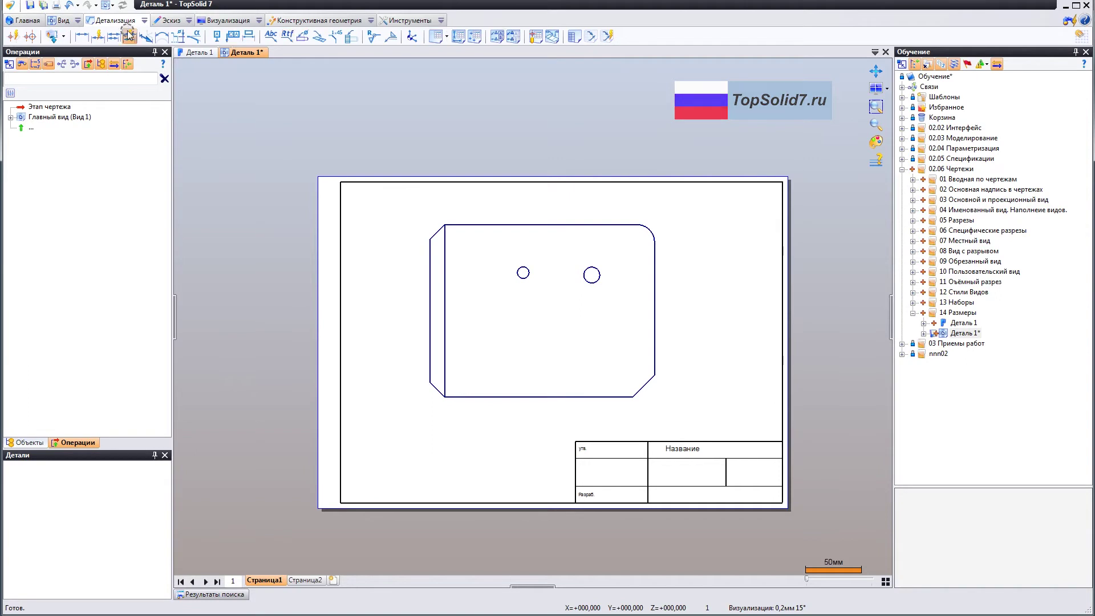
left_click(145, 21)
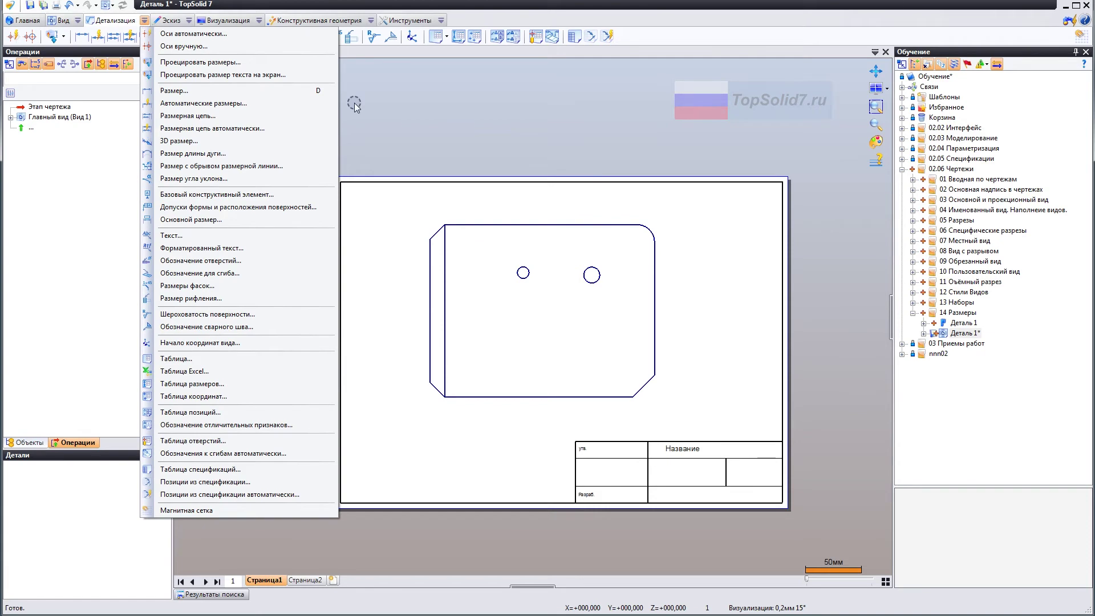
left_click(396, 107)
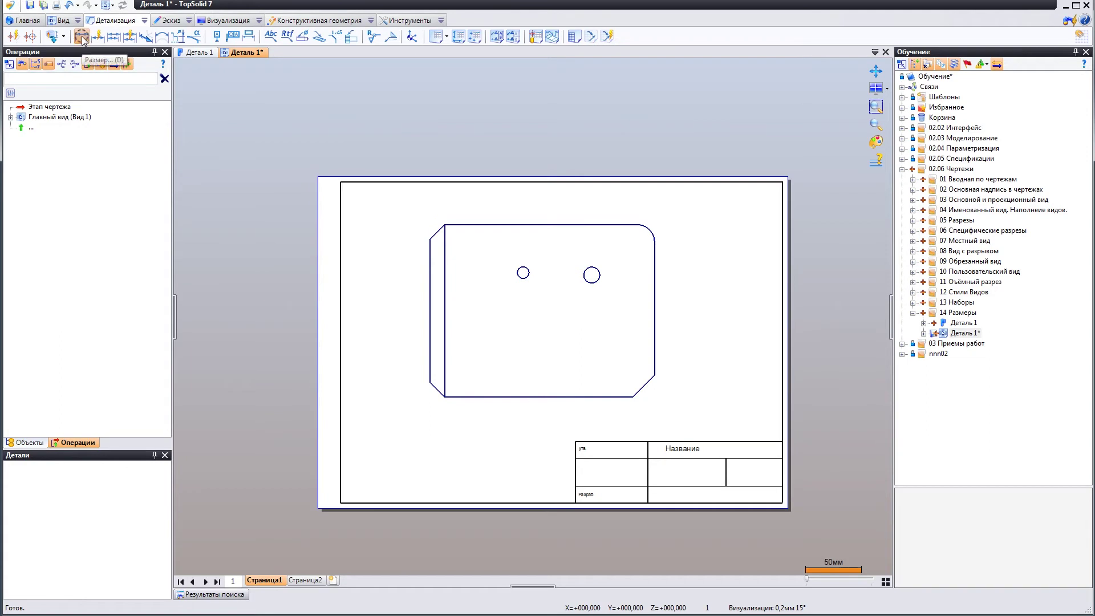
Step: Start the Размер dimension command with its Формат and Текст panels collapsed
left_click(81, 37)
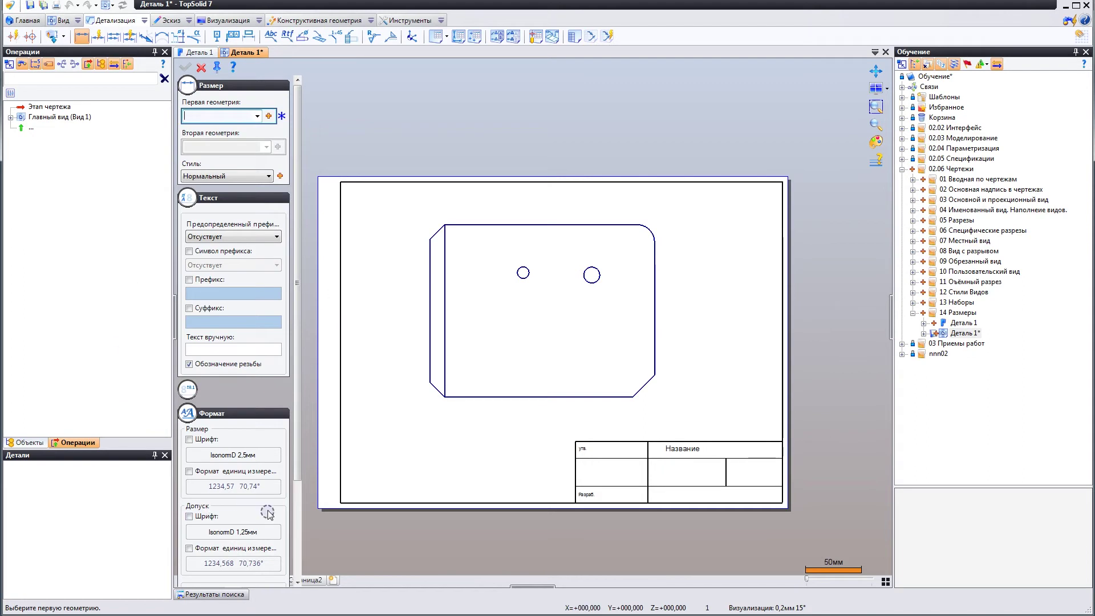
scroll(217, 371, "down", 2)
scroll(205, 399, "up", 2)
left_click(190, 423)
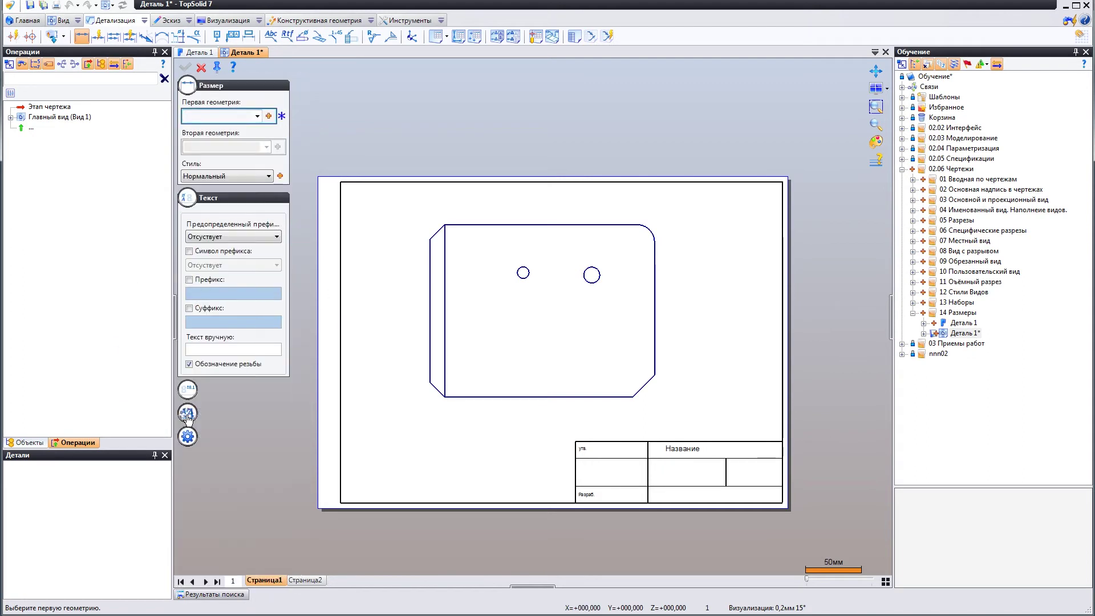
left_click(187, 198)
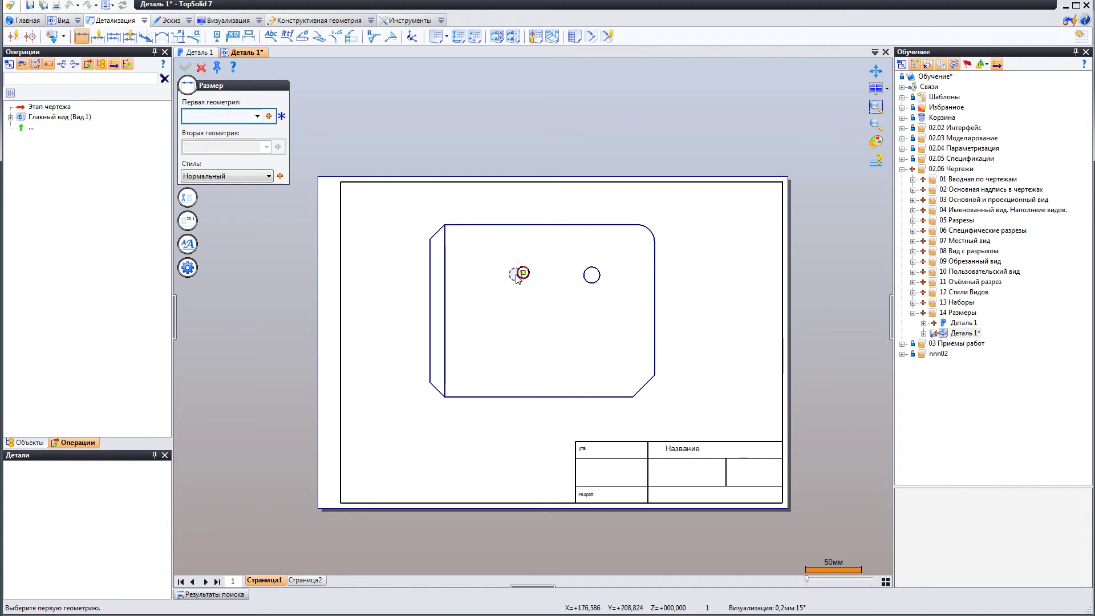
Step: Dimension the plate's 154,37 overall width above the view
left_click(431, 256)
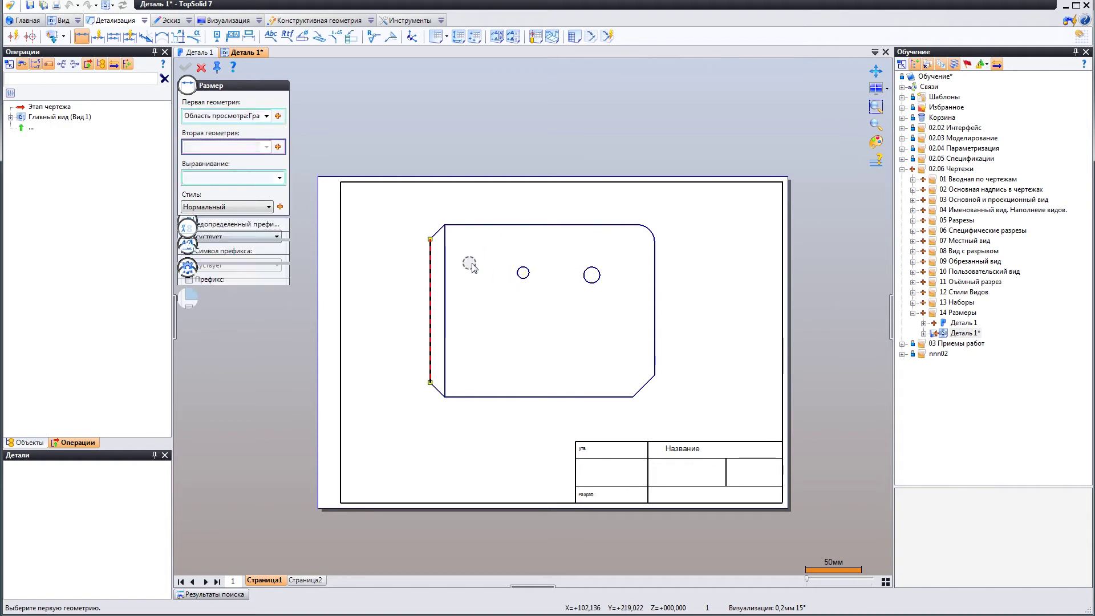
left_click(656, 274)
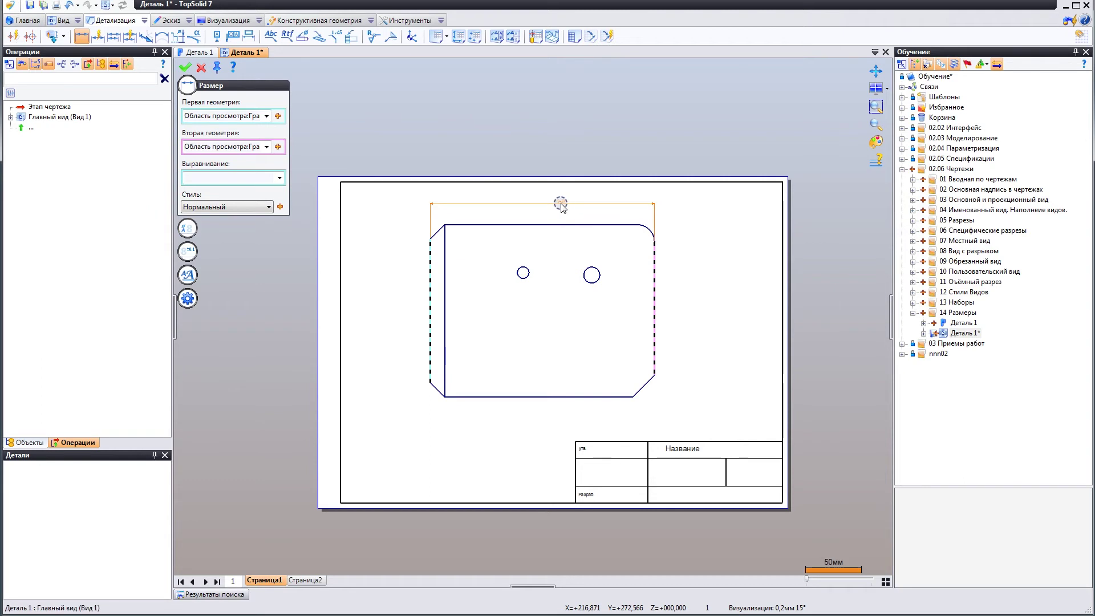
left_click(564, 209)
scroll(564, 213, "up", 3)
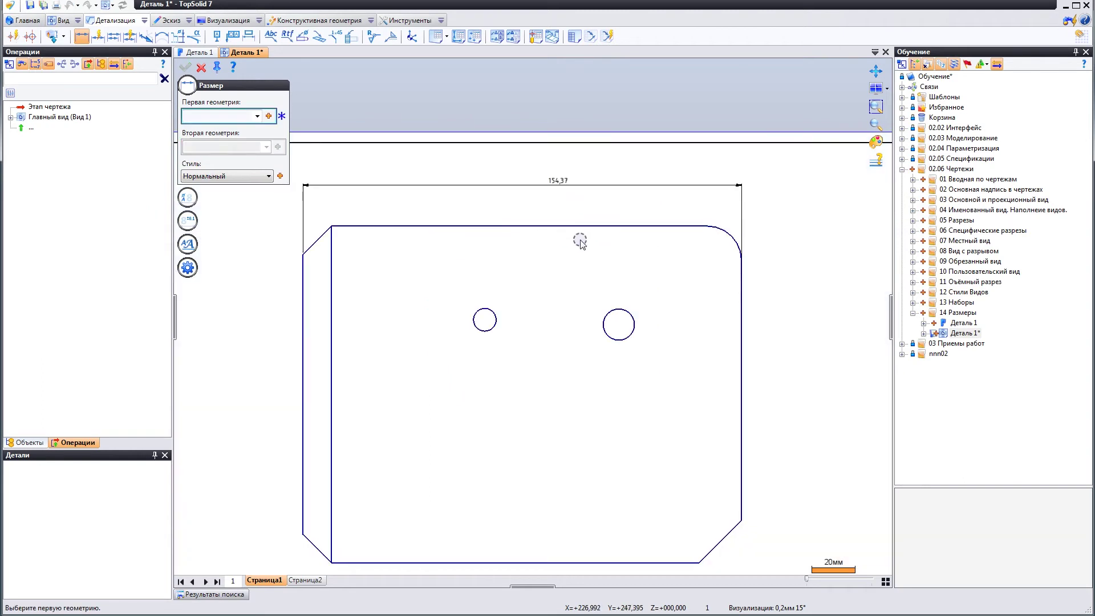
scroll(579, 245, "down", 2)
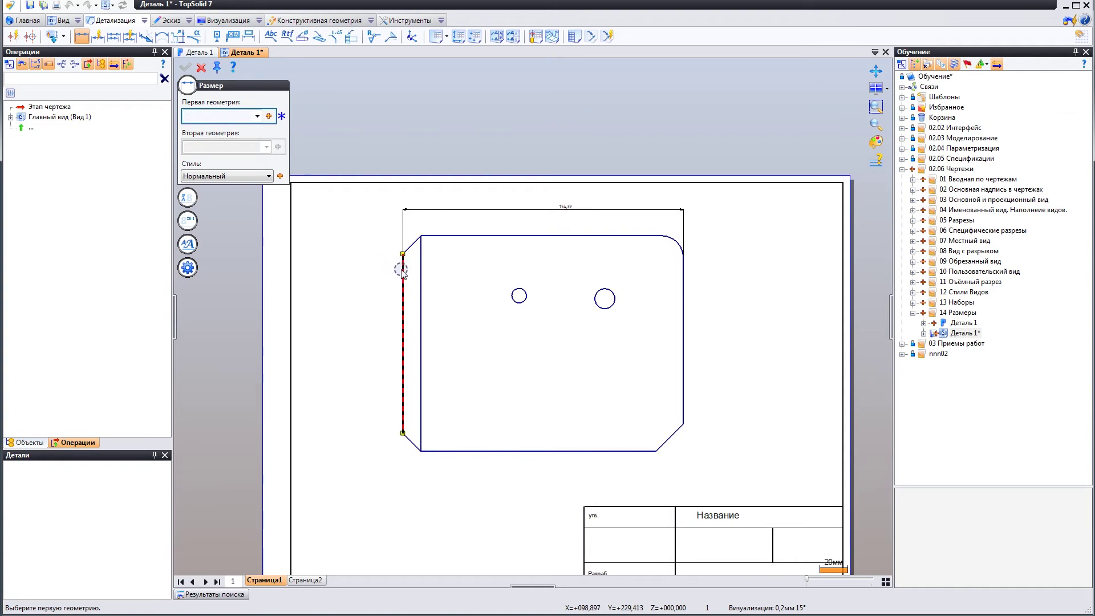
Step: Add the short left-edge height and the 118,65 overall height on the left
left_click(402, 272)
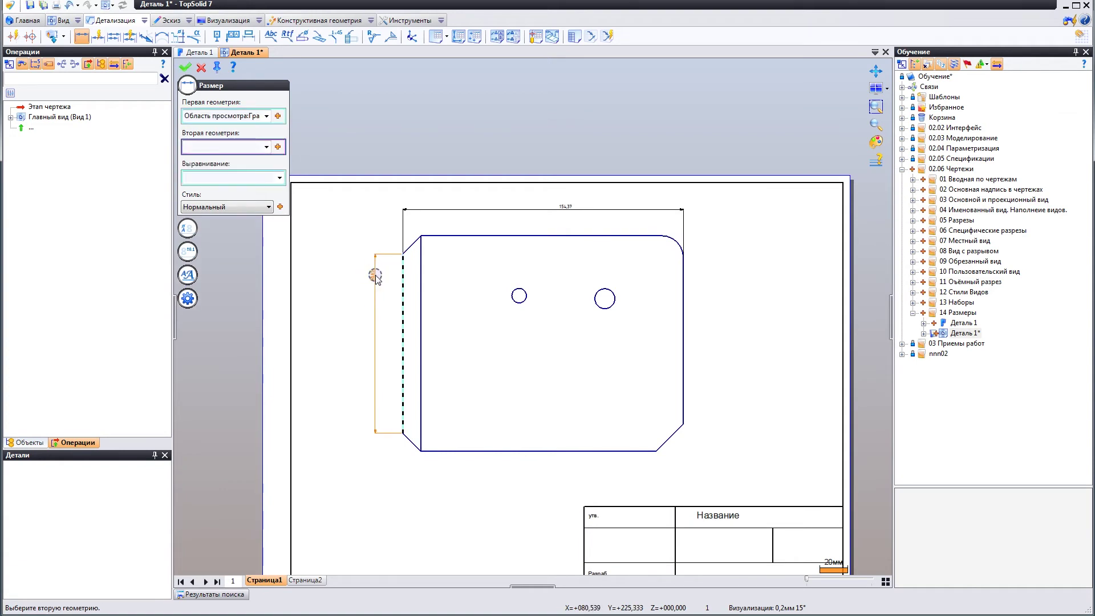
left_click(374, 276)
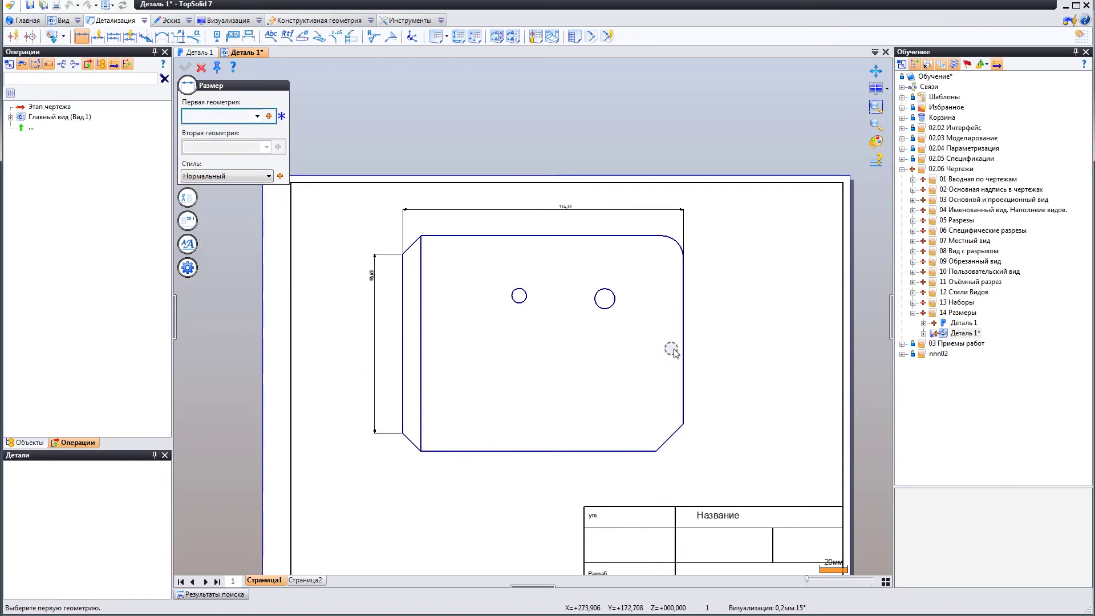
left_click(443, 236)
left_click(444, 451)
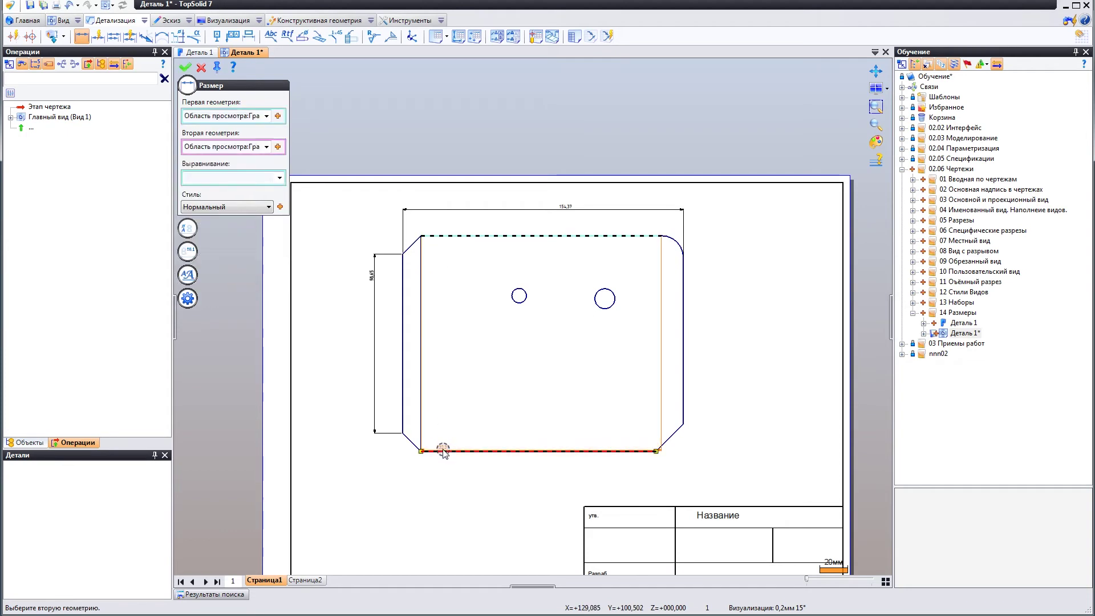
left_click(330, 343)
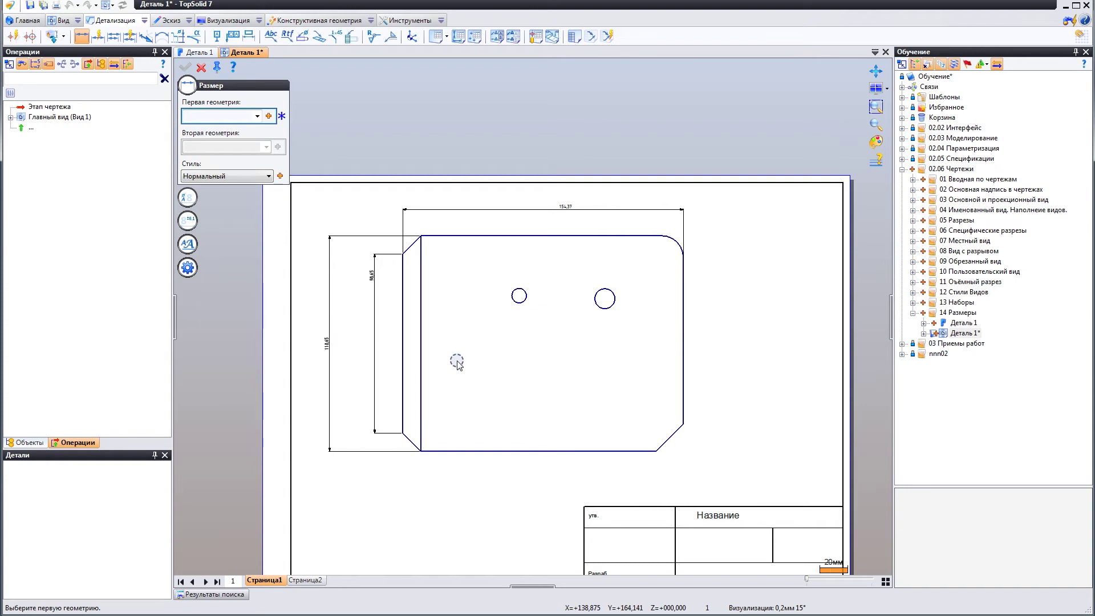
Step: Add the 98,65 height beside the chamfer and the 91,65 height right of the plate
left_click(403, 347)
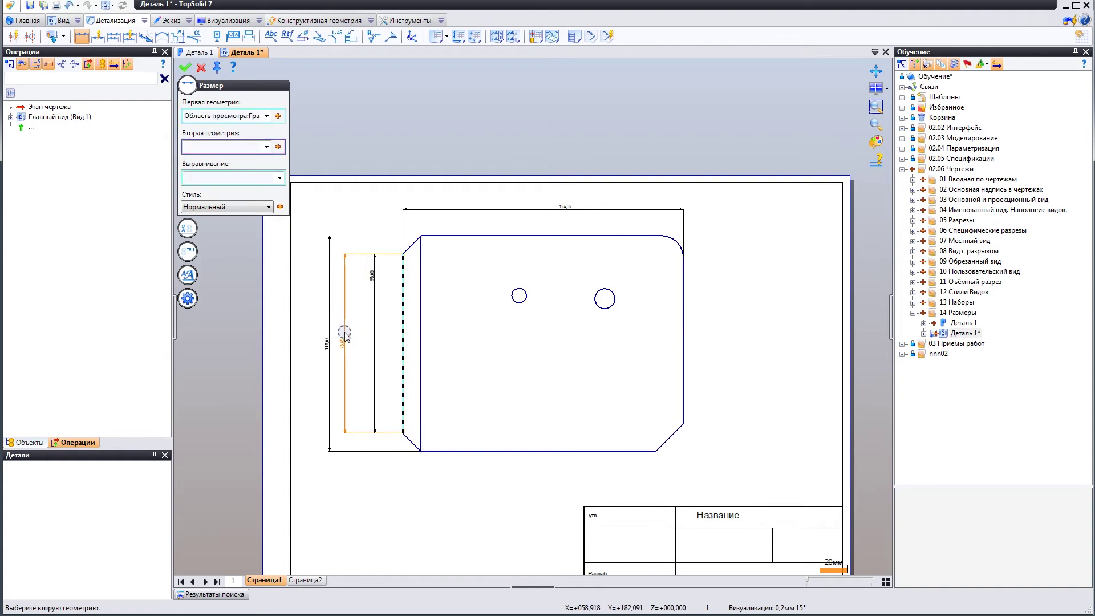
scroll(356, 279, "up", 2)
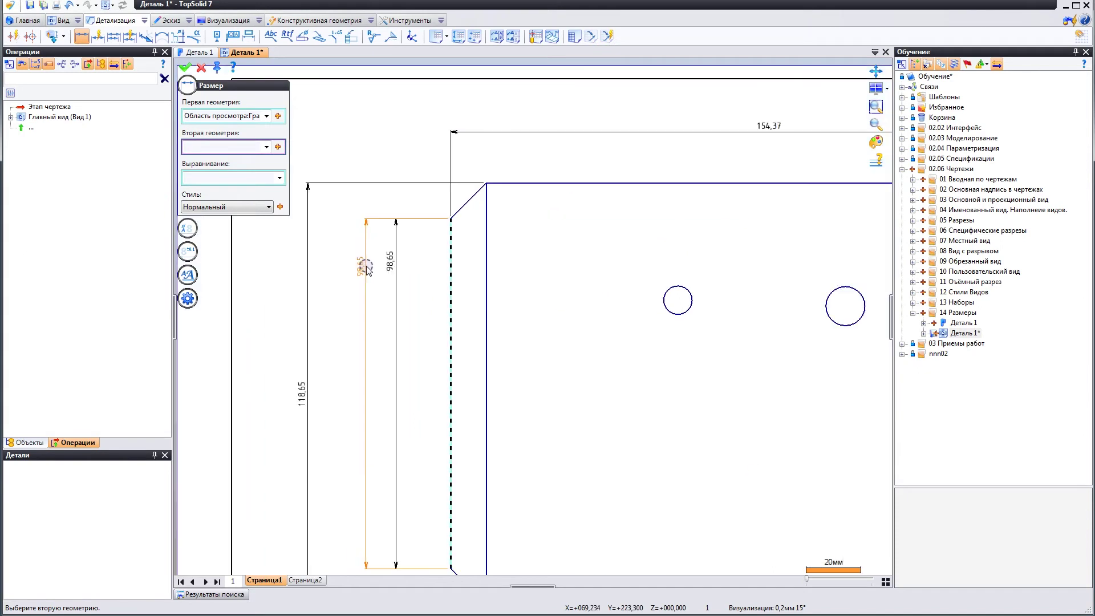
scroll(363, 285, "down", 2)
left_click(362, 285)
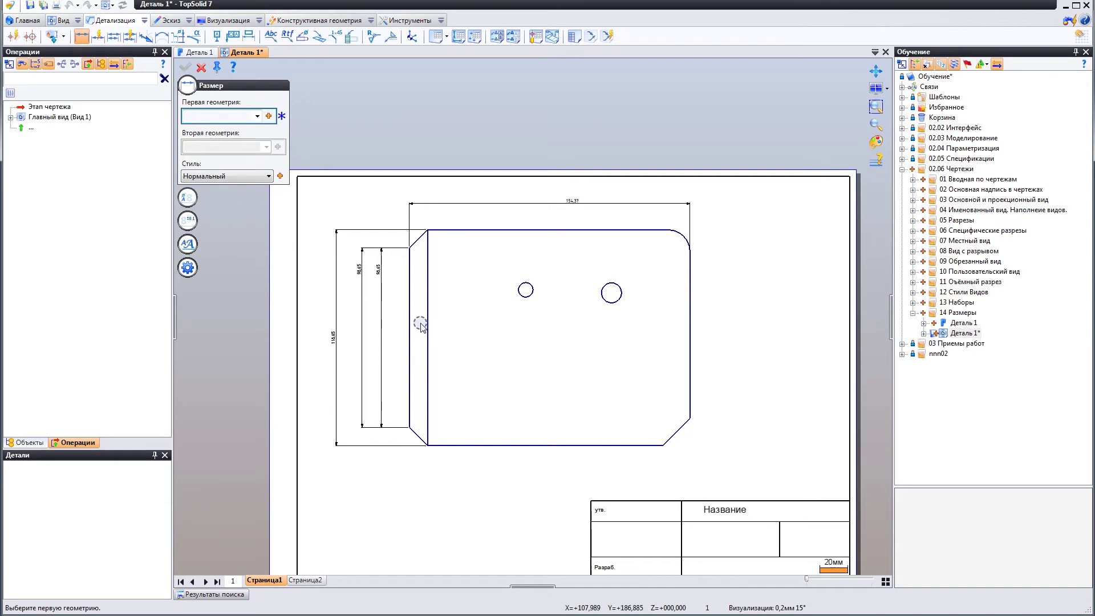
left_click(690, 372)
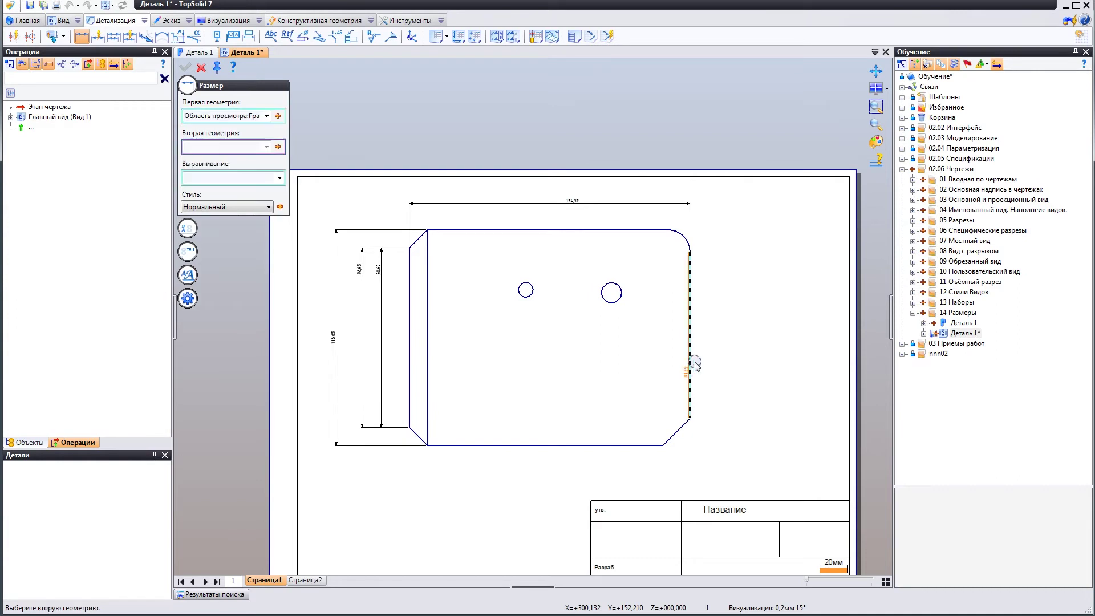
left_click(745, 318)
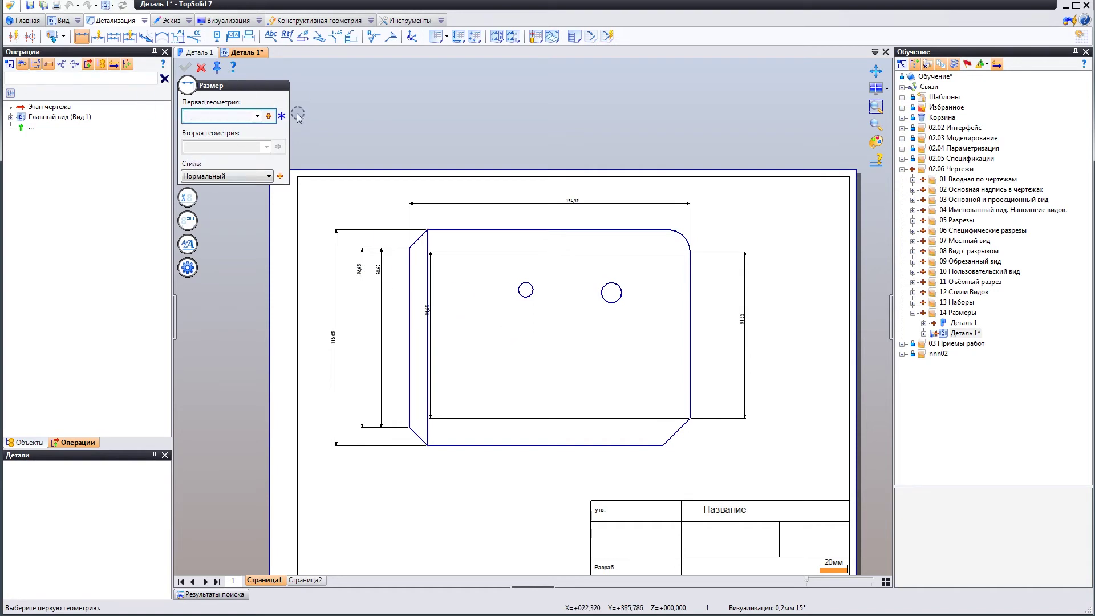
Step: Exit dimensioning and undo the vertical dimensions, keeping only the 154,37 width
key("Escape")
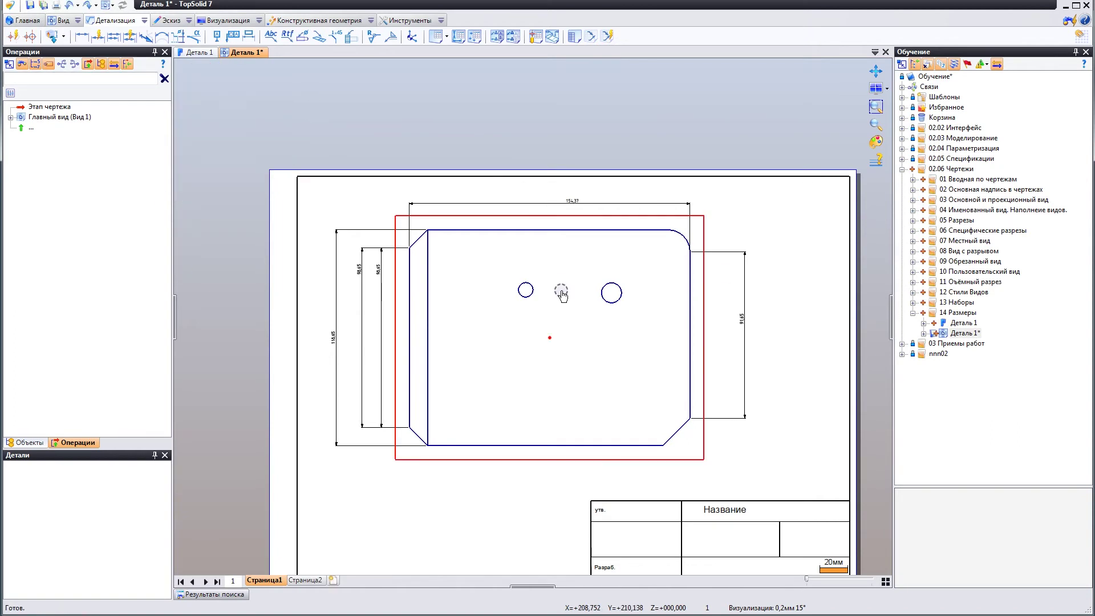
key("ctrl+z")
key("ctrl+z")
key("ctrl+z")
key("ctrl+z")
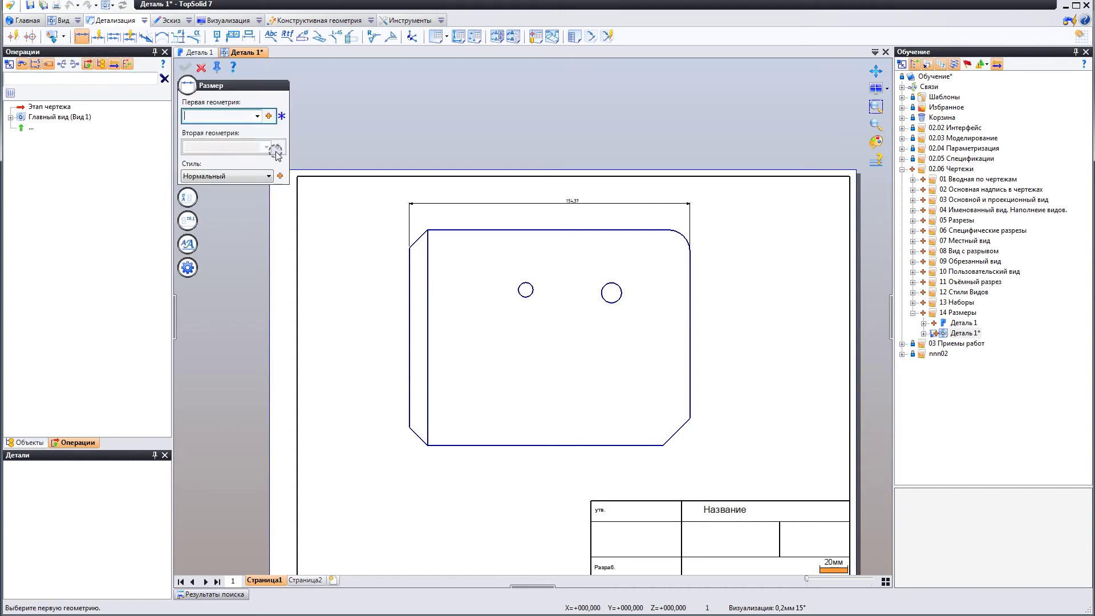
Step: Add a 98,65 height left of the plate and a 154,37 width below it
left_click(407, 315)
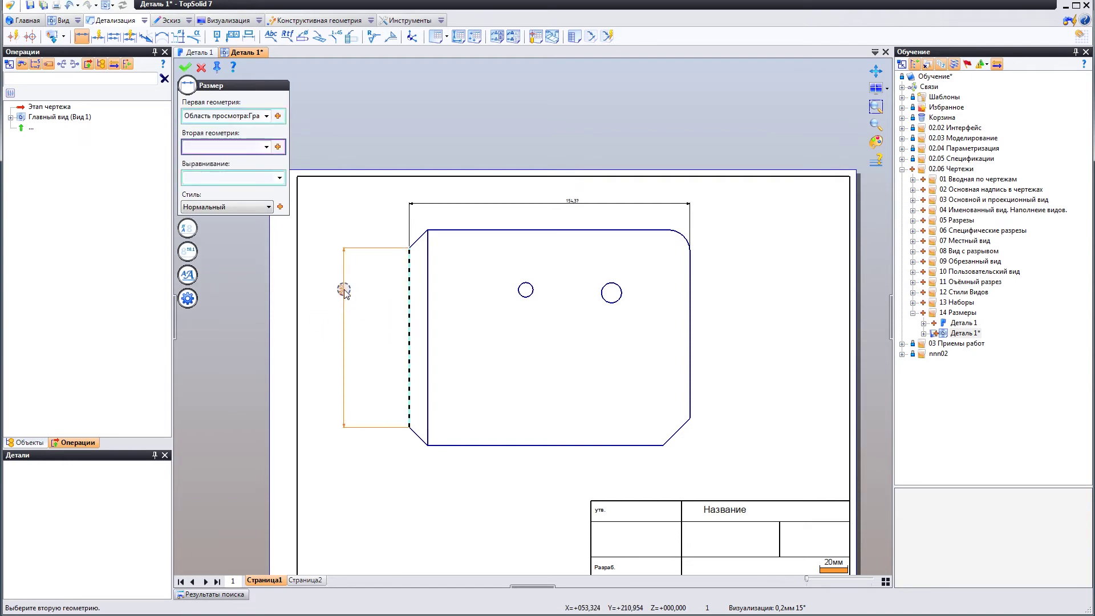
left_click(344, 291)
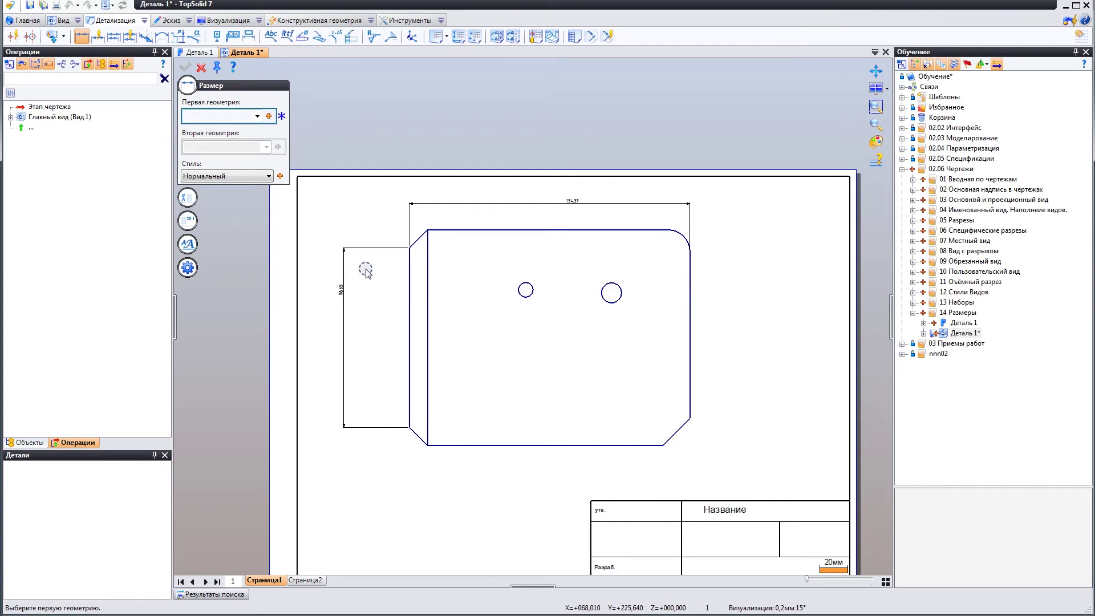
left_click(408, 277)
left_click(584, 379)
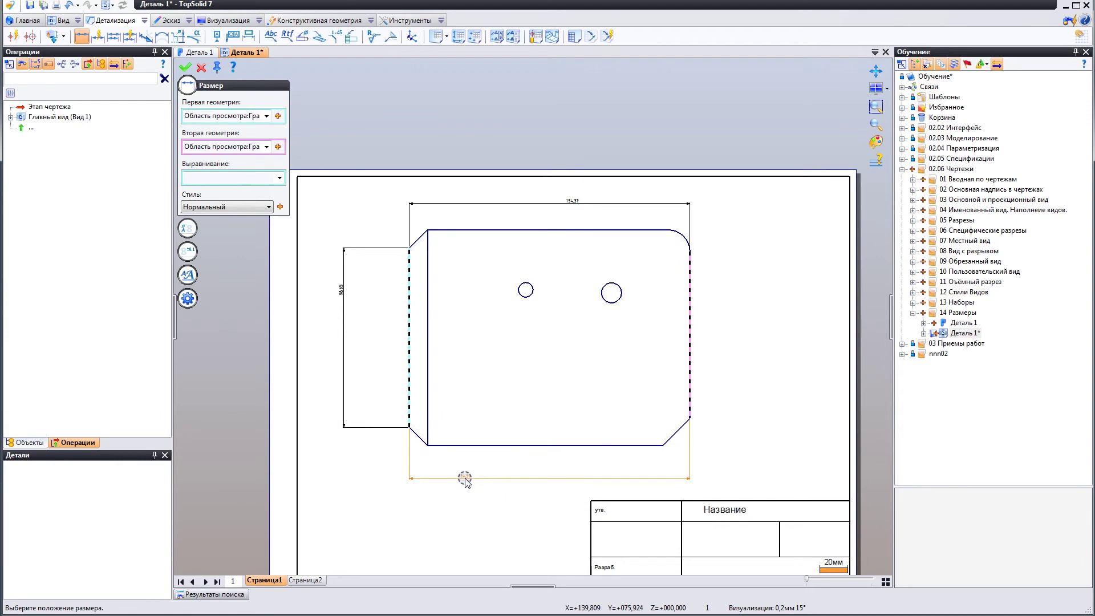
left_click(462, 481)
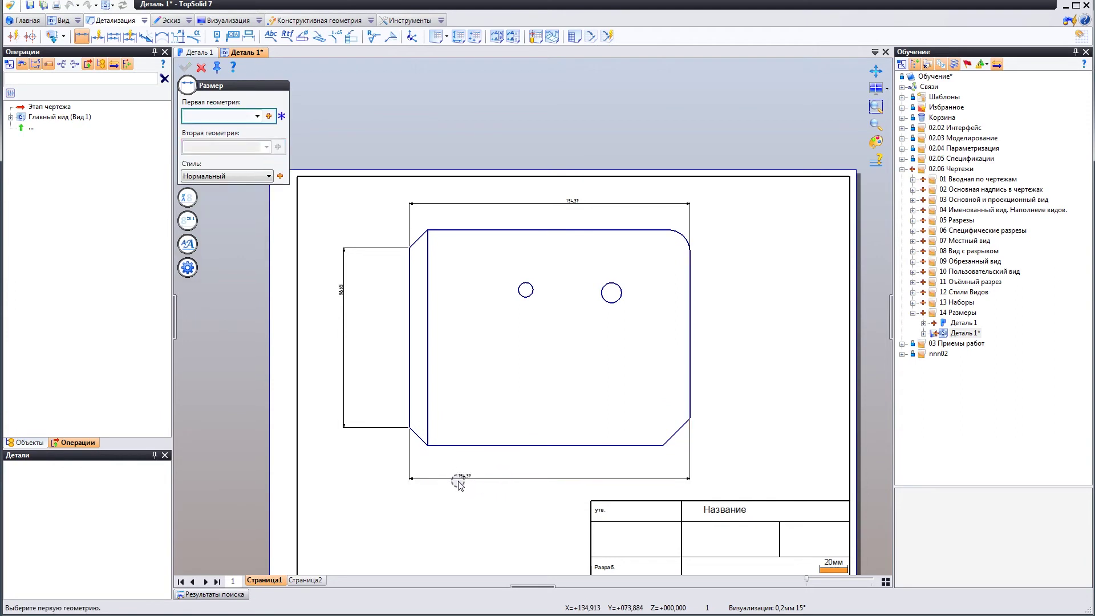
Step: Dimension the lower-left chamfer height as 10
scroll(378, 462, "up", 1)
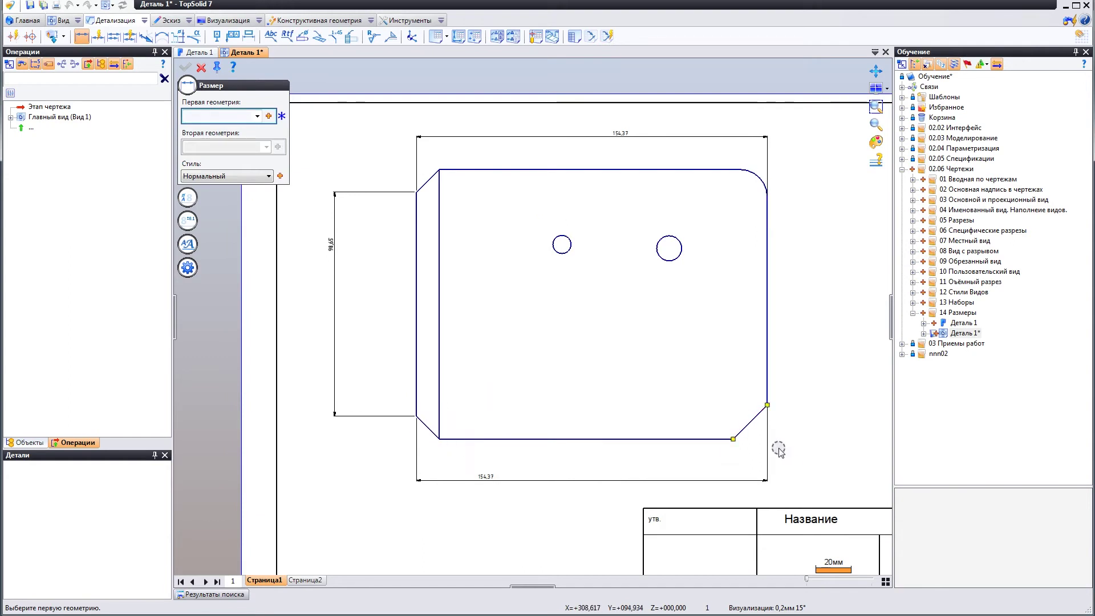
left_click(421, 425)
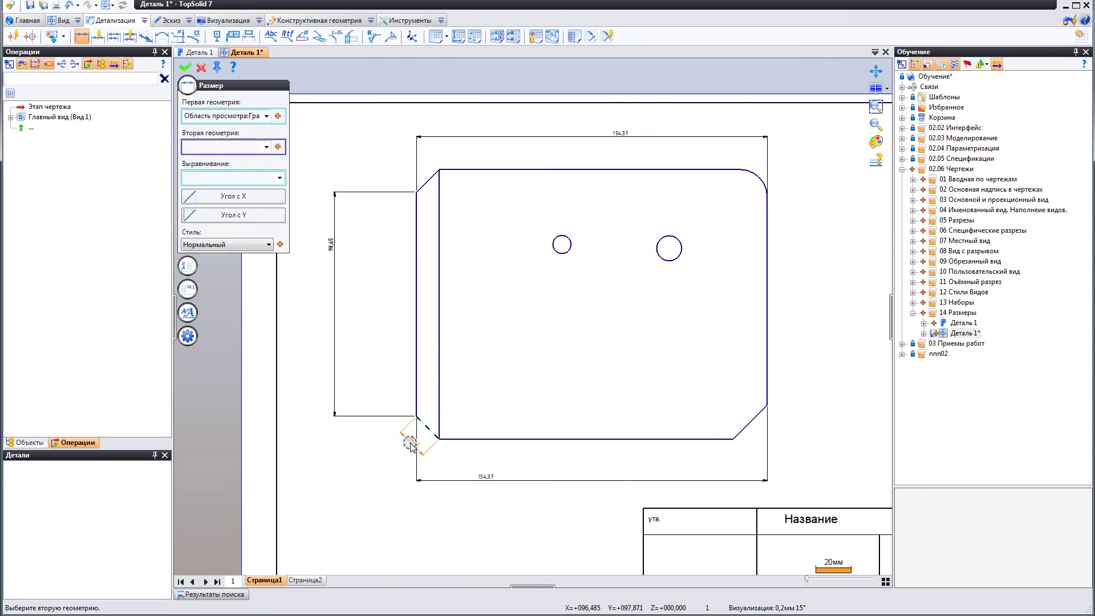
scroll(401, 434, "up", 1)
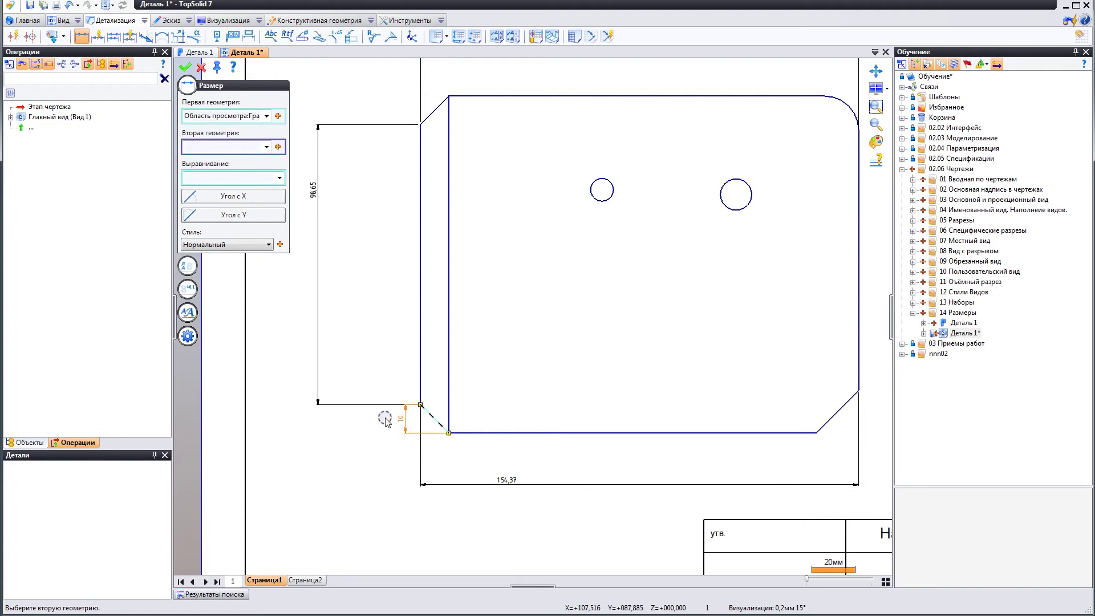
left_click(318, 419)
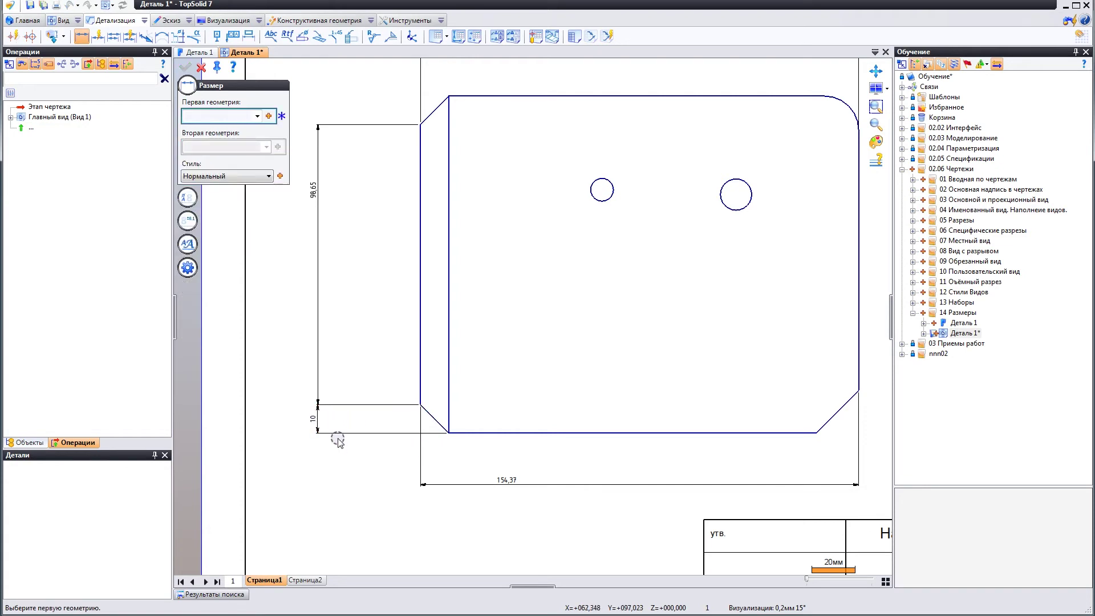
Step: Zoom out and pick the vertical edge behind the left chamfer as the first reference
scroll(338, 442, "down", 1)
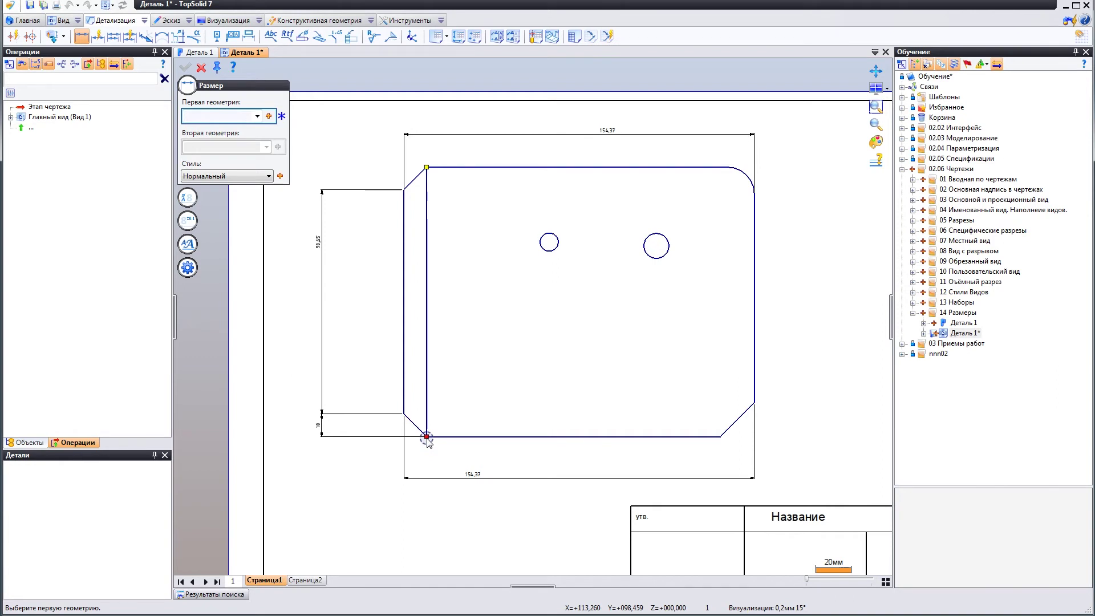
left_click(426, 437)
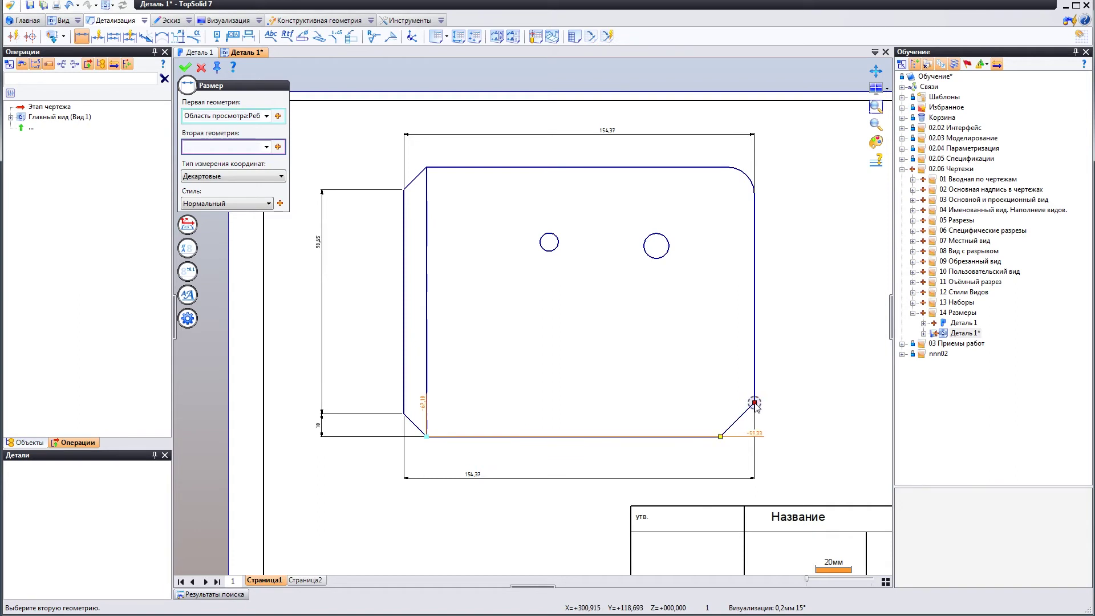
Step: Add 144,37 widths above and below the plate and a 15 lower-right chamfer height
left_click(755, 403)
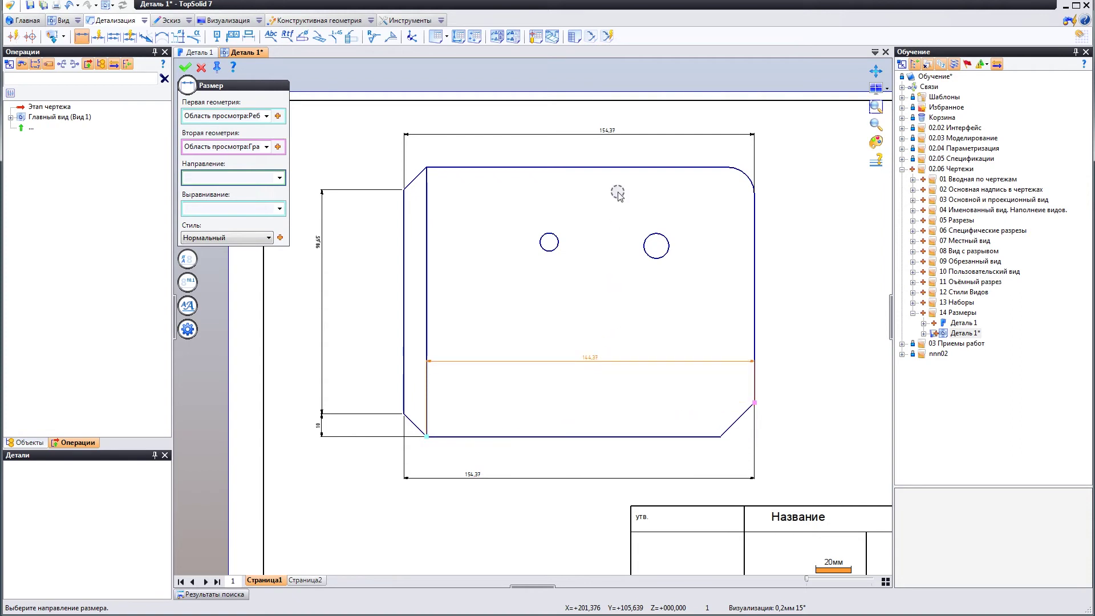
left_click(616, 147)
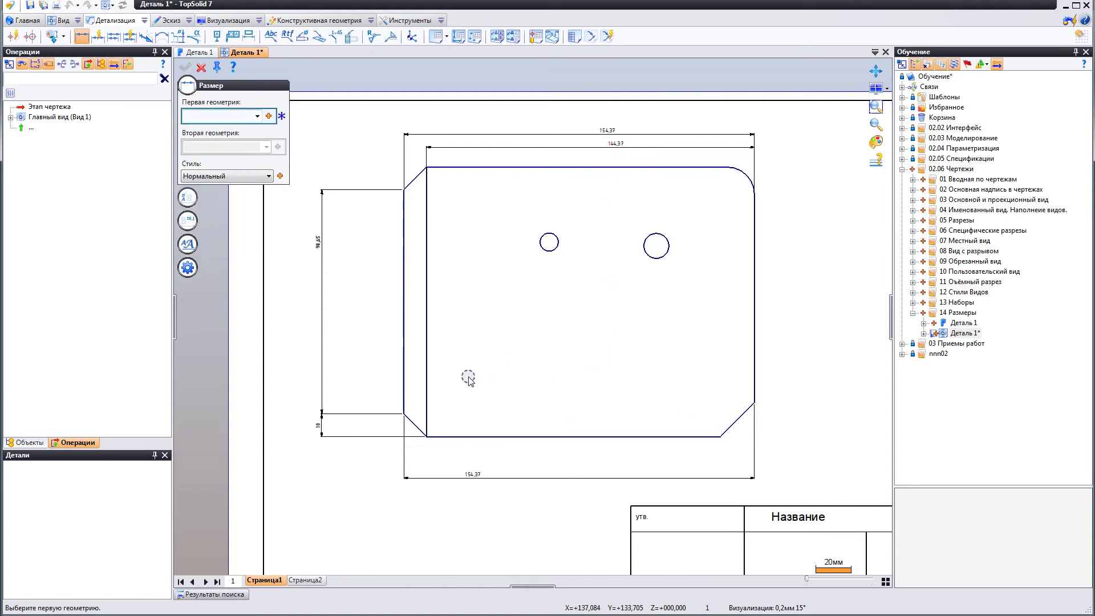
left_click(426, 437)
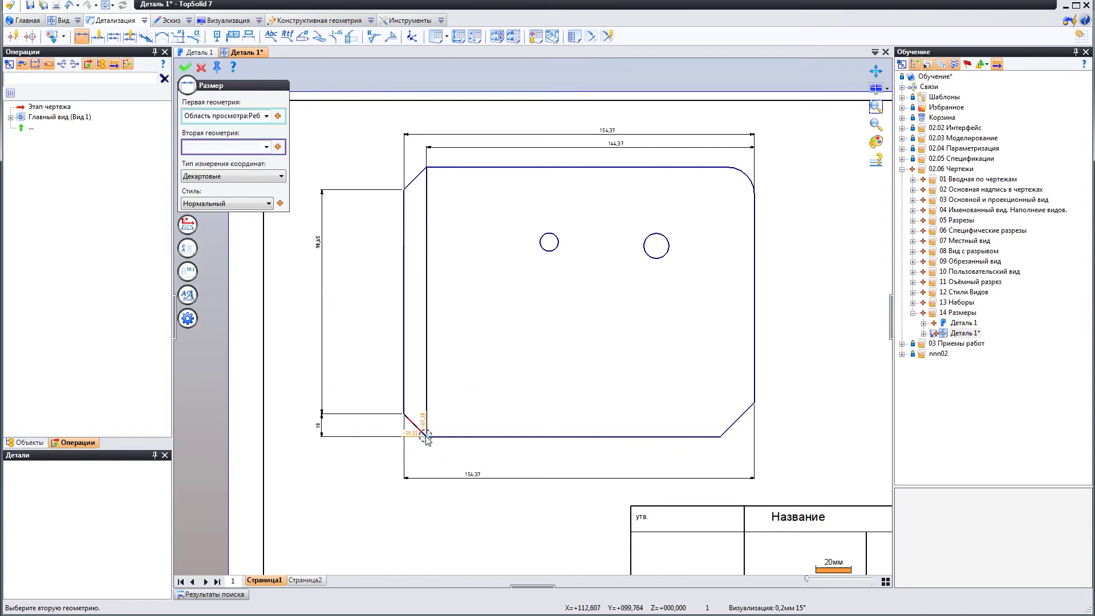
left_click(753, 349)
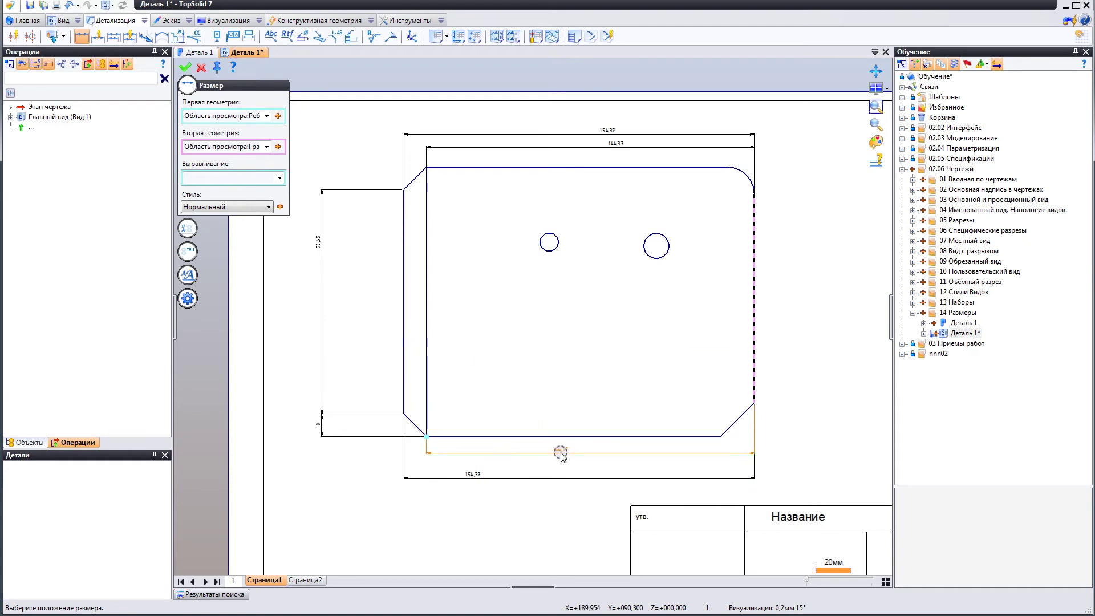
left_click(561, 455)
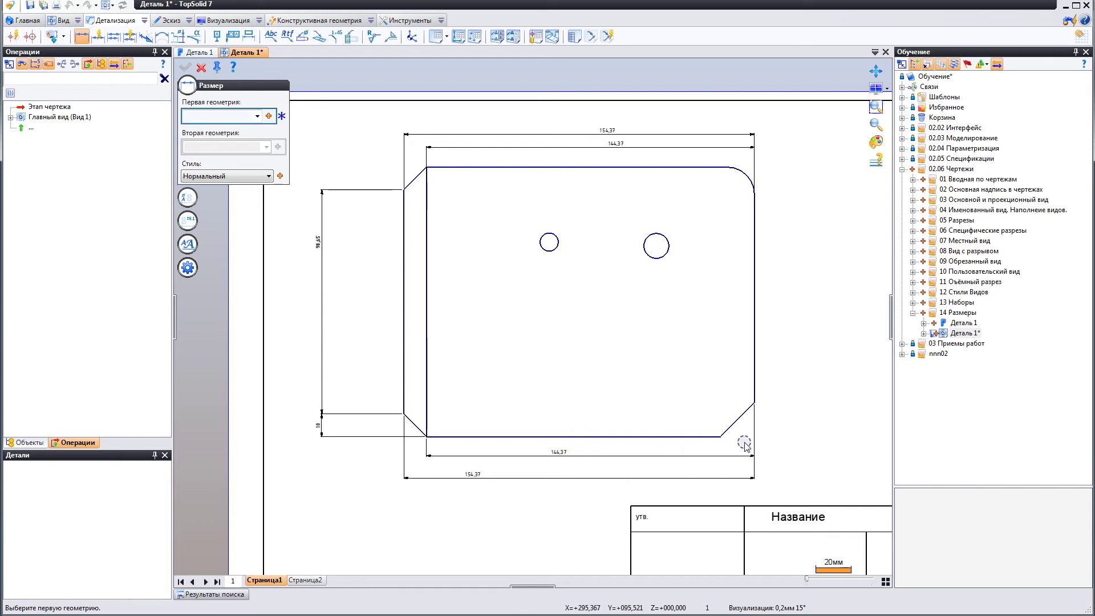
left_click(734, 425)
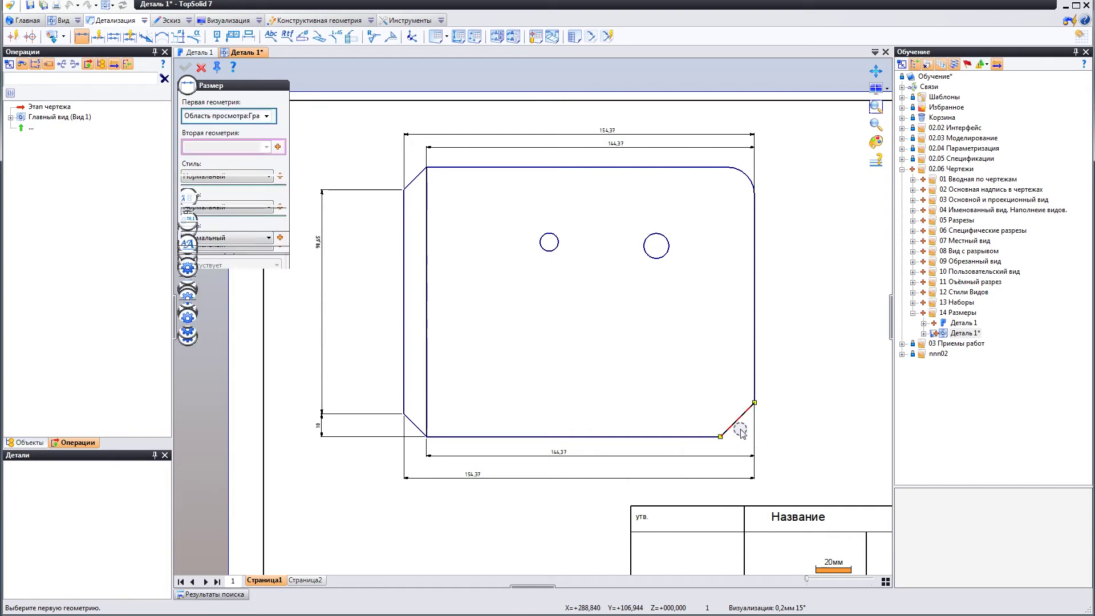
left_click(843, 429)
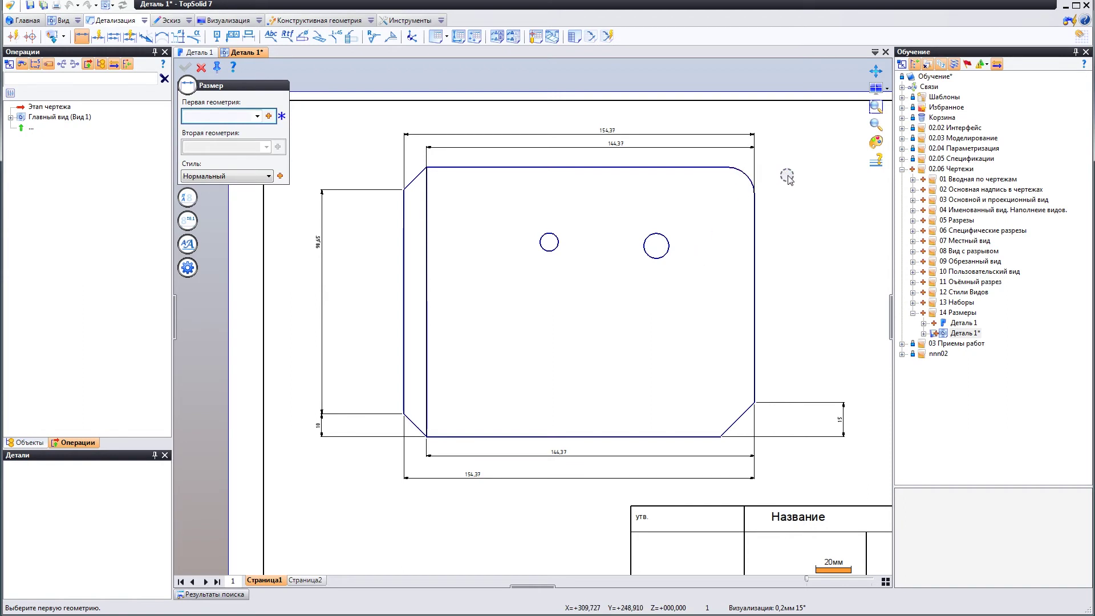
Step: Add another 144,37 width above the plate, then pick the top-right rounded corner for a radius
middle_click_drag(781, 223, 718, 243)
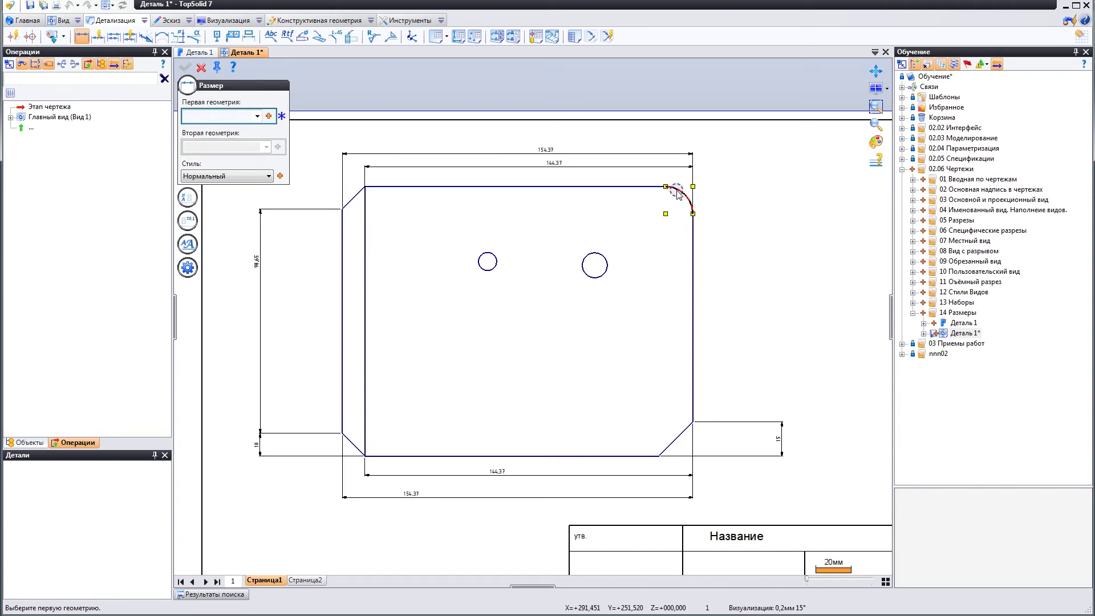
left_click(693, 187)
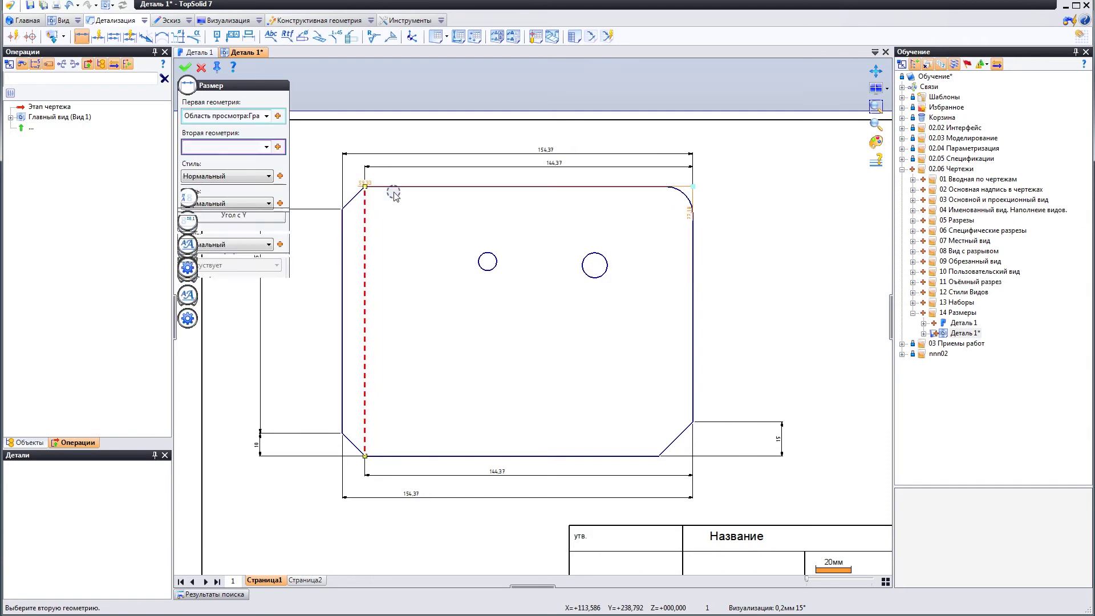
left_click(369, 210)
left_click(502, 132)
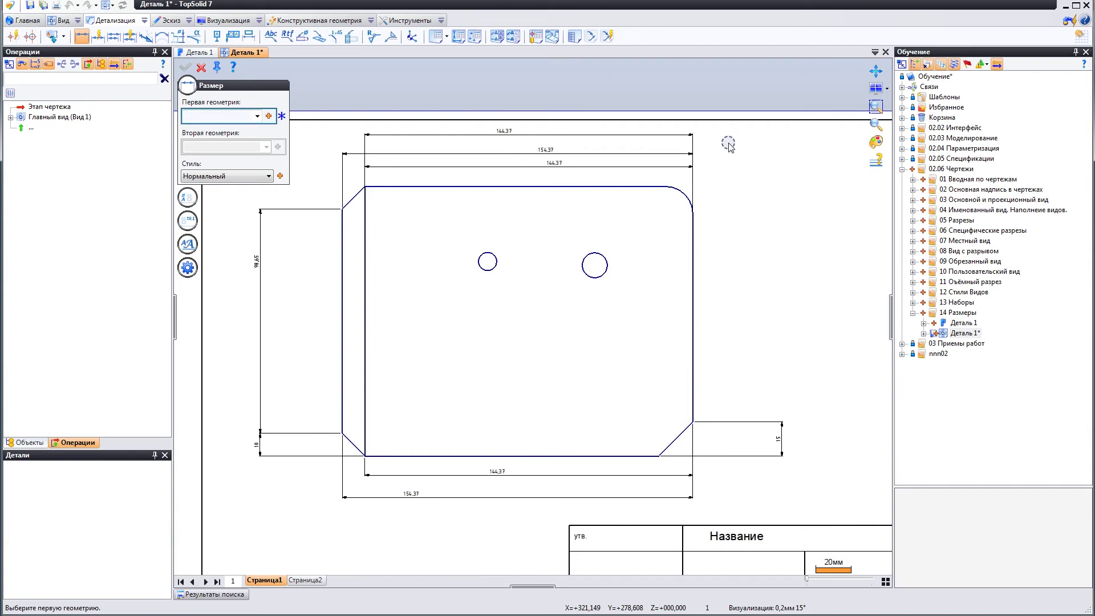
left_click(682, 194)
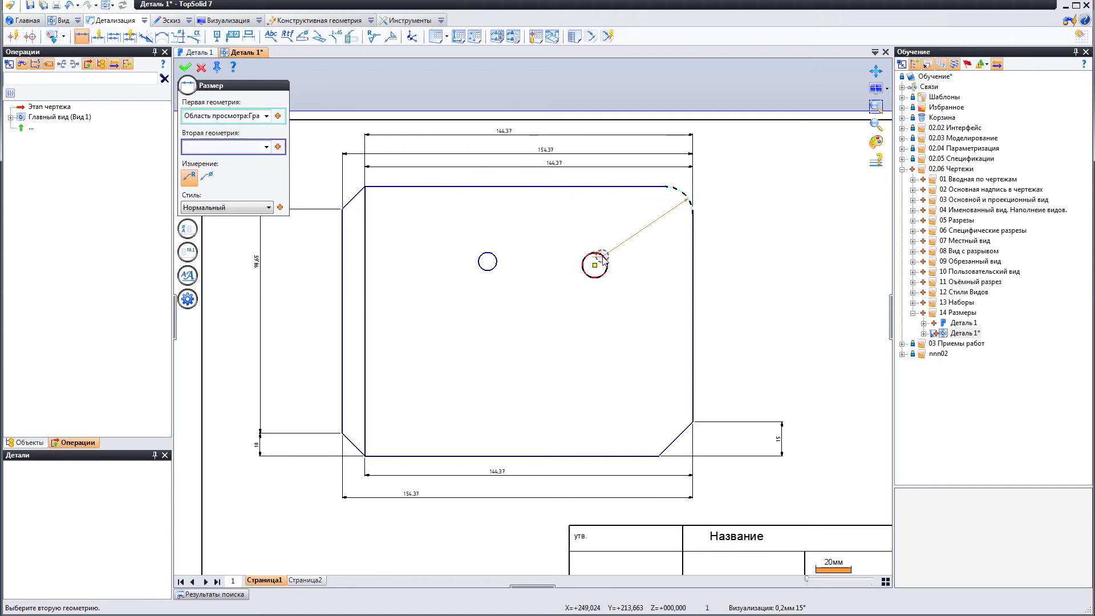
Step: Label the plate's top-right rounded corner with an R12 radius placed outside the part
left_click(679, 197)
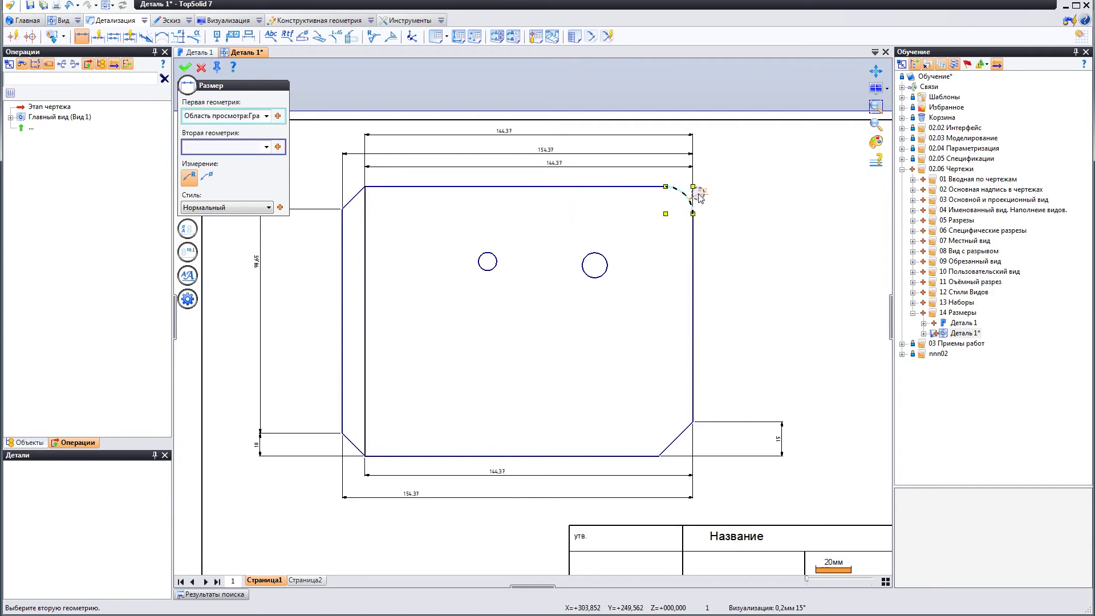
scroll(693, 185, "up", 3)
scroll(703, 148, "up", 3)
scroll(703, 147, "up", 1)
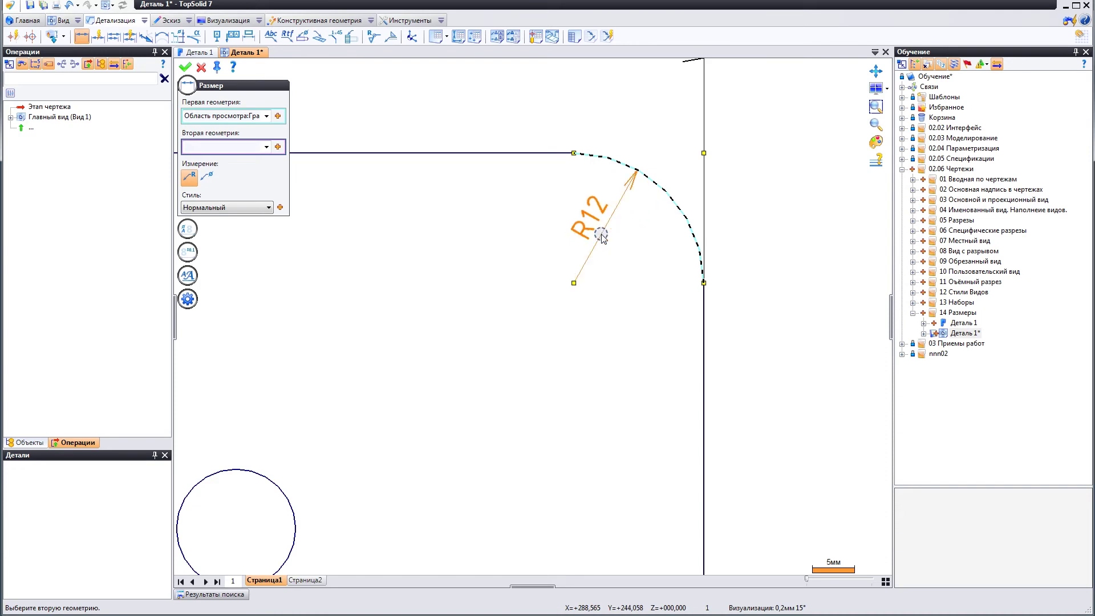
scroll(634, 251, "down", 2)
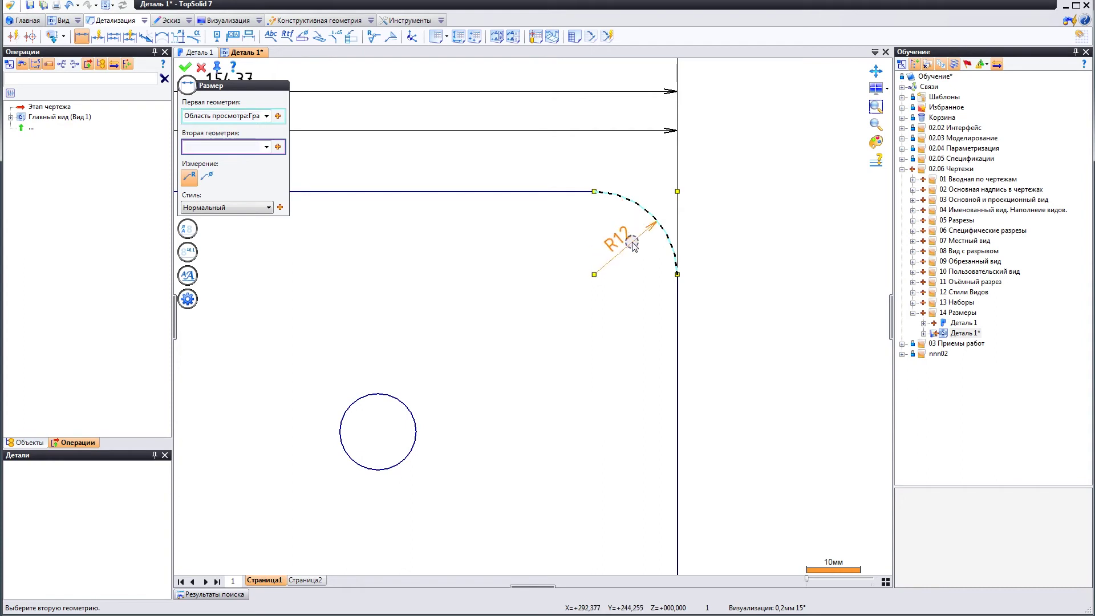
left_click(741, 156)
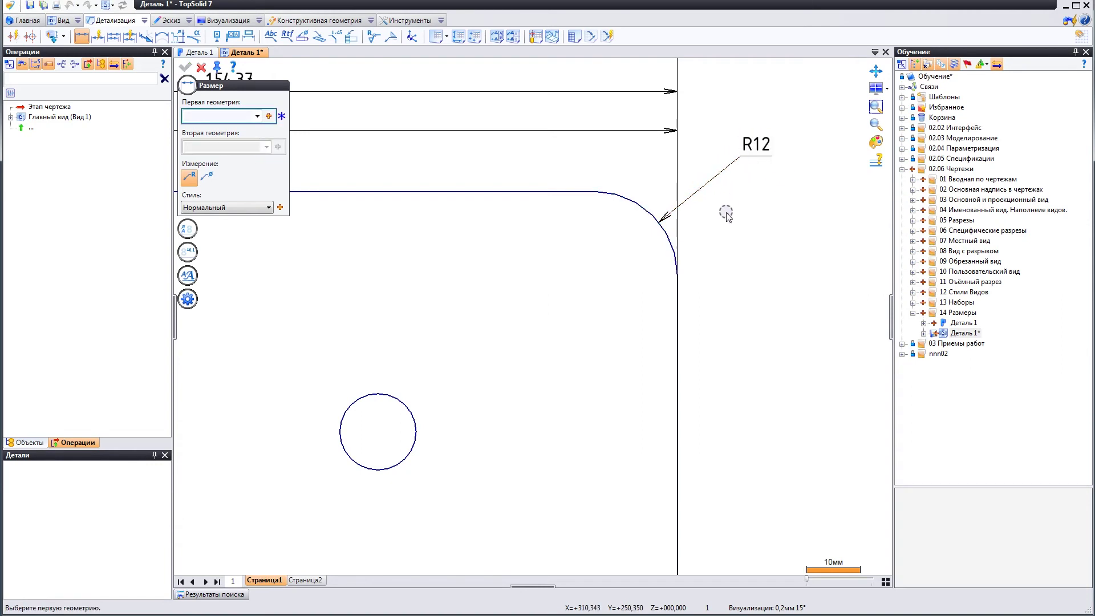
scroll(725, 222, "down", 2)
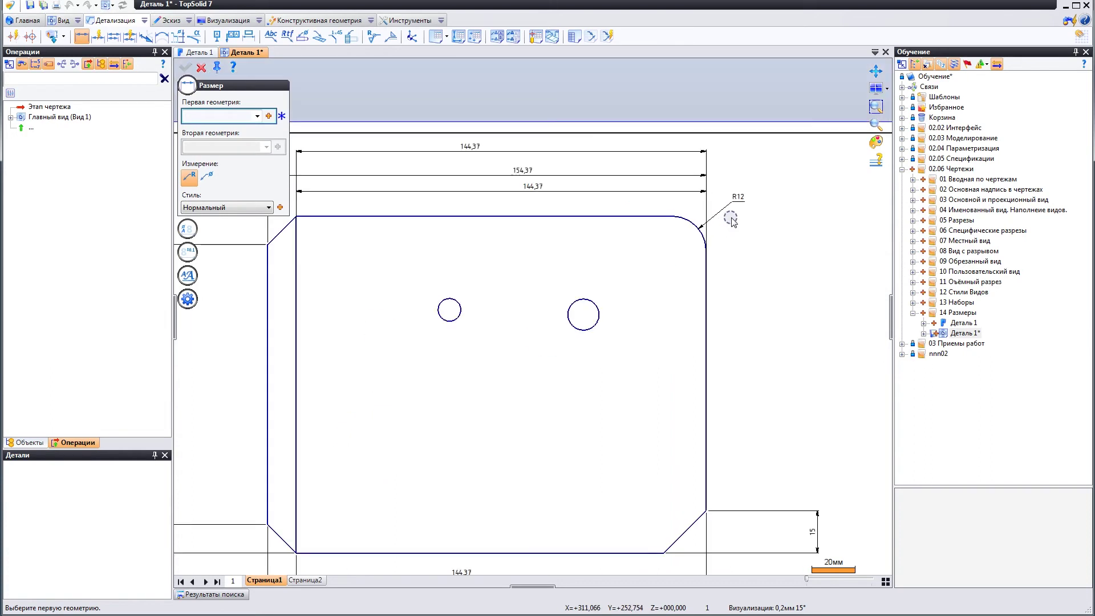
Step: Add diameter callouts Ø11 on the right hole and Ø8 on the small hole
left_click(598, 308)
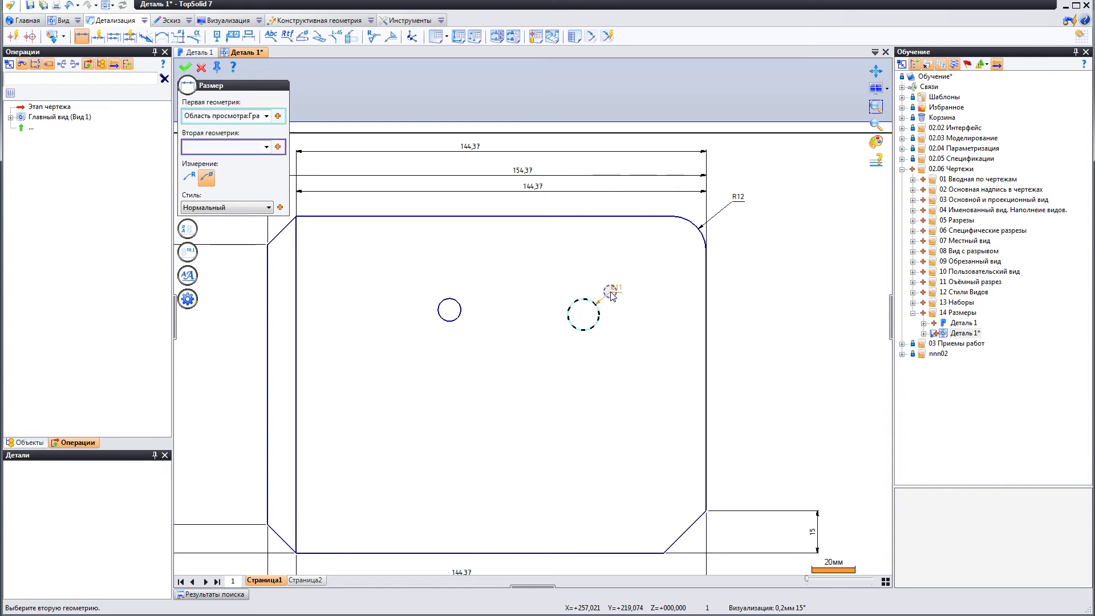
scroll(611, 293, "up", 1)
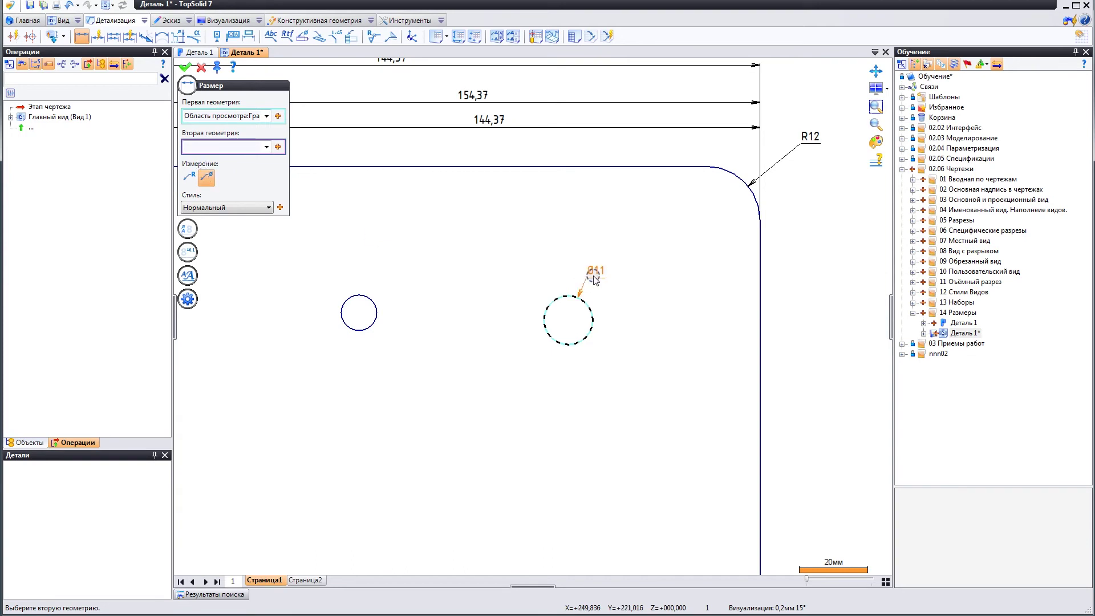
left_click(798, 435)
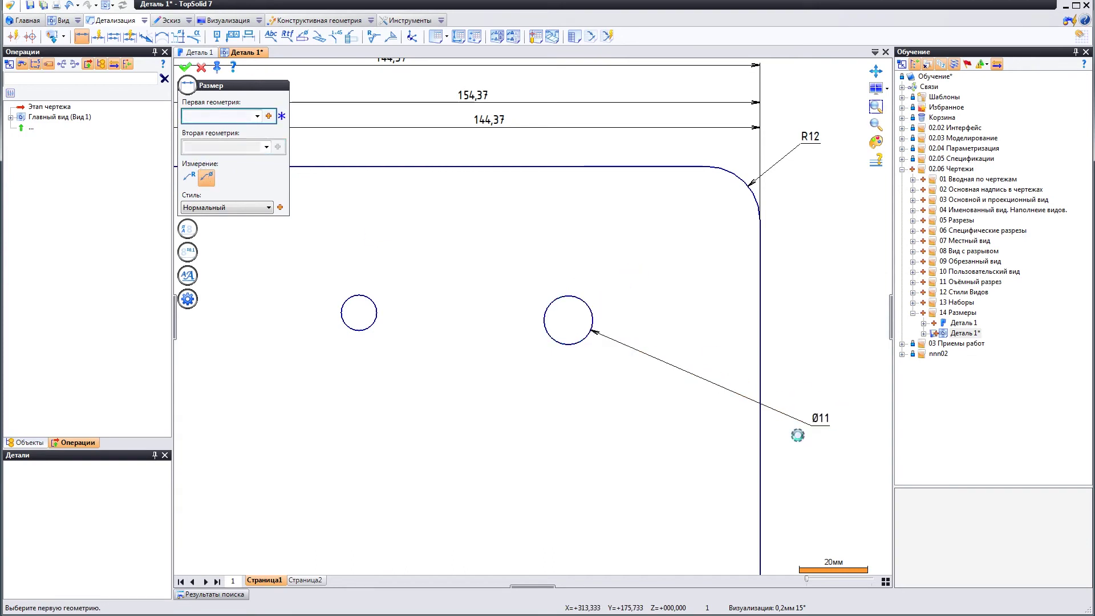
left_click(360, 313)
left_click(410, 276)
Step: Add a second R12 on the rounded corner and an R5,5 radius on the larger hole
left_click(743, 180)
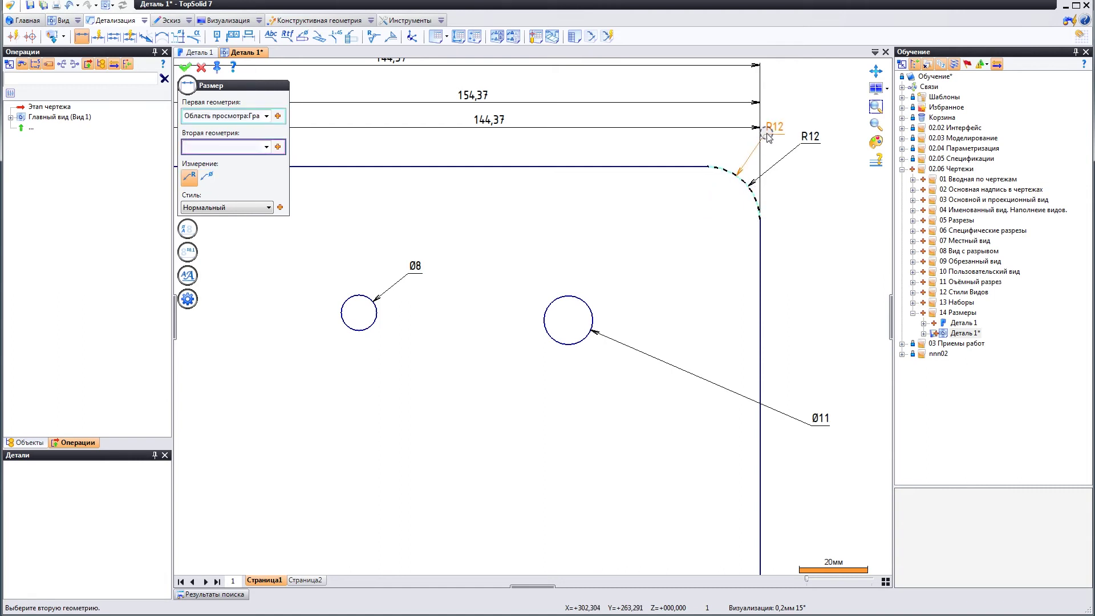
left_click(799, 106)
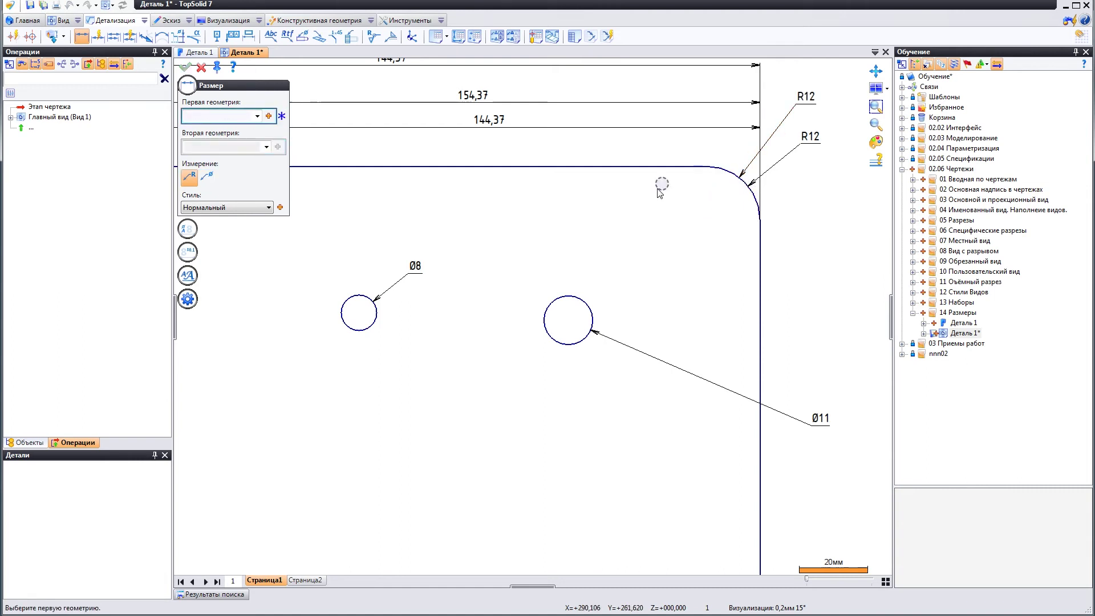
left_click(592, 308)
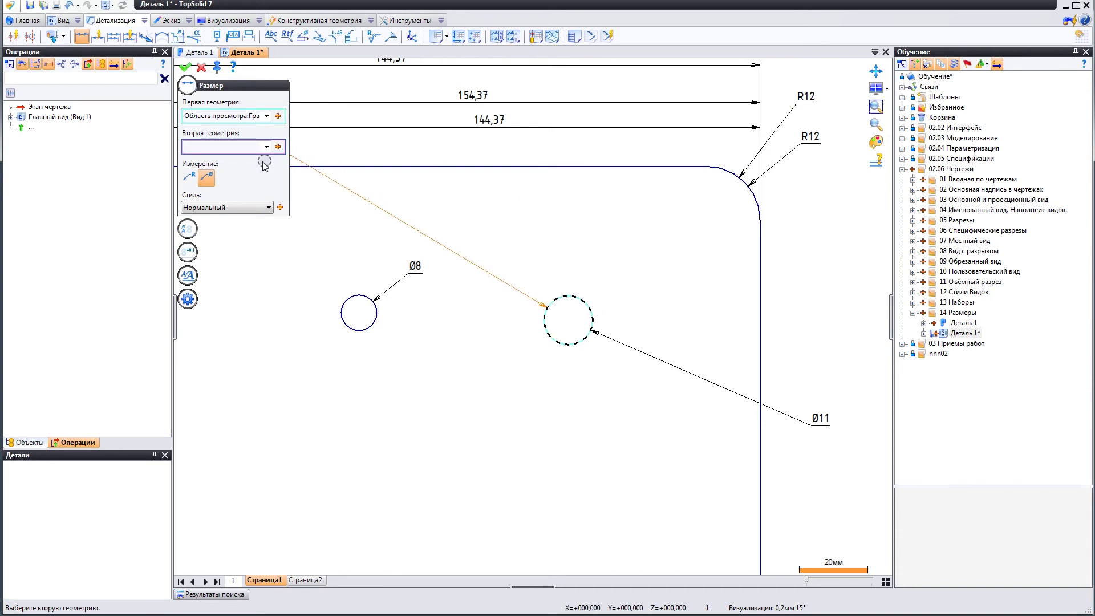
left_click(190, 177)
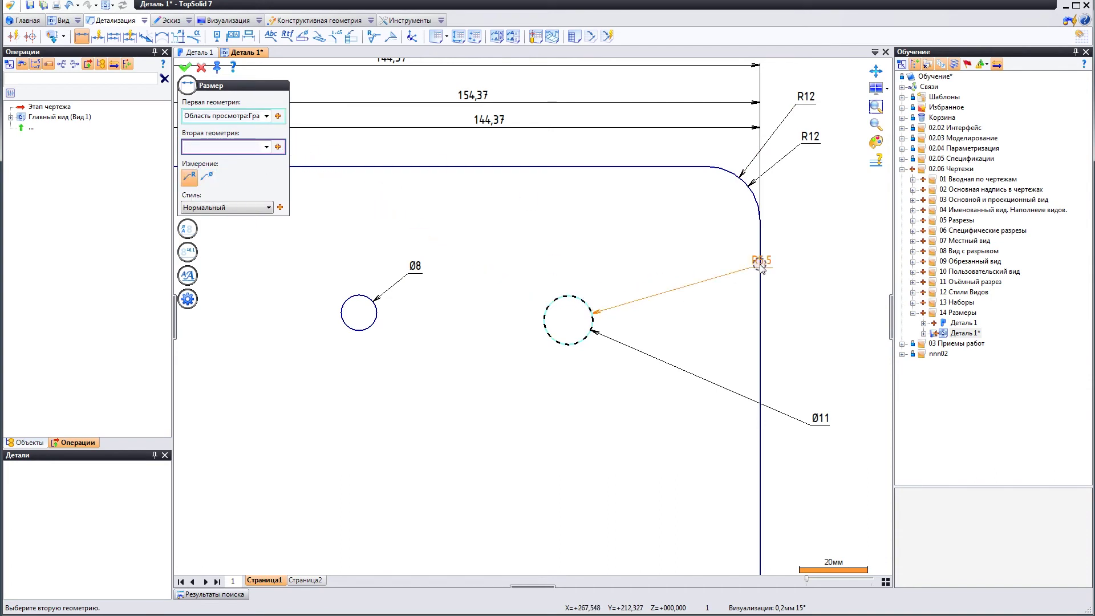
left_click(778, 251)
scroll(792, 297, "down", 1)
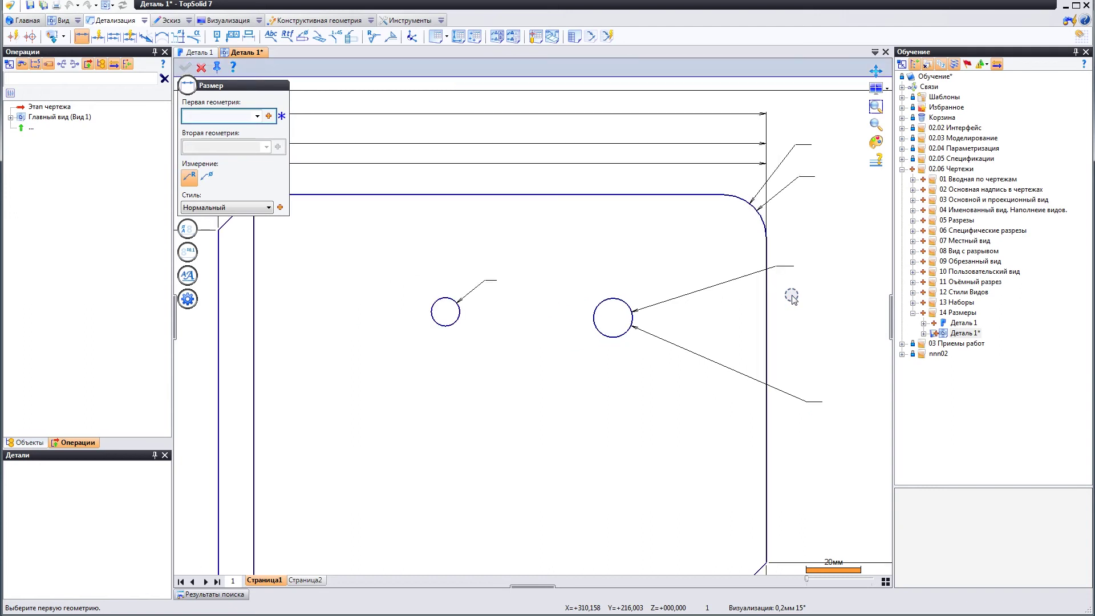
scroll(742, 280, "down", 1)
scroll(594, 348, "down", 1)
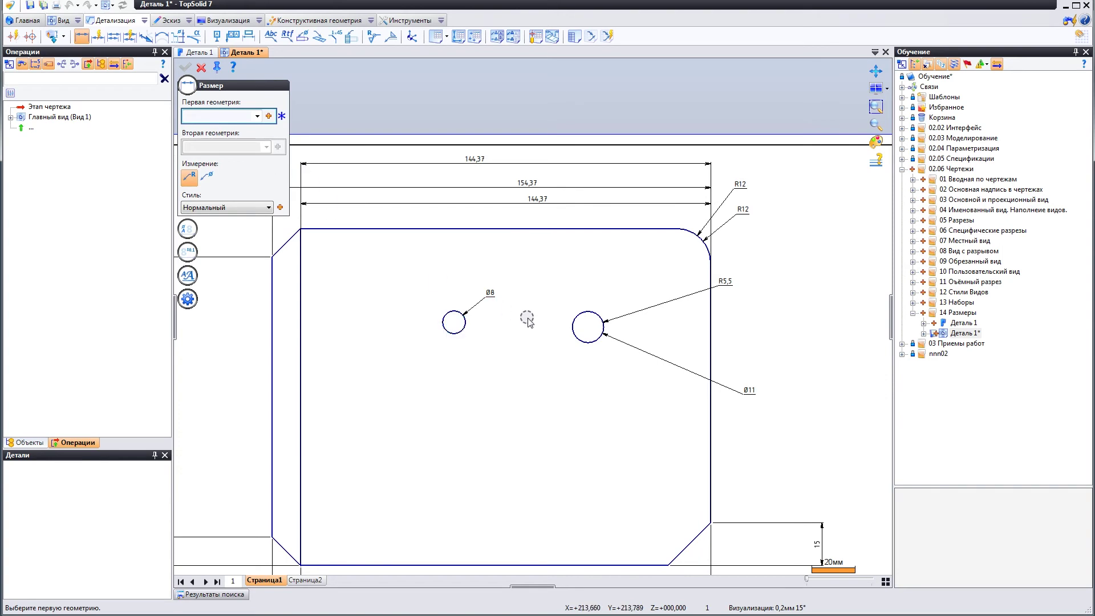
Step: Place a 43,18 horizontal dimension from the Ø11 hole's centre to the plate's right edge
left_click(573, 322)
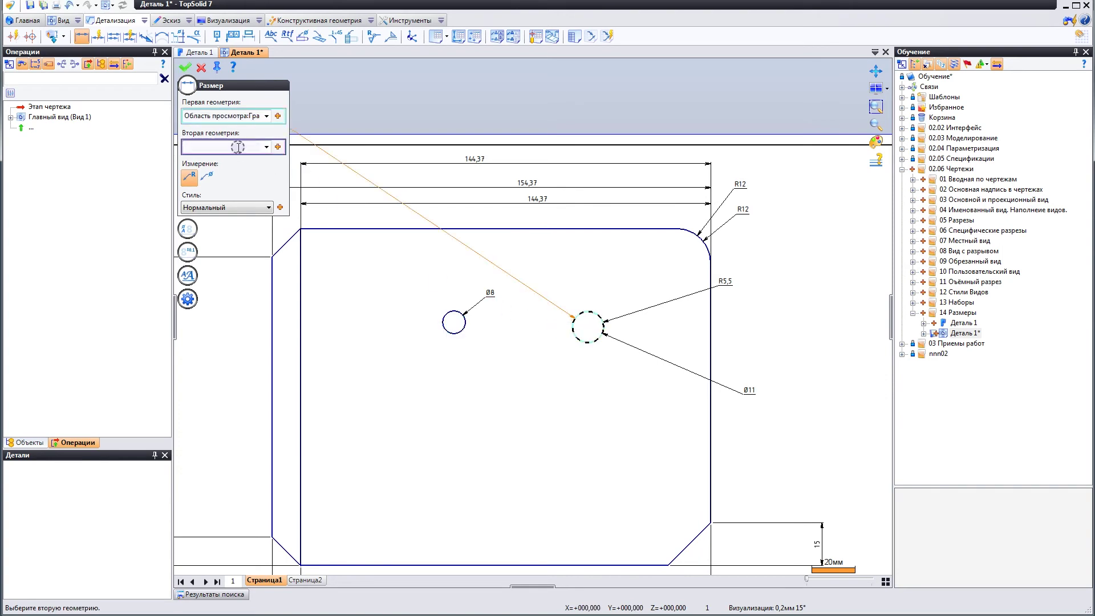
left_click(710, 336)
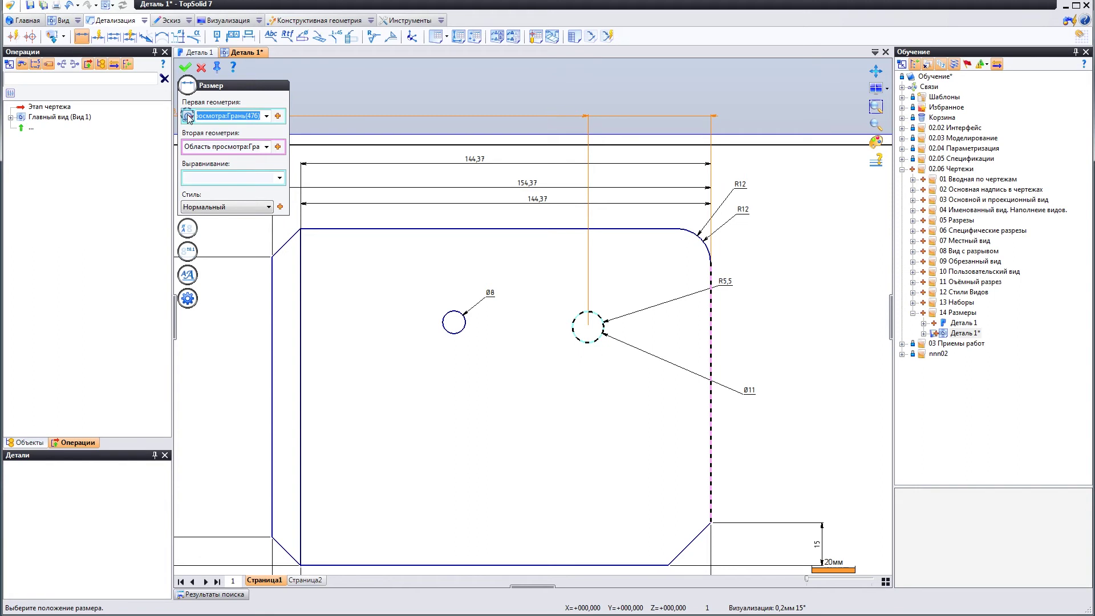
left_click(188, 117)
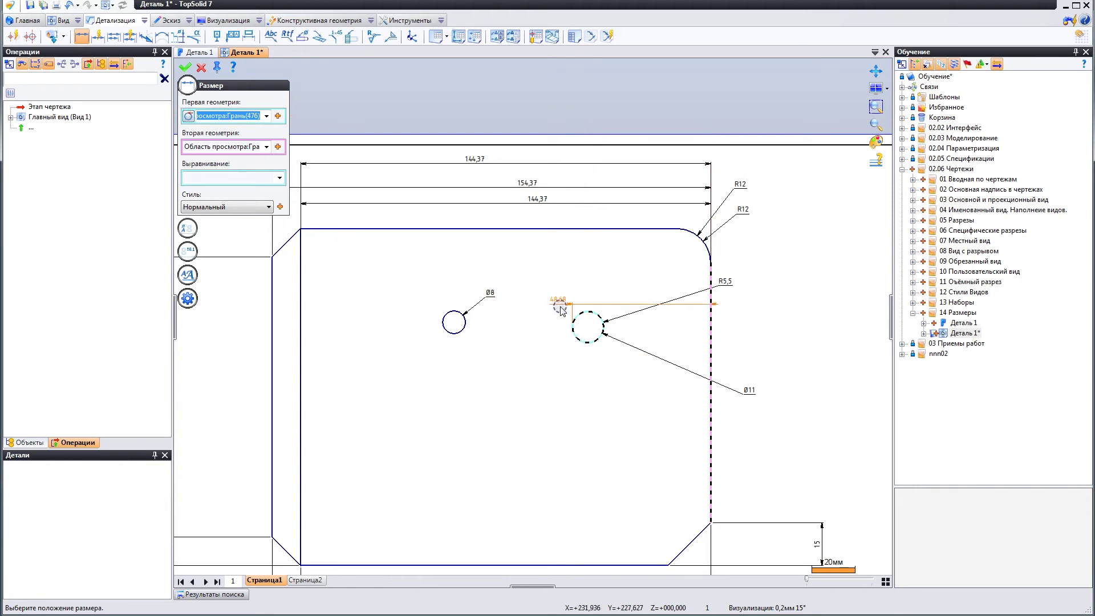
left_click(194, 116)
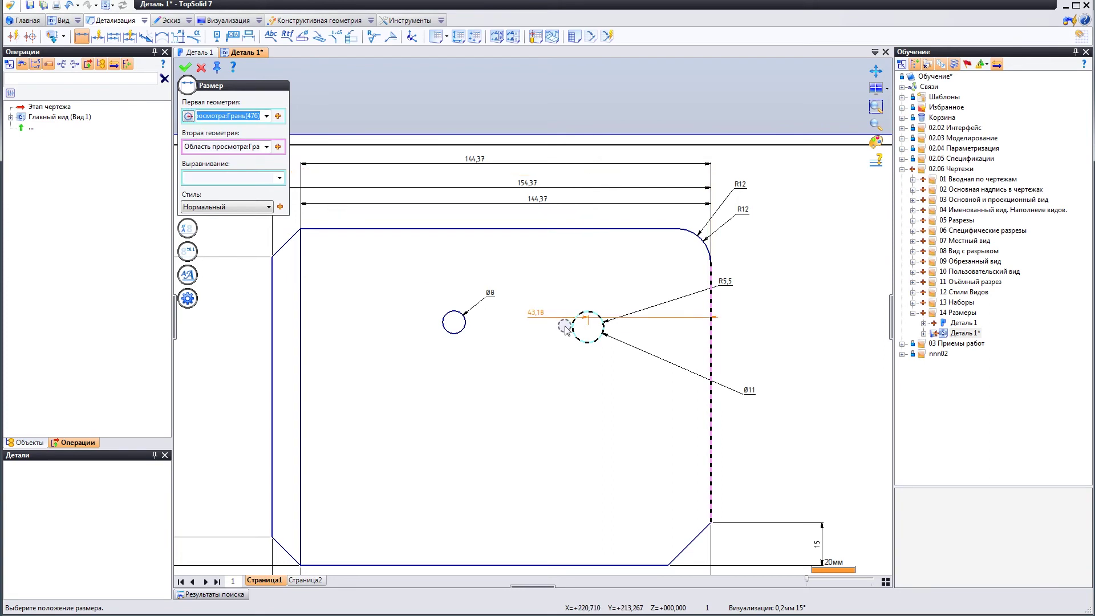
left_click(188, 117)
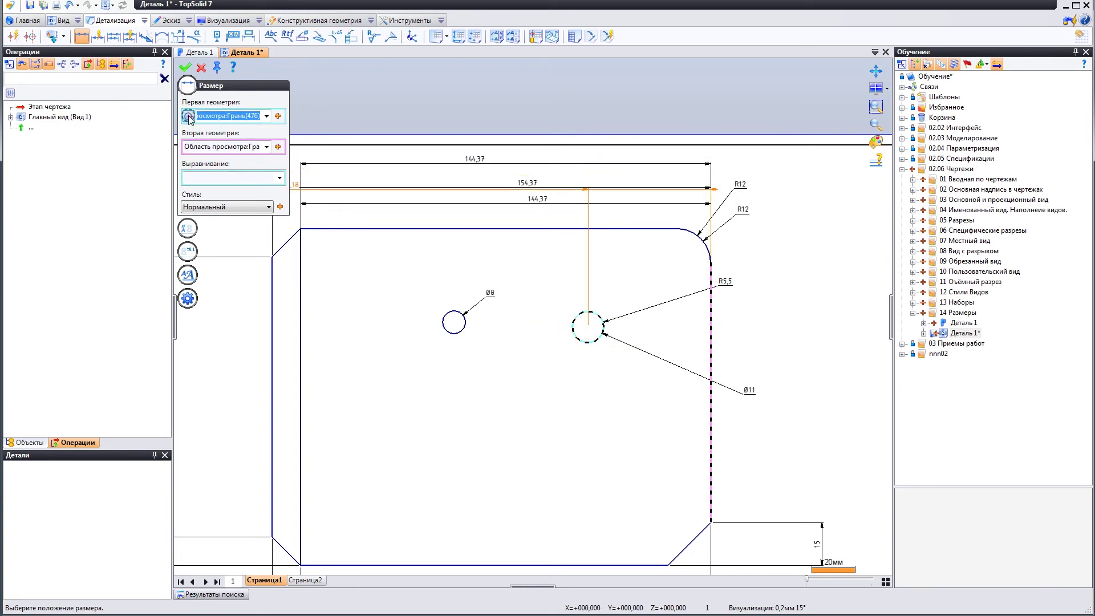
left_click(189, 117)
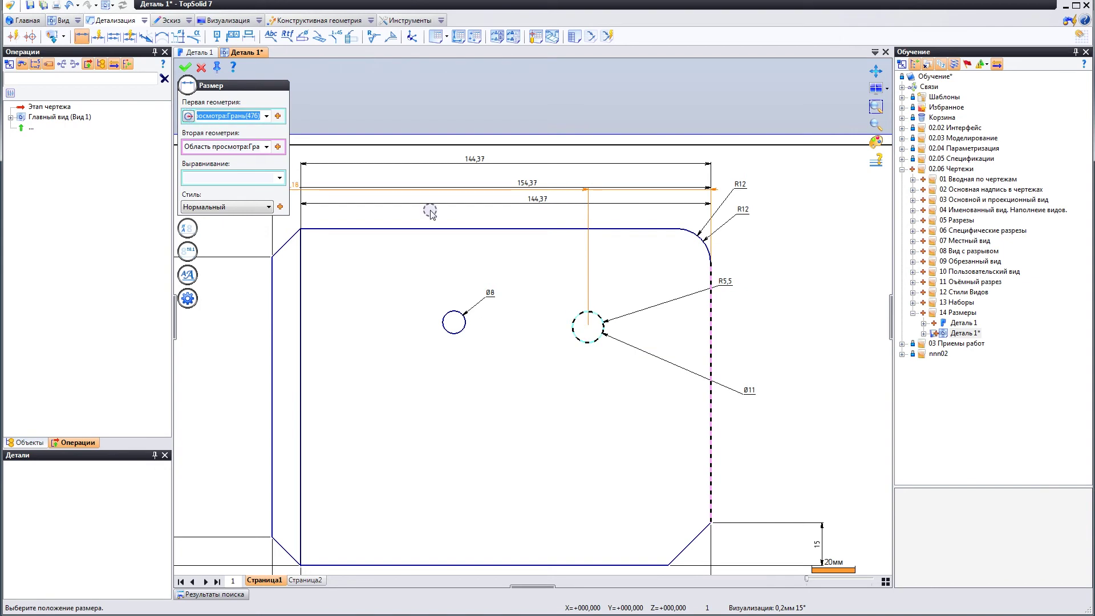
left_click(189, 118)
left_click(188, 117)
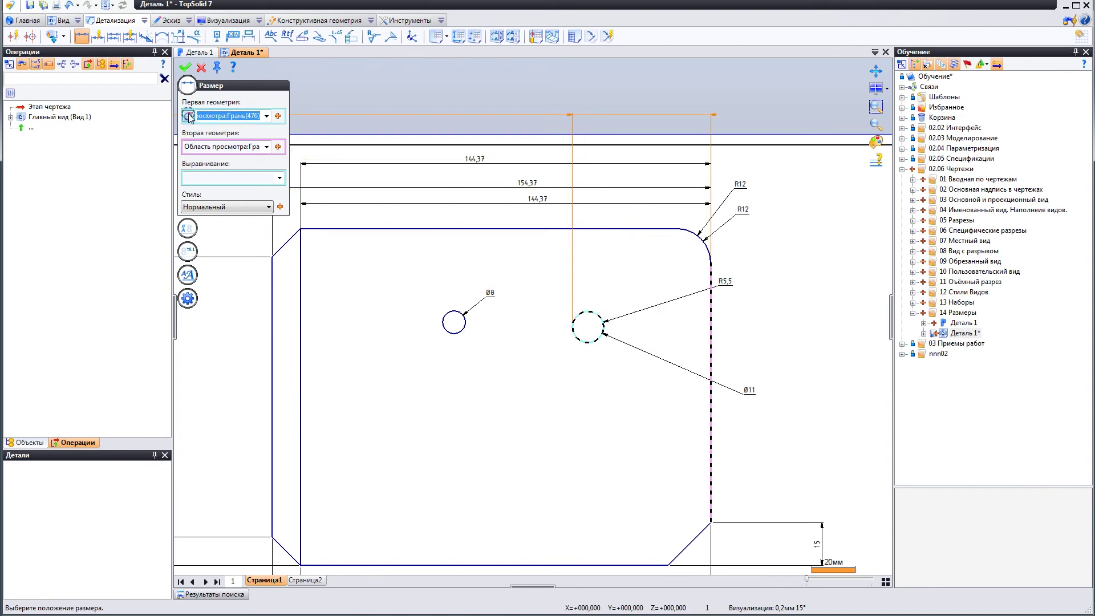
left_click(189, 118)
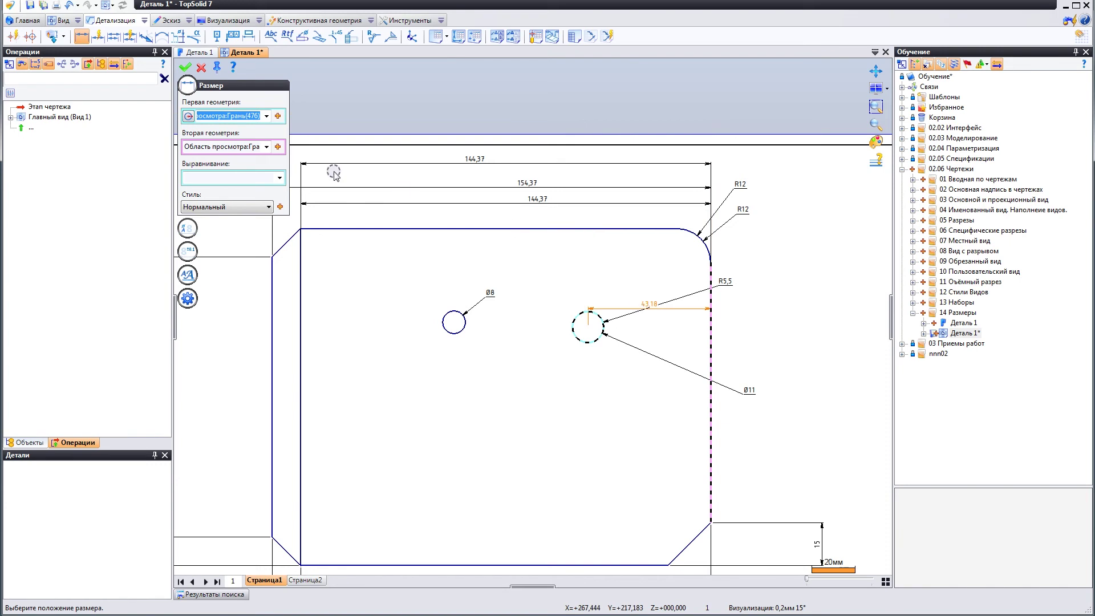
left_click(189, 117)
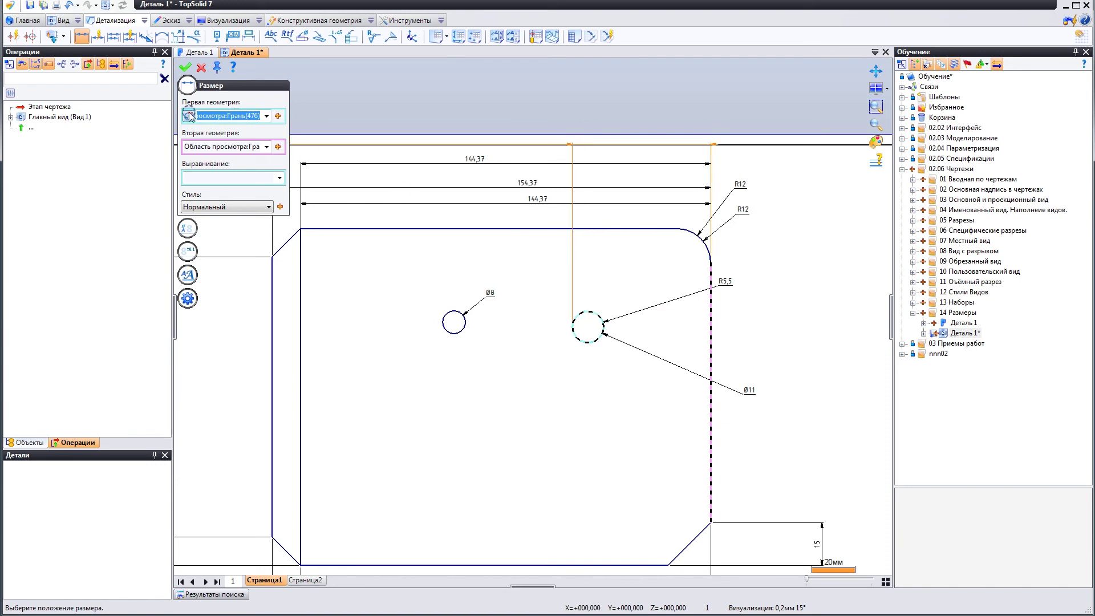
left_click(189, 116)
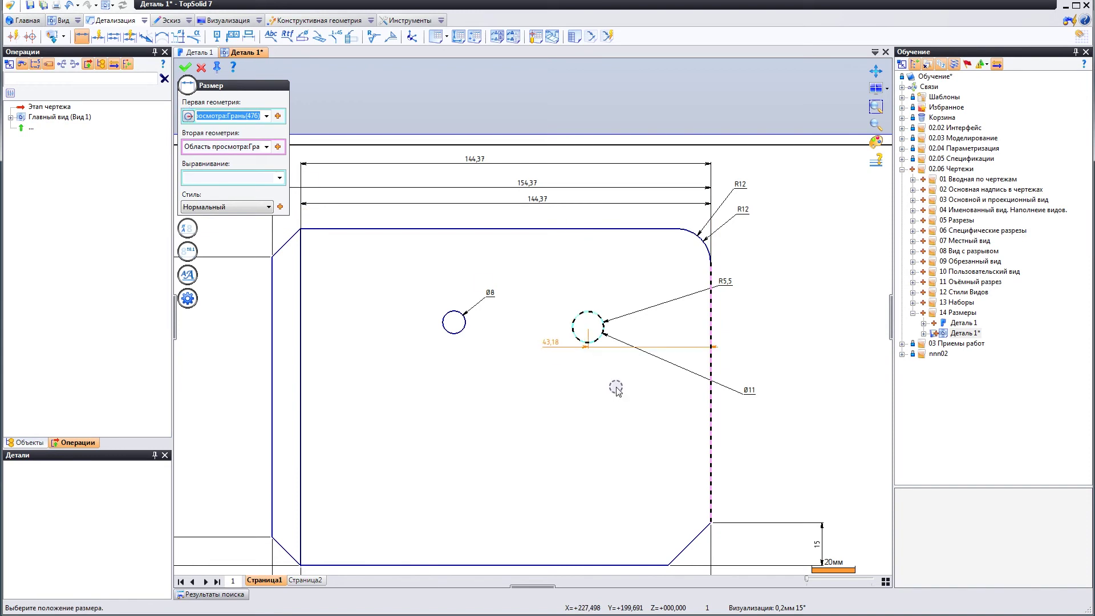
left_click(662, 434)
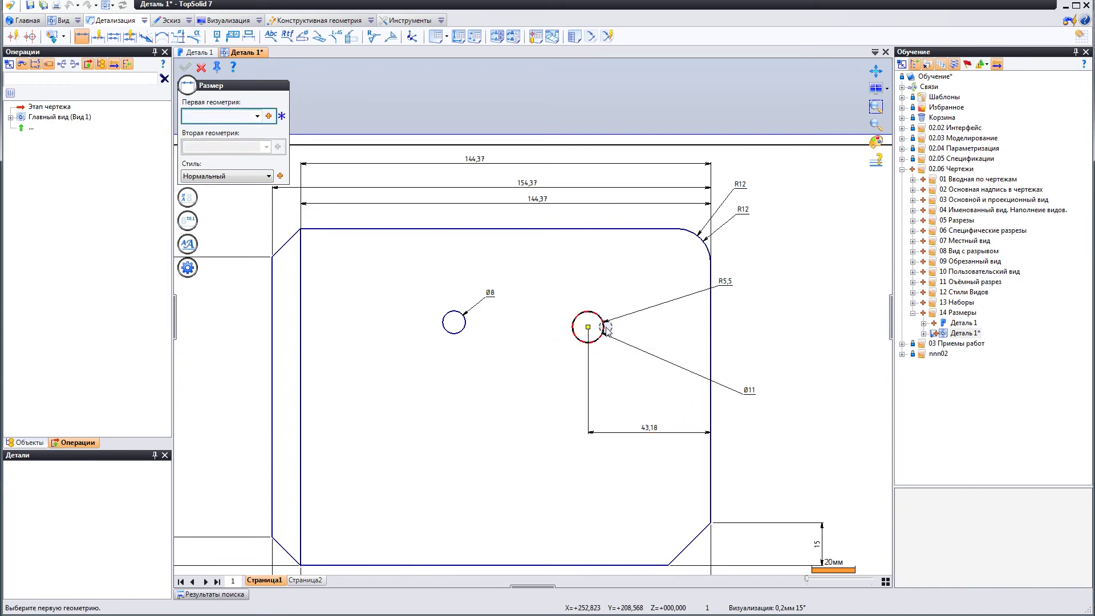
Step: Place a 37,68 dimension from the Ø11 hole's edge to the right edge, above 43,18
left_click(588, 328)
left_click(713, 346)
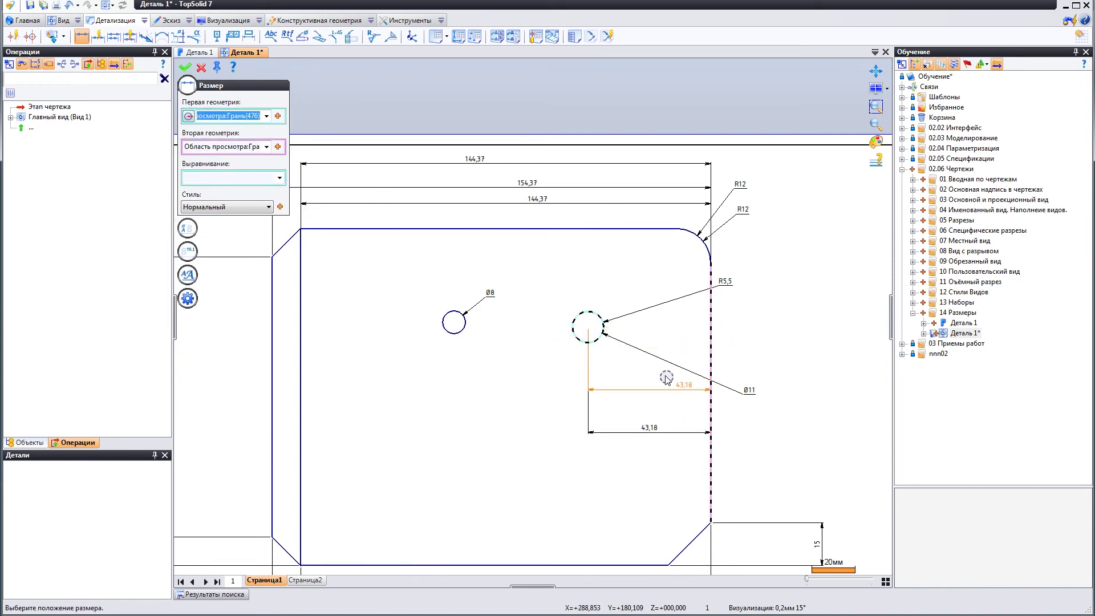
left_click(189, 116)
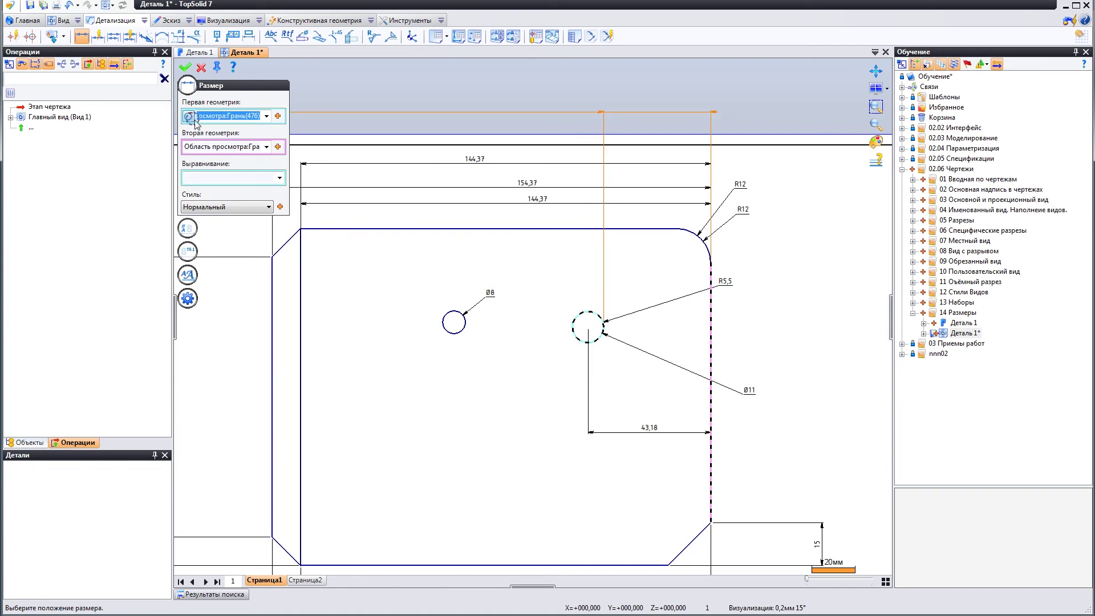
left_click(189, 116)
left_click(190, 116)
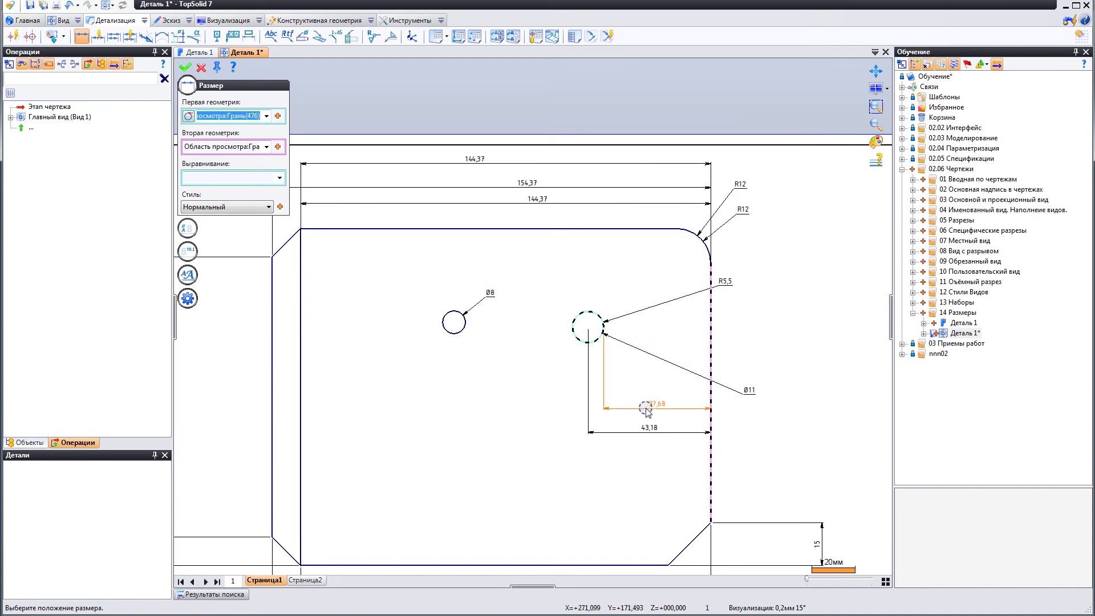
left_click(646, 408)
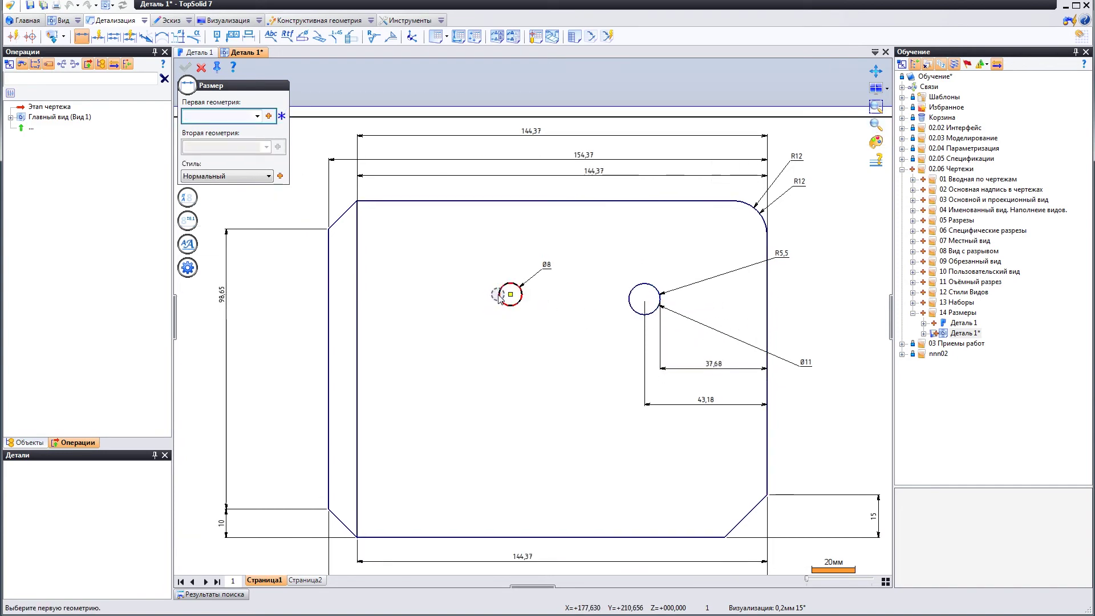
Step: Dimension the Ø8 hole to the plate's right edge with horizontal 94,37 and 86,37 dimensions
left_click(500, 299)
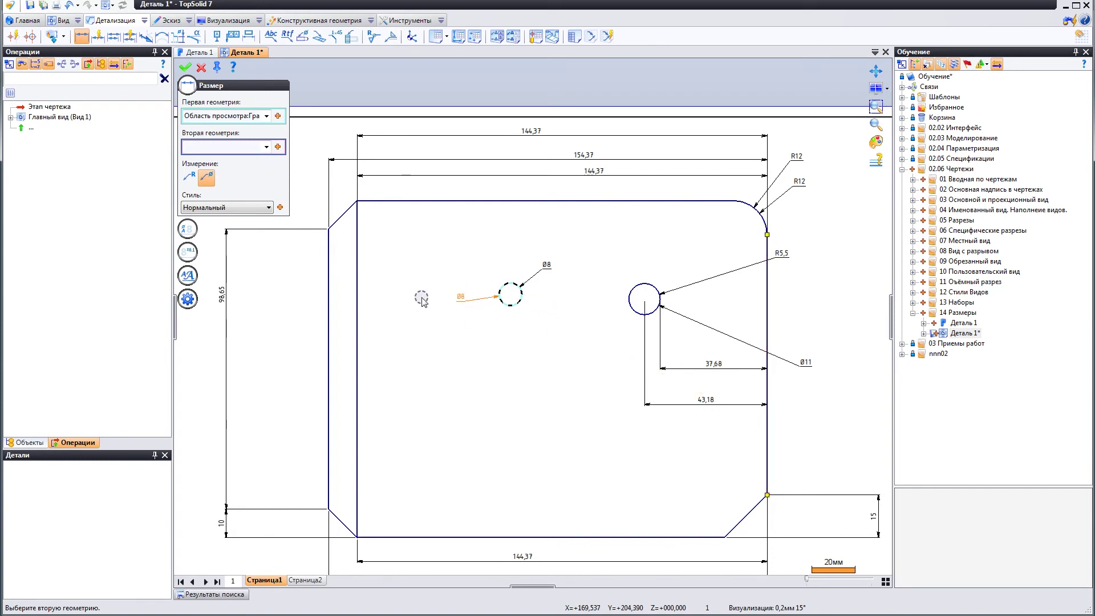
left_click(768, 419)
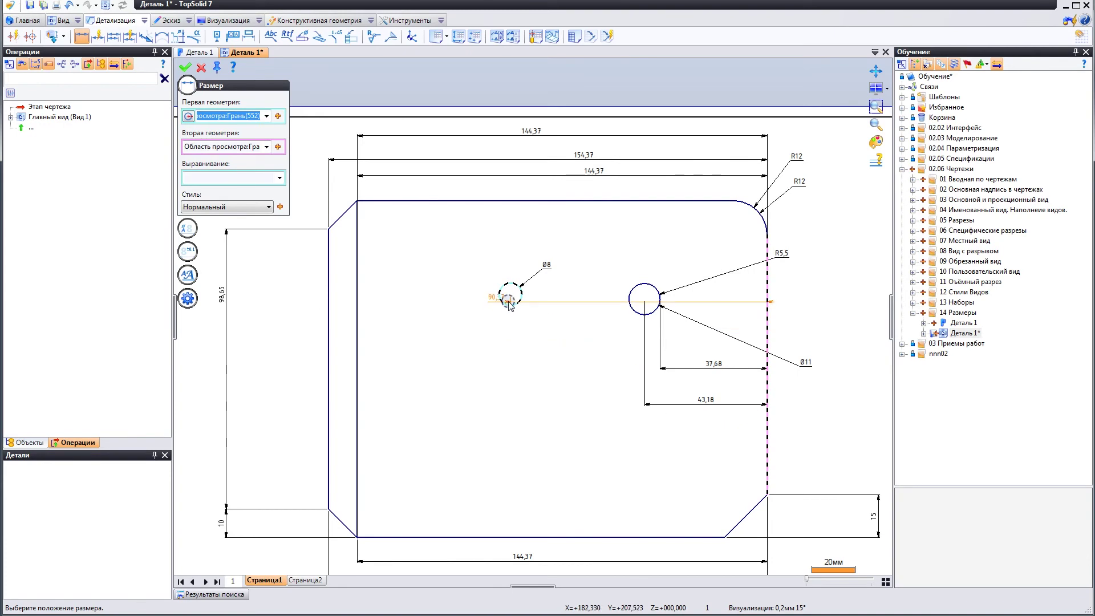
left_click(188, 117)
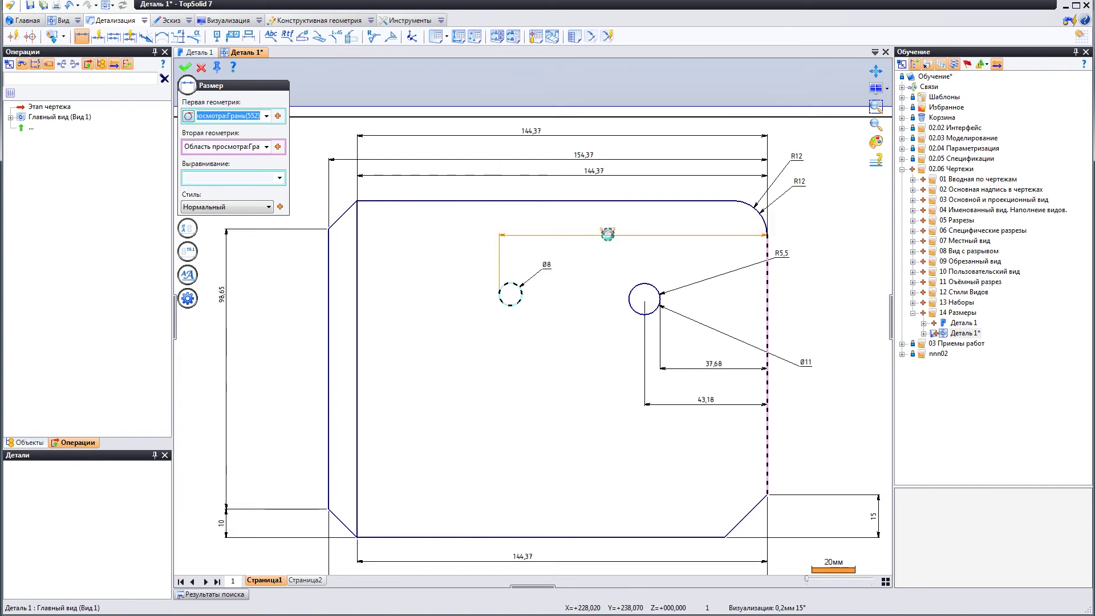
left_click(608, 235)
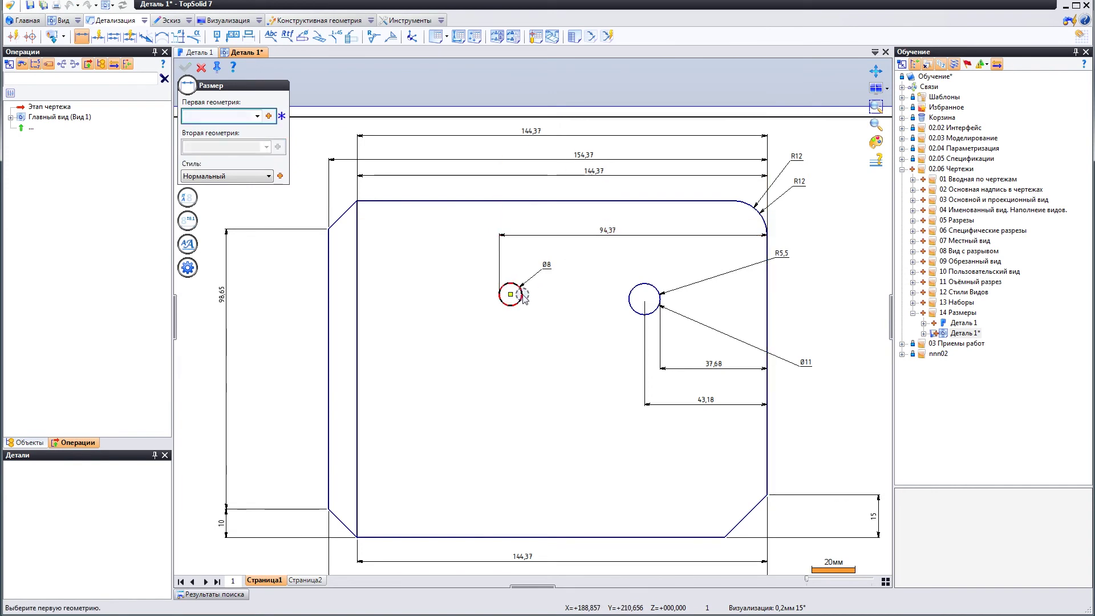
left_click(522, 296)
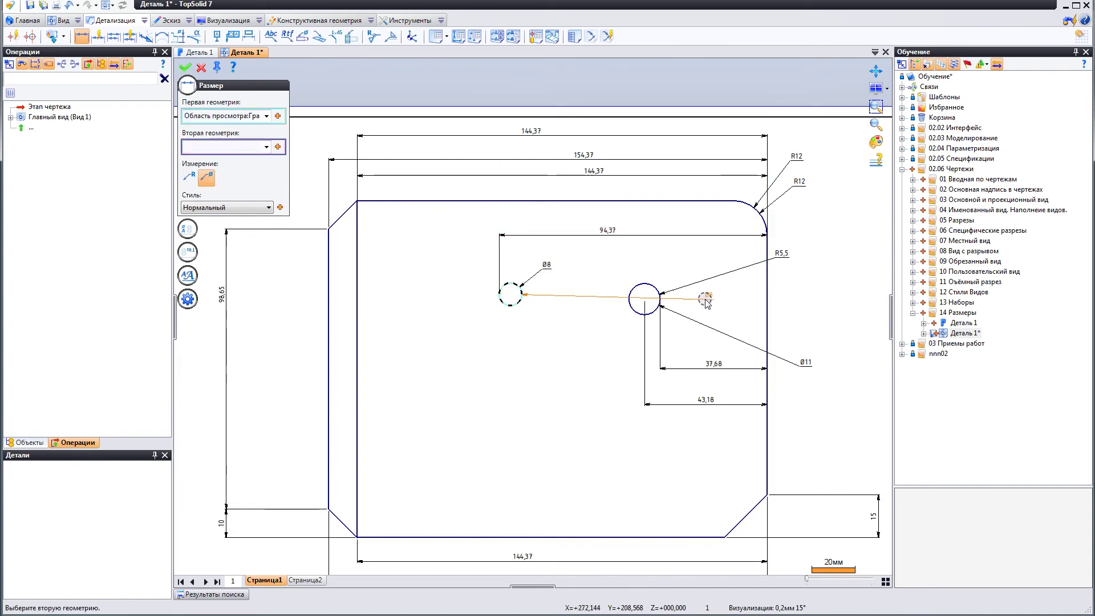
left_click(722, 391)
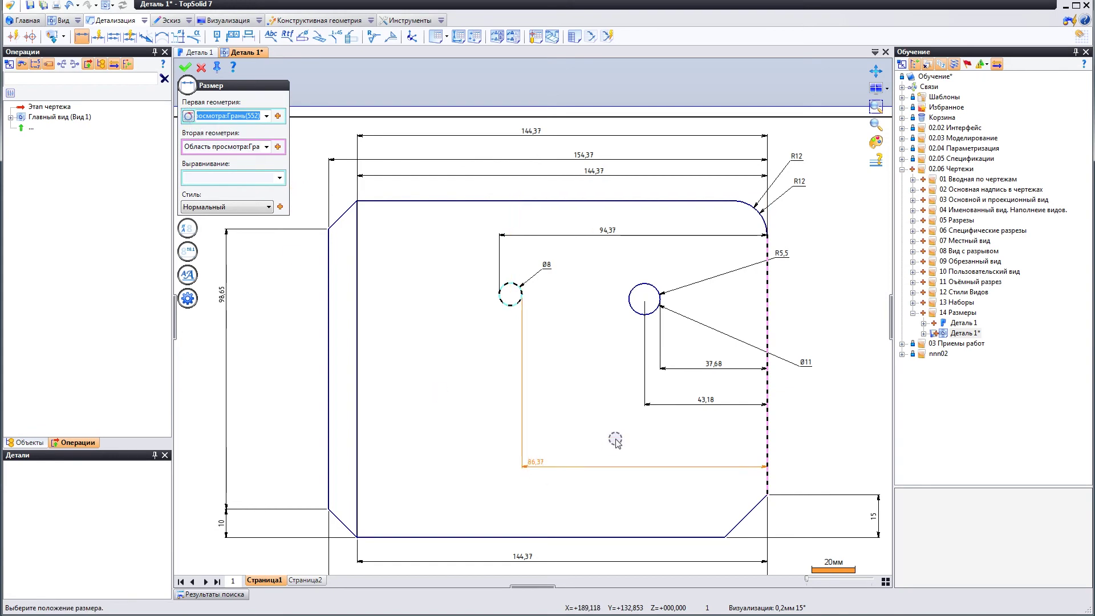
left_click(608, 422)
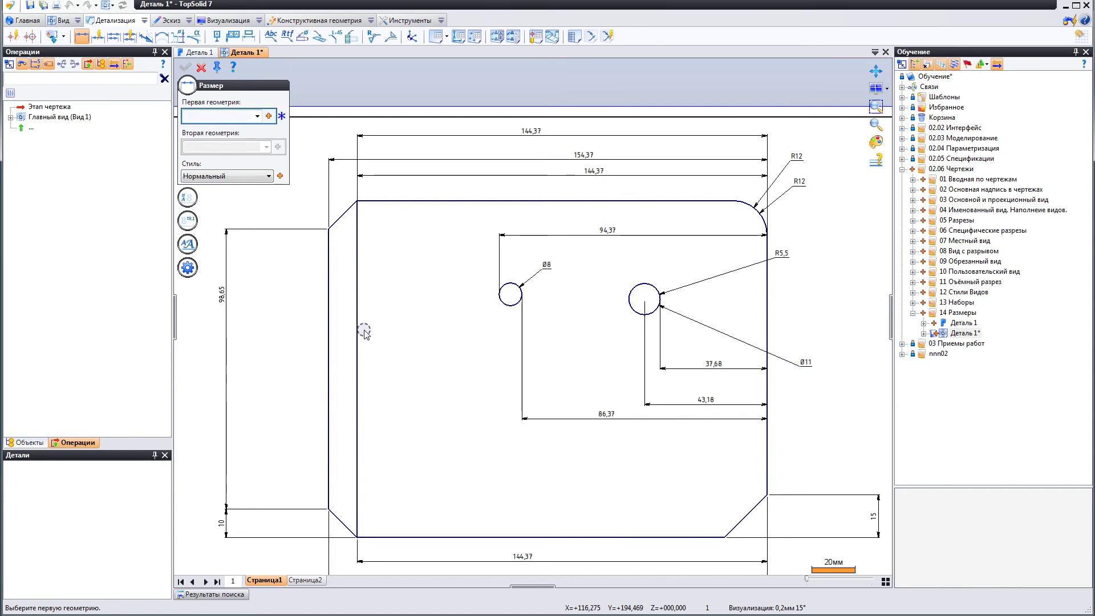
Step: Try additional and secondary dimension settings on the Ø8 hole and right edge, then cancel
left_click(188, 268)
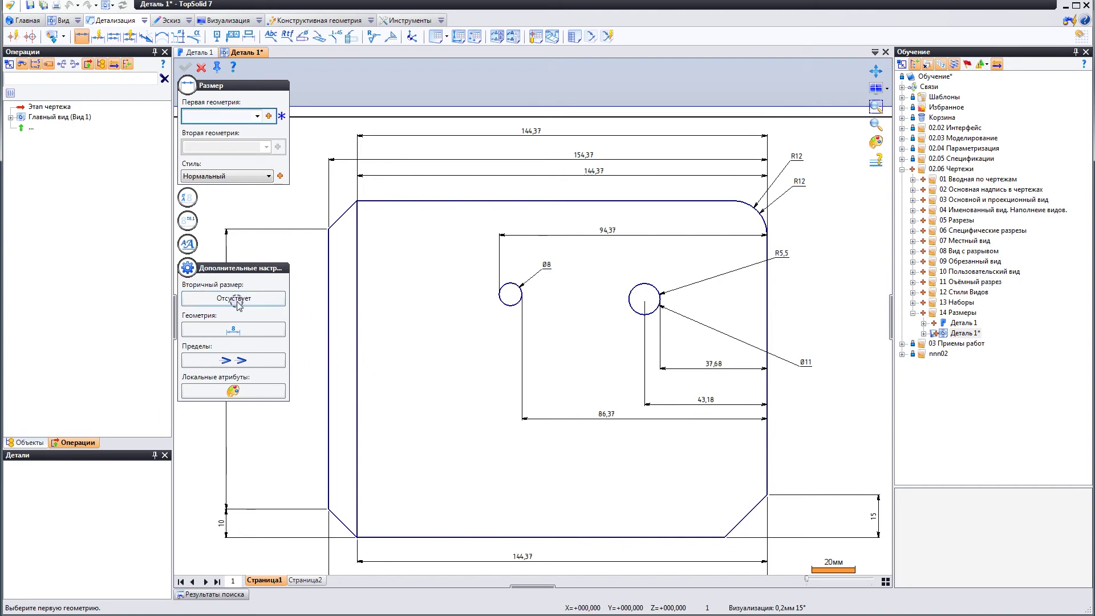
left_click(499, 302)
left_click(768, 312)
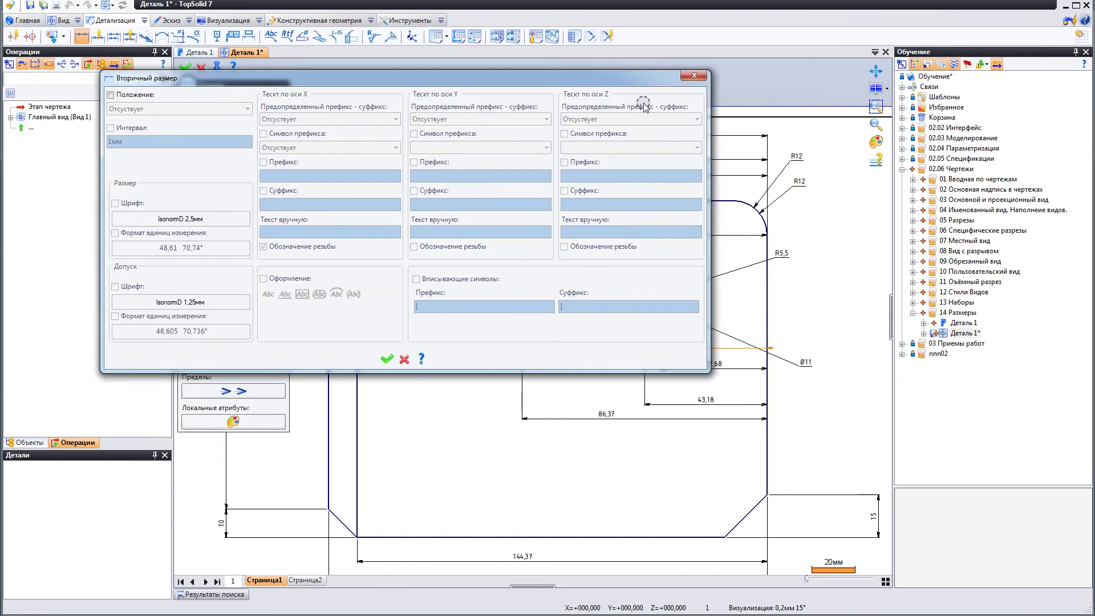
left_click(694, 76)
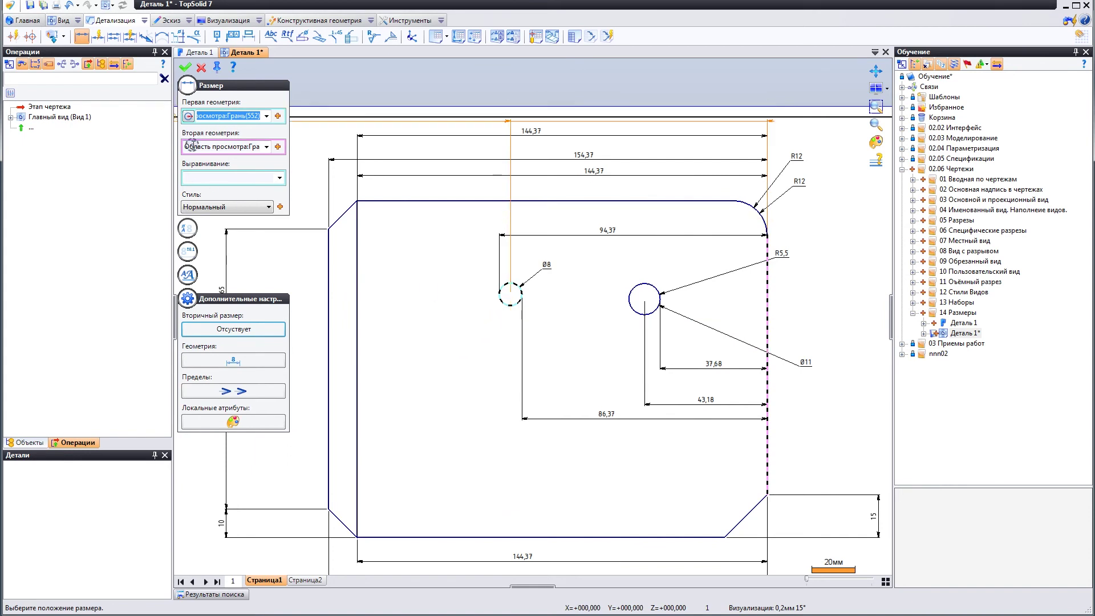
key("Escape")
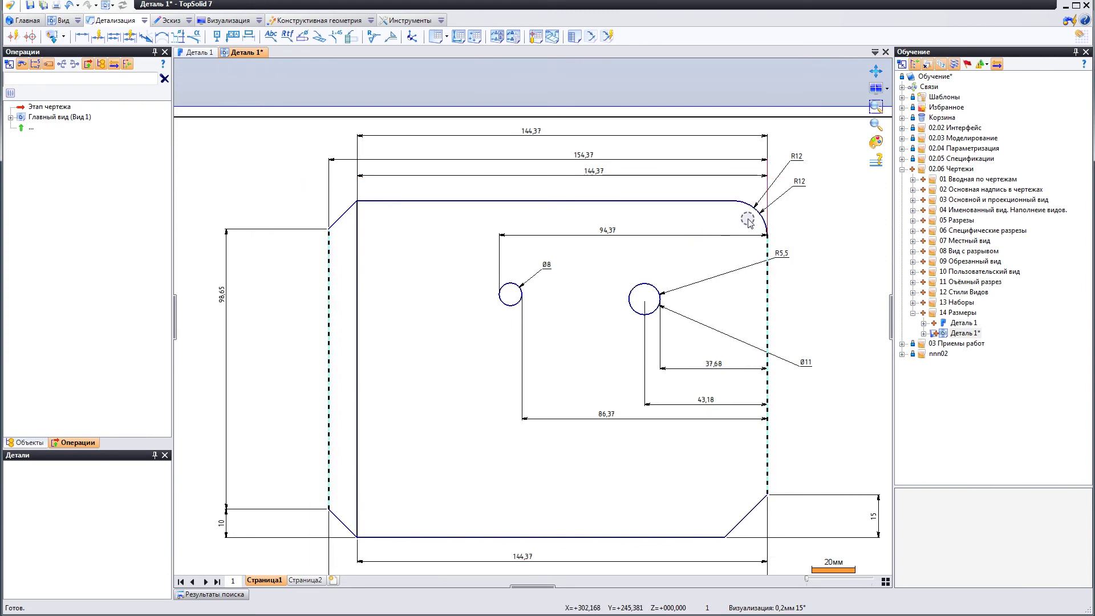
Step: Add an aligned 55,38 dimension between the top-right rounded corner and the Ø11 hole
key("Return")
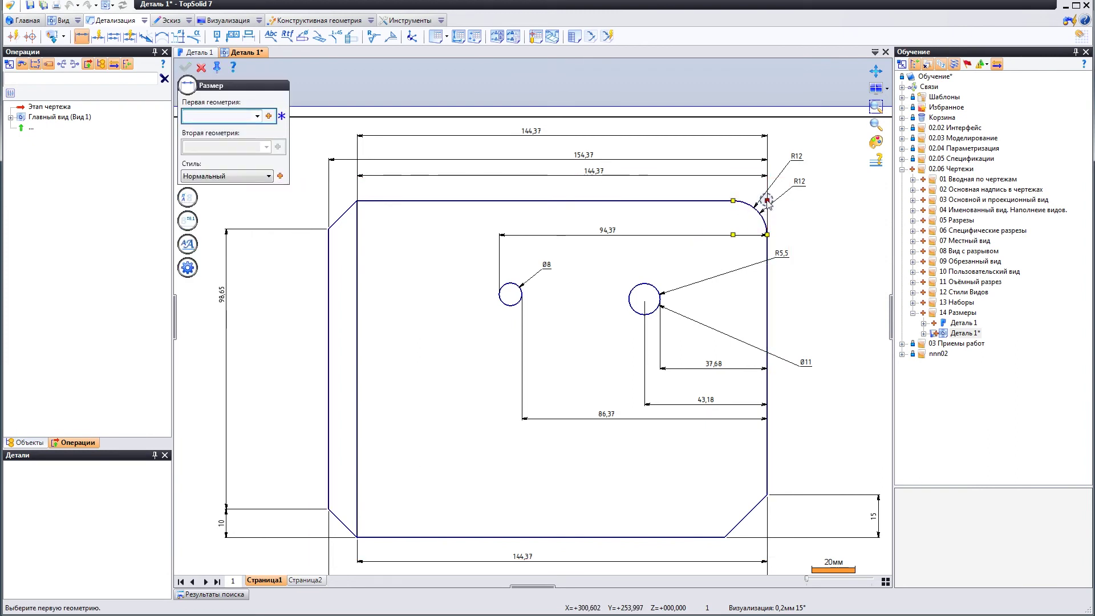
left_click(768, 201)
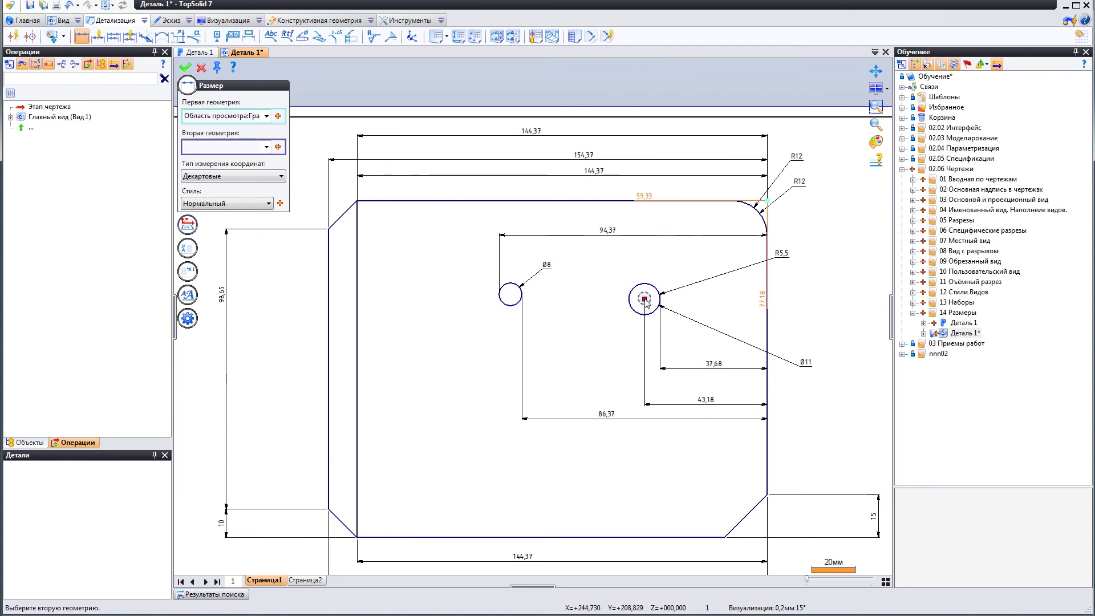
left_click(645, 299)
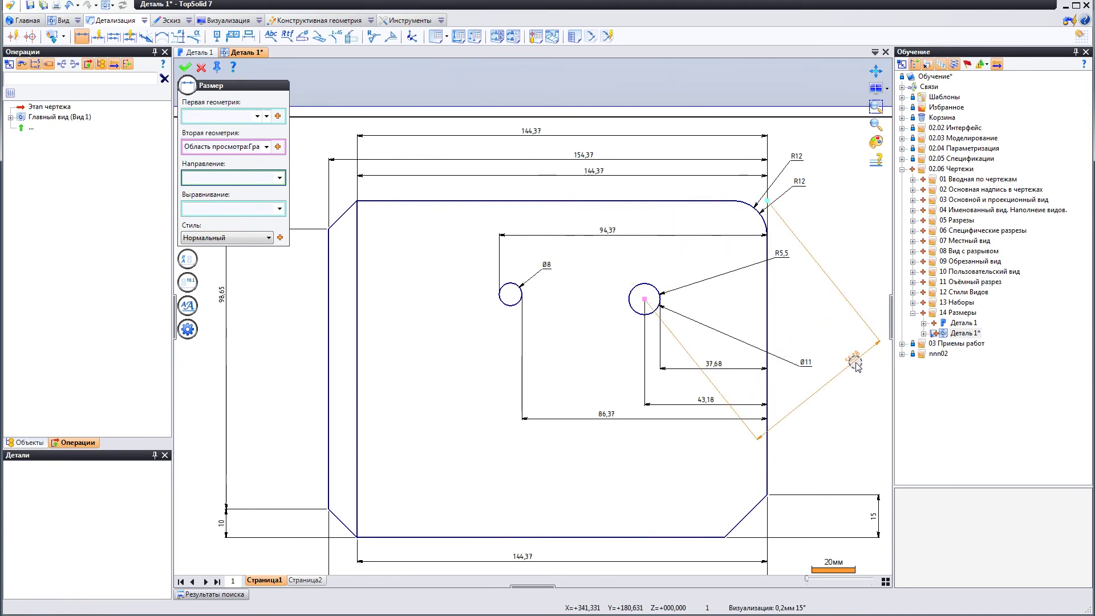
left_click(849, 364)
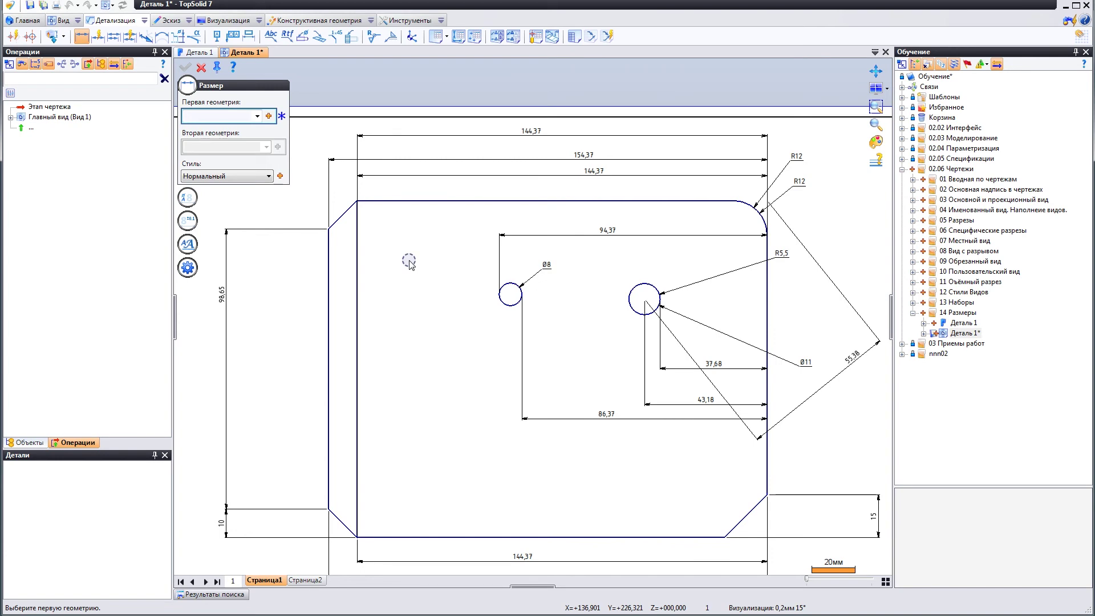
Step: Zoom out to show the whole sheet and title block, then start Chamfer Dimensions
scroll(445, 286, "down", 2)
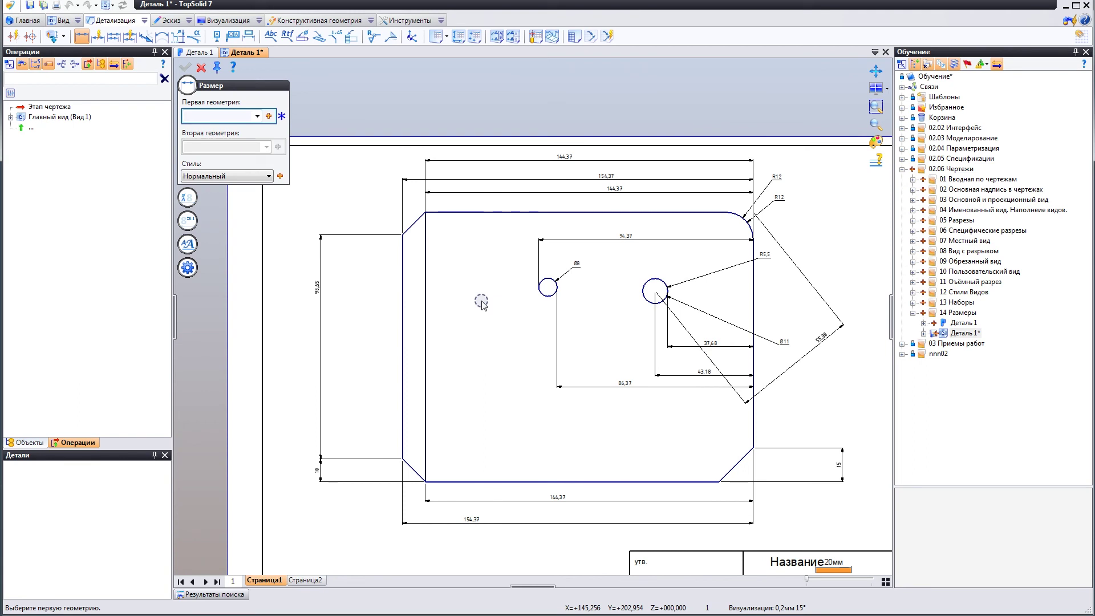
scroll(521, 306, "down", 1)
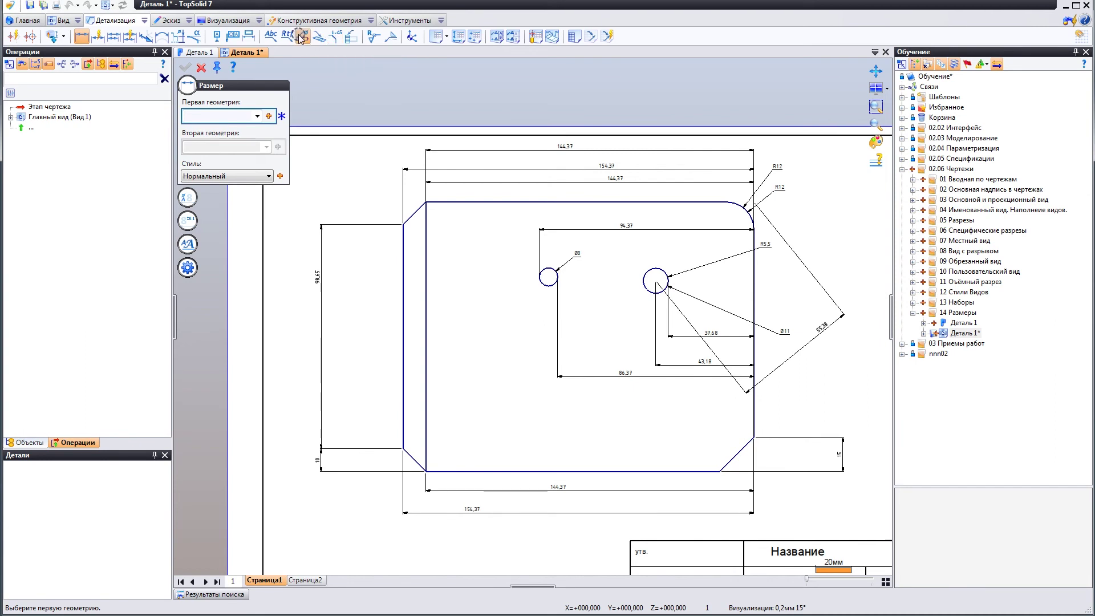
left_click(336, 37)
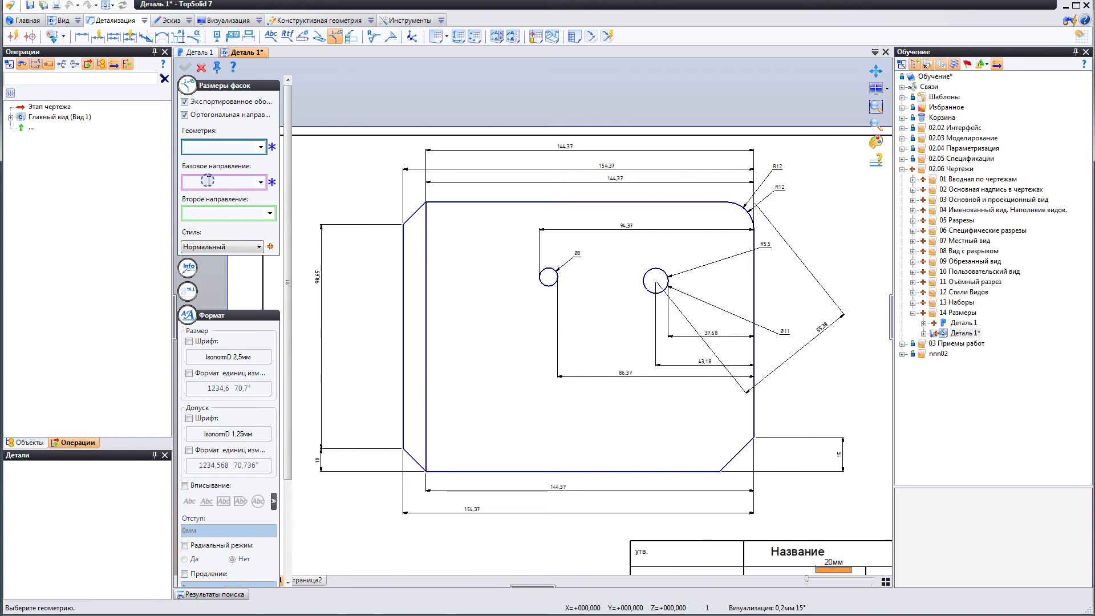
Step: Add a 15 × 45° callout to the lower-right chamfer, using the right edge as base
left_click(735, 457)
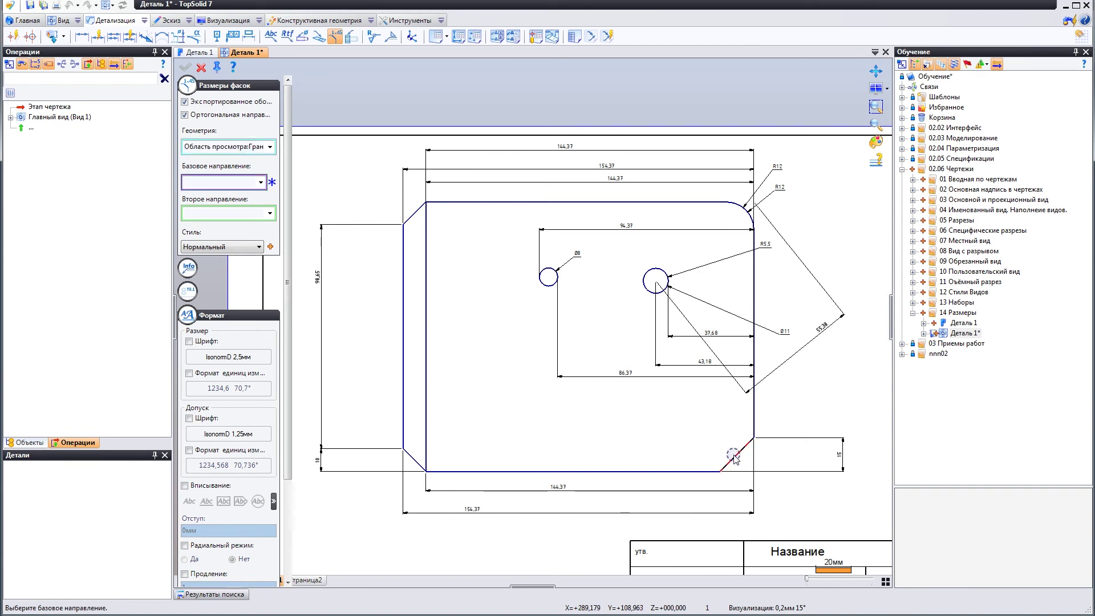
left_click(754, 418)
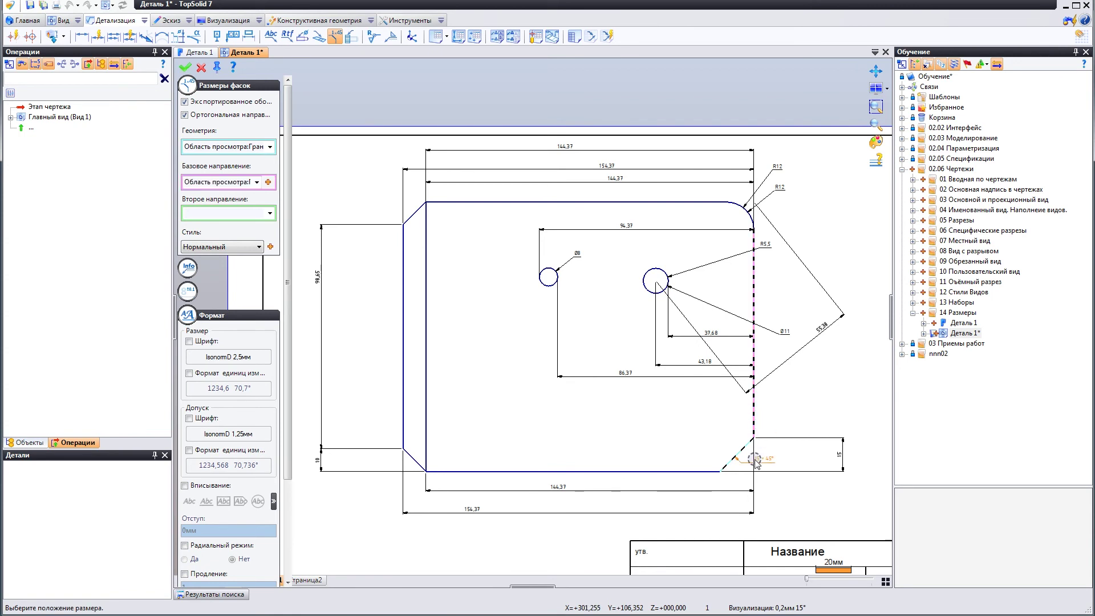
scroll(770, 461, "up", 3)
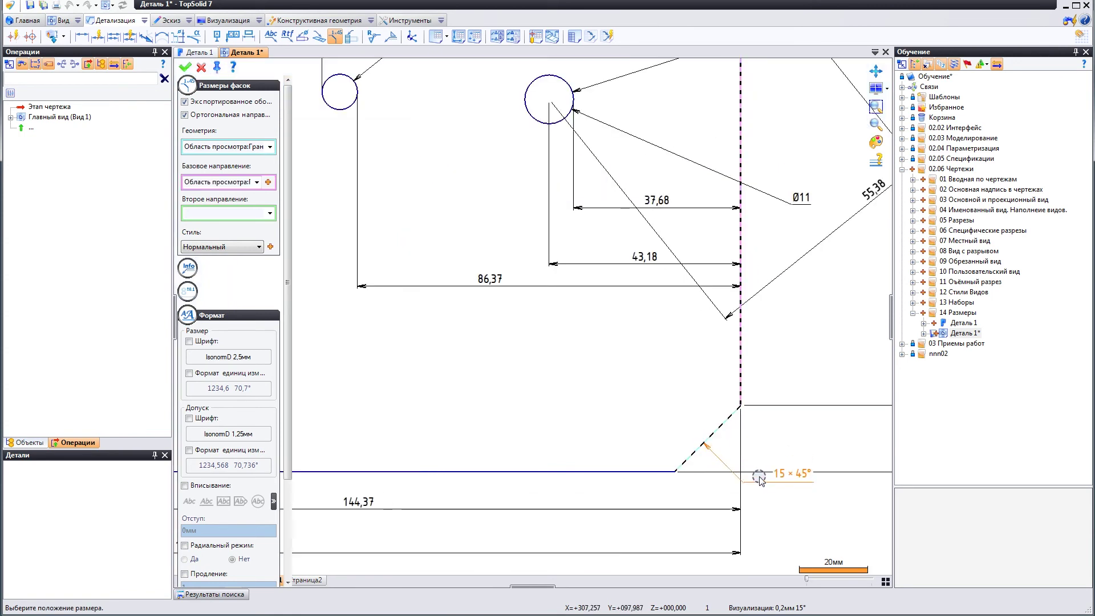
left_click(779, 501)
scroll(768, 422, "down", 3)
scroll(481, 440, "up", 2)
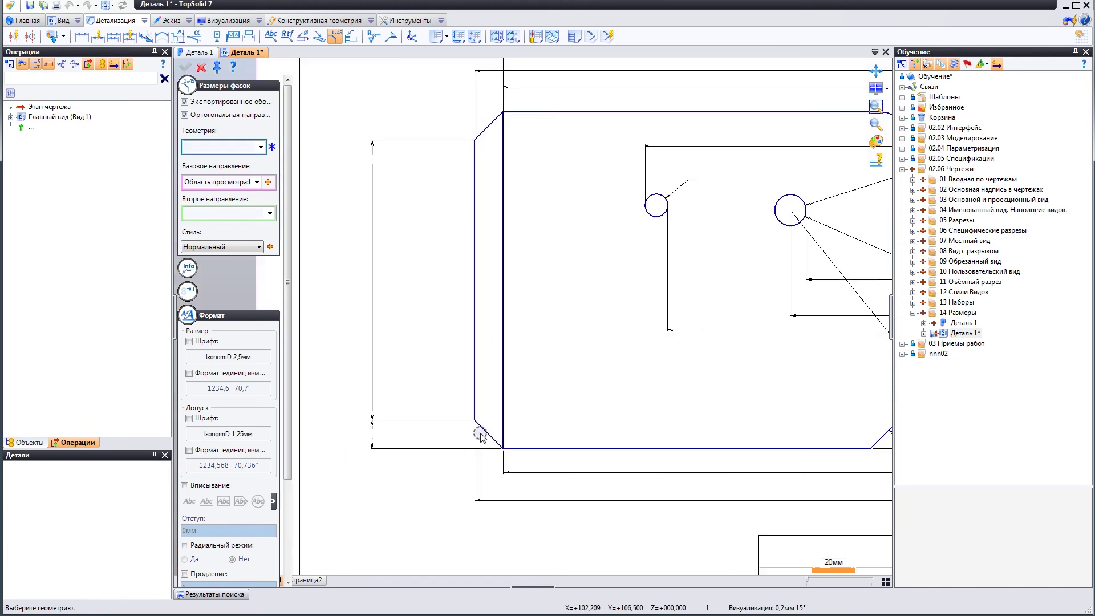
Step: Add a 10 × 45° callout to the lower-left chamfer
left_click(502, 447)
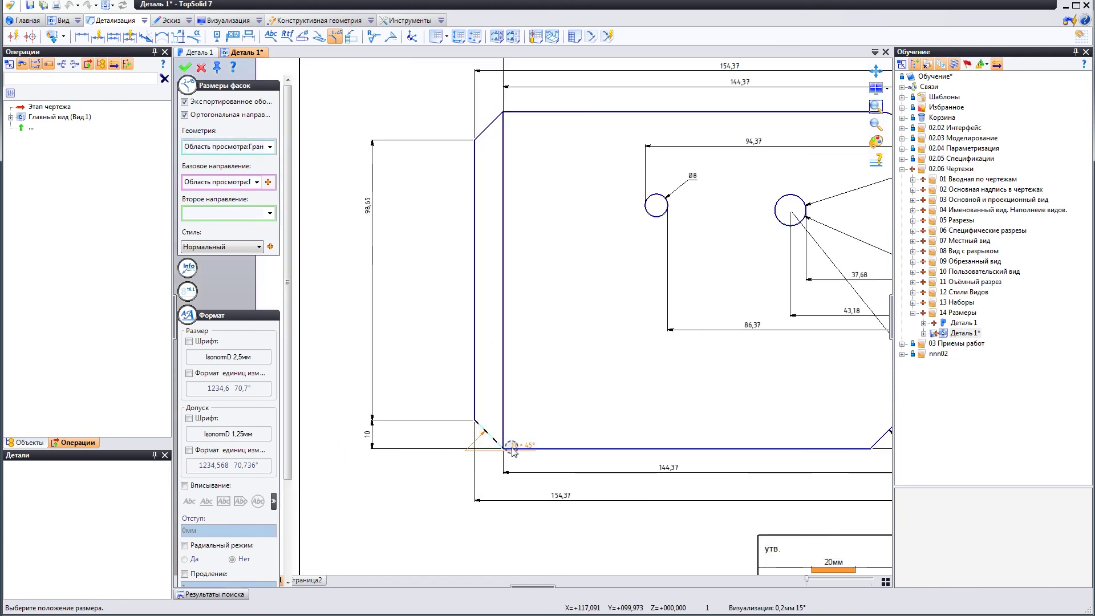
left_click(513, 449)
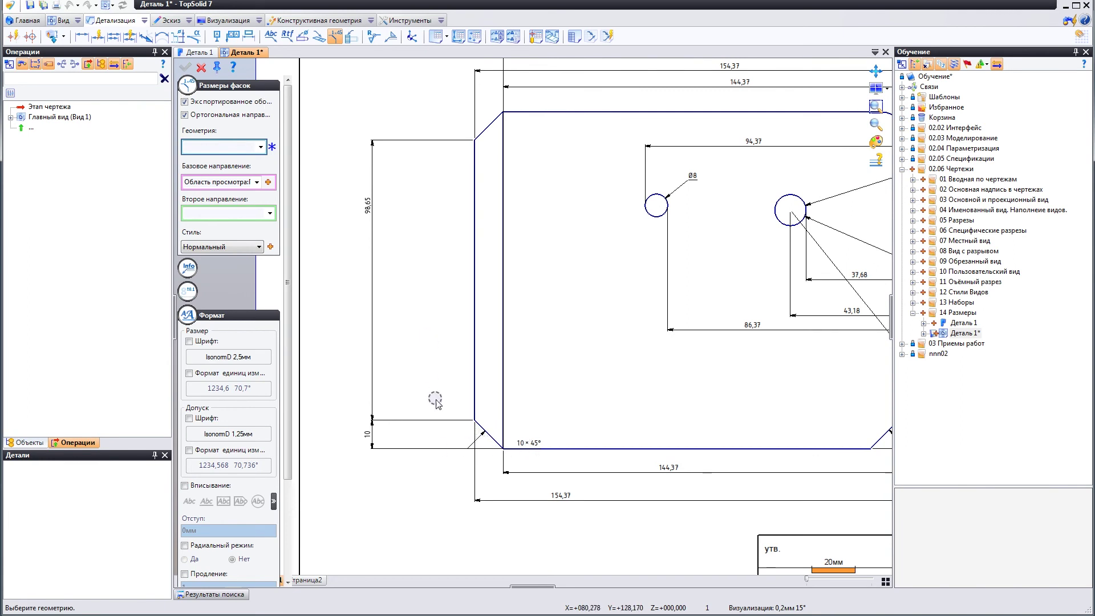
scroll(465, 446, "down", 2)
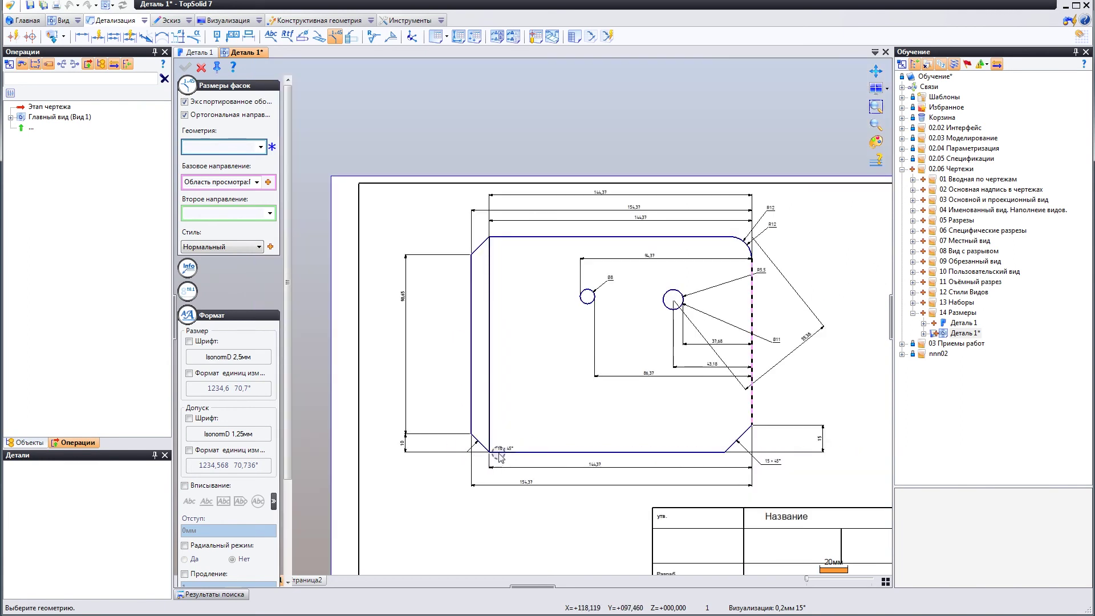
left_click(480, 442)
middle_click_drag(441, 468, 399, 424)
left_click(395, 425)
middle_click_drag(547, 379, 533, 365)
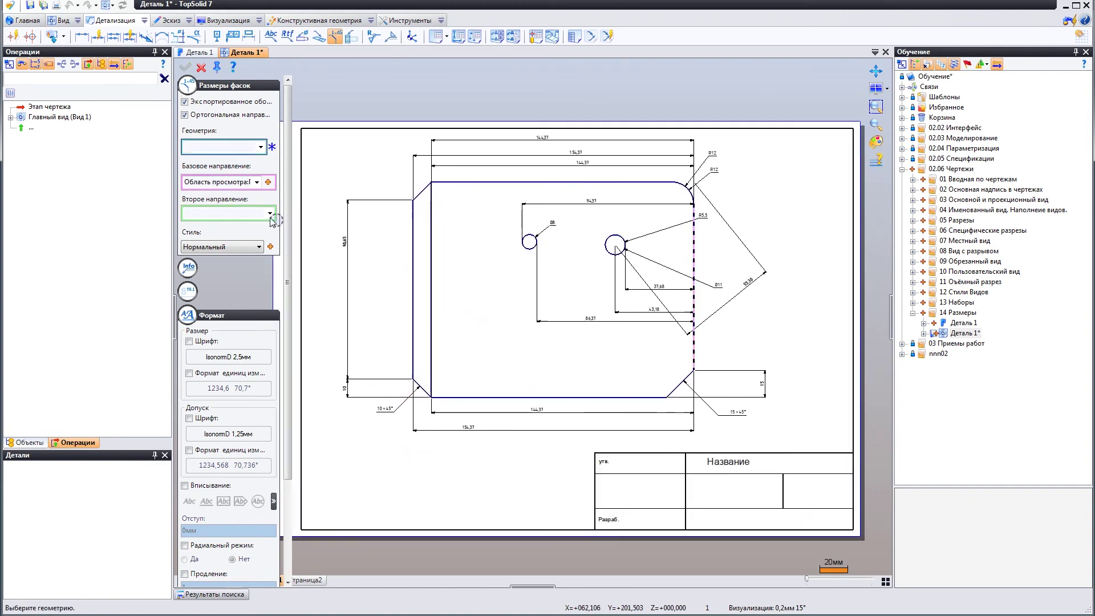
key("Escape")
left_click(293, 42)
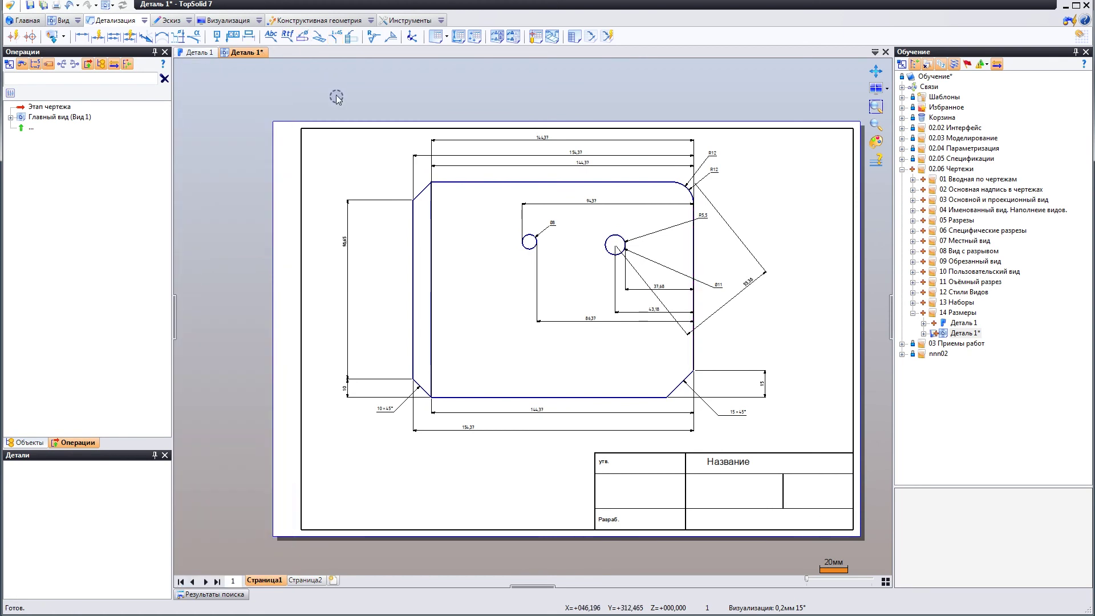
Step: Add a 10 × 45° callout to the top-left chamfer, using the left edge as base
left_click(334, 37)
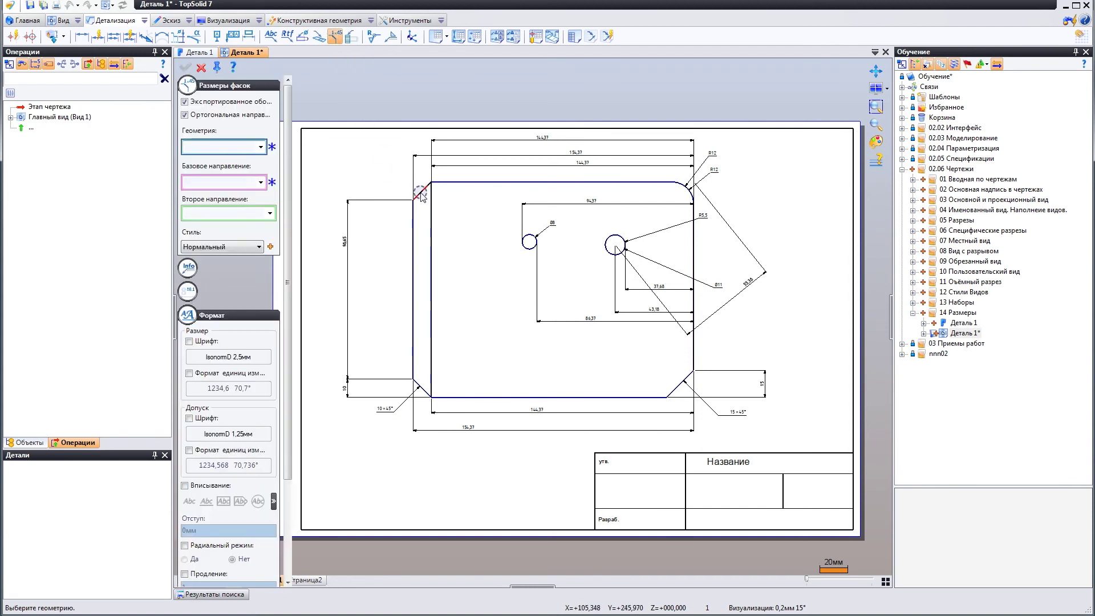
left_click(421, 193)
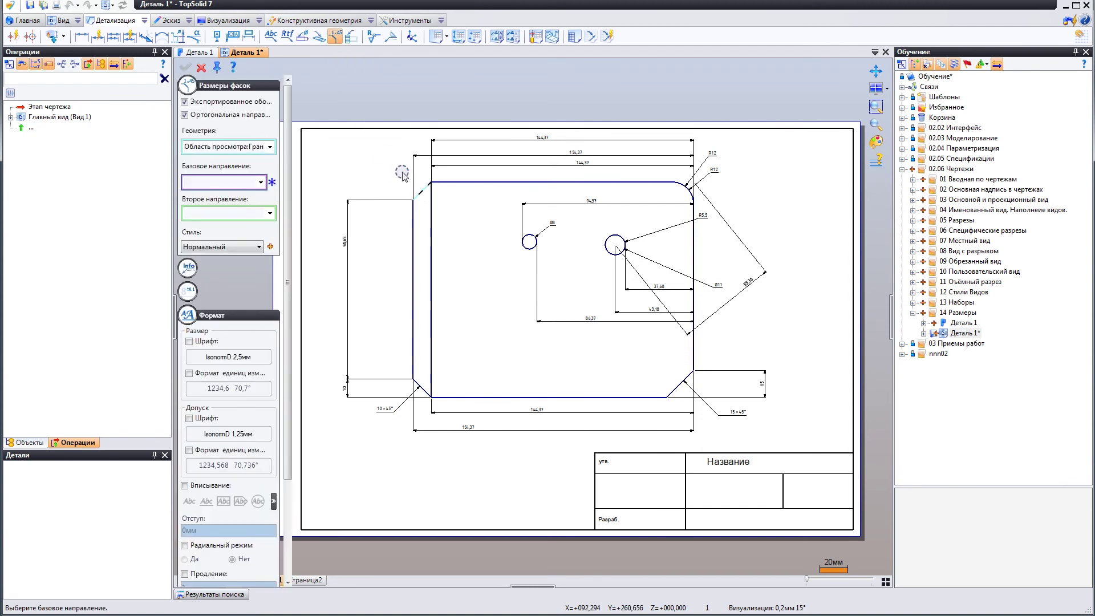
left_click(412, 211)
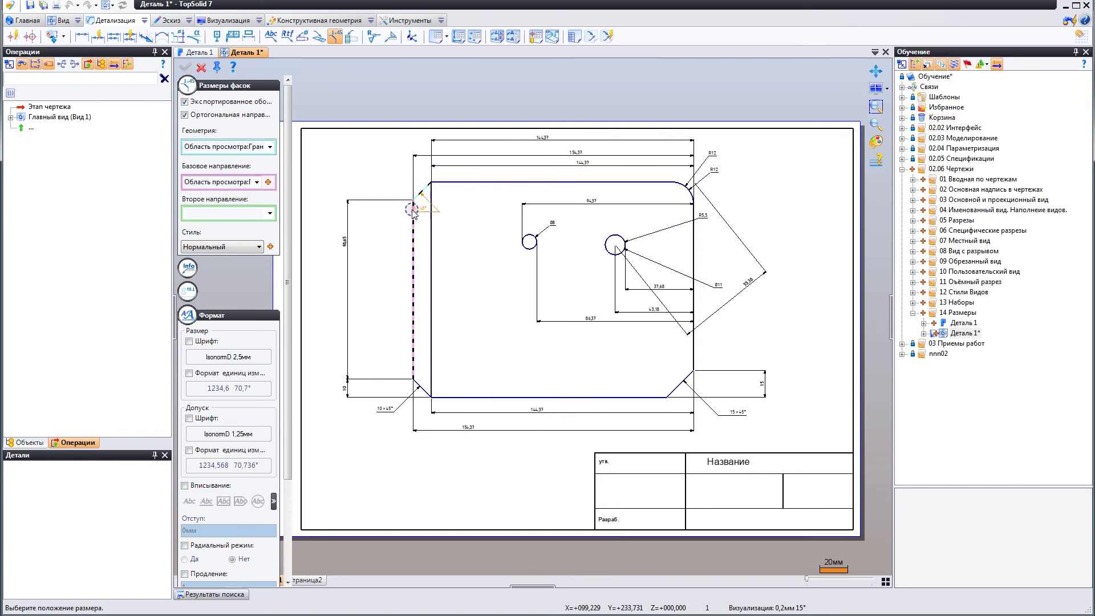
left_click(388, 175)
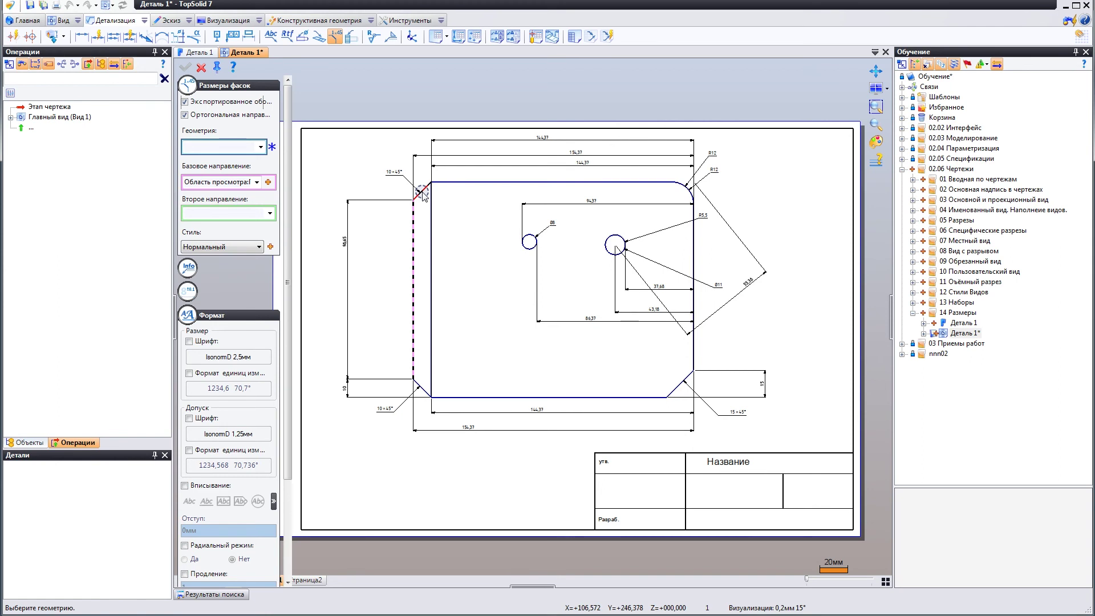
middle_click_drag(456, 227, 444, 229)
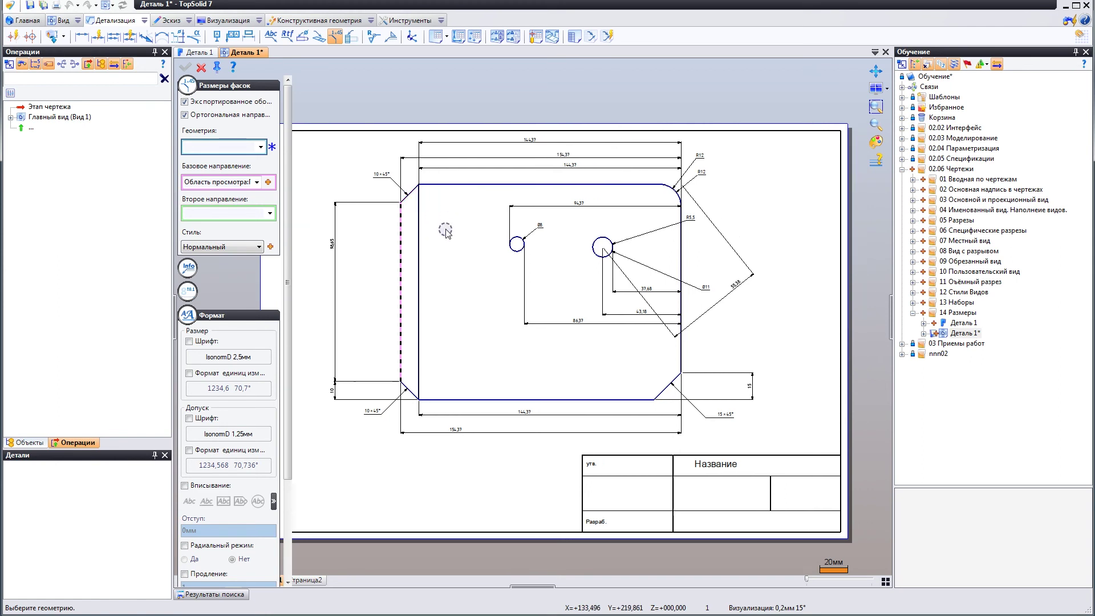
key("Escape")
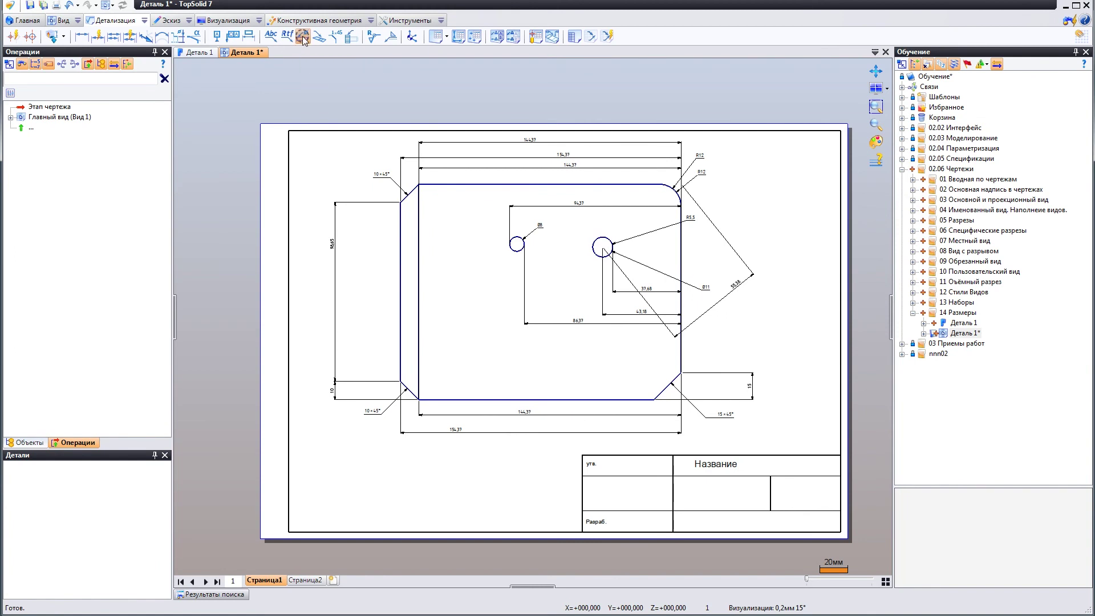
Step: Add a Ø8 hole callout to the small circle on the drawing
left_click(303, 38)
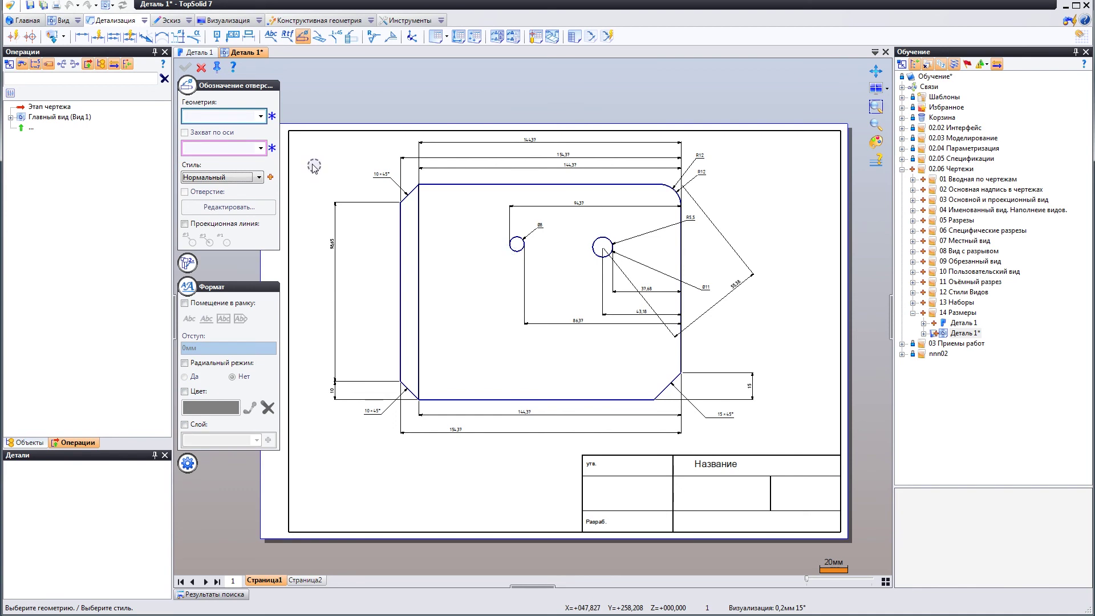
left_click(514, 251)
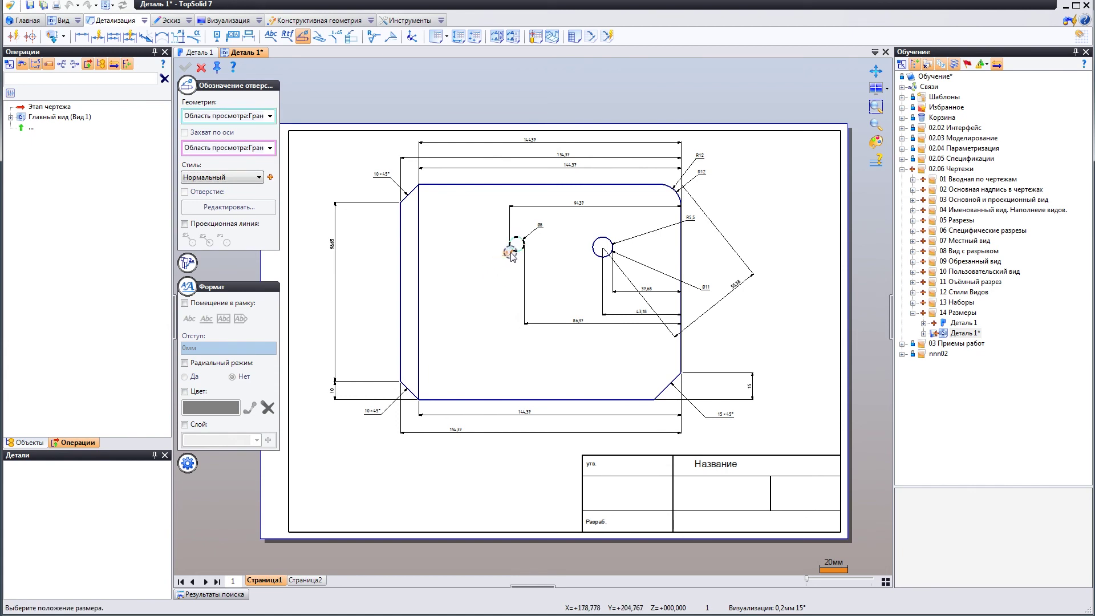
left_click(466, 272)
scroll(526, 262, "up", 2)
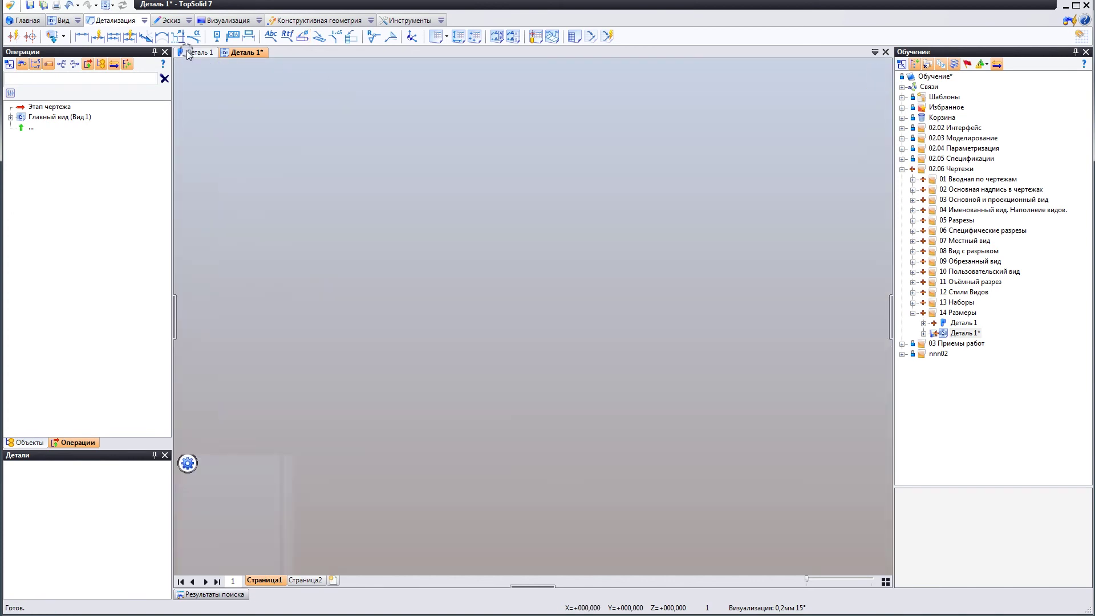
Step: Inspect the part's existing holes by selecting the left hole and the Отверстие 1 feature
scroll(497, 319, "up", 3)
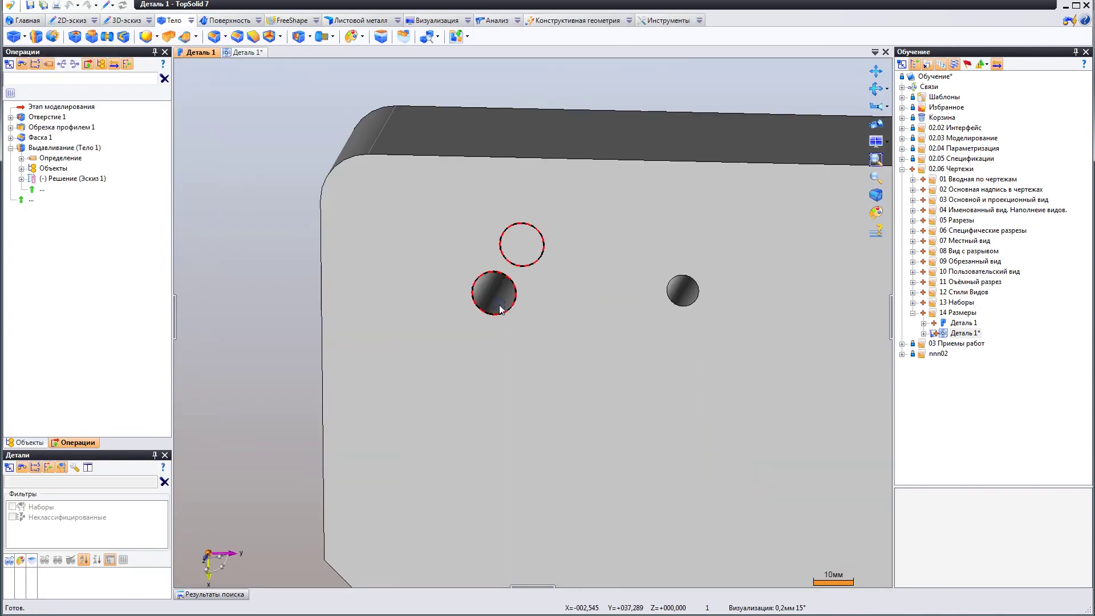
left_click(489, 293)
middle_click_drag(490, 294, 490, 285)
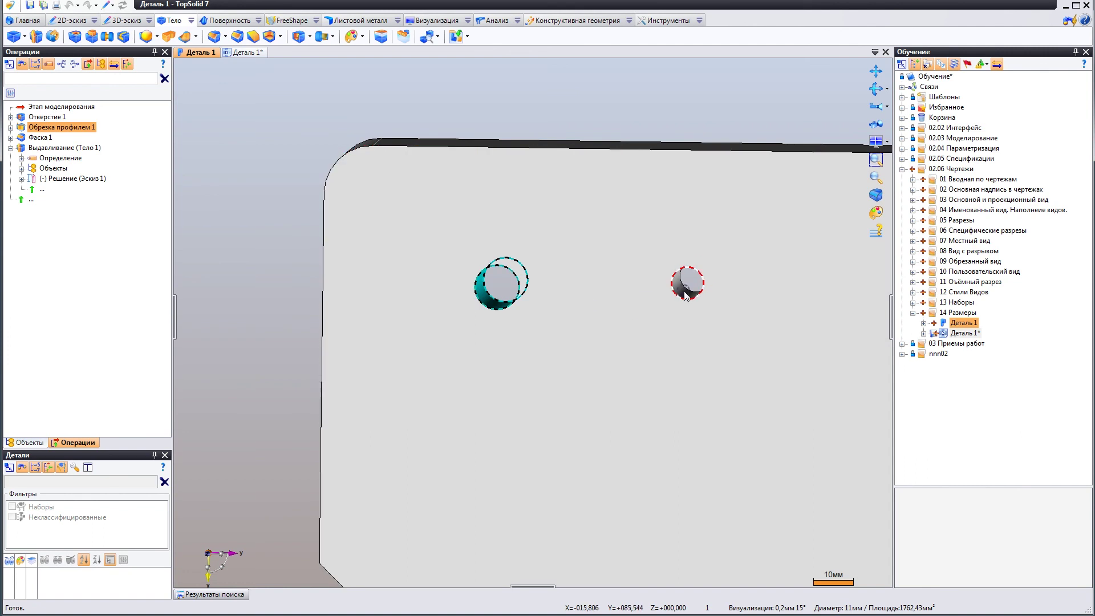
left_click(34, 118)
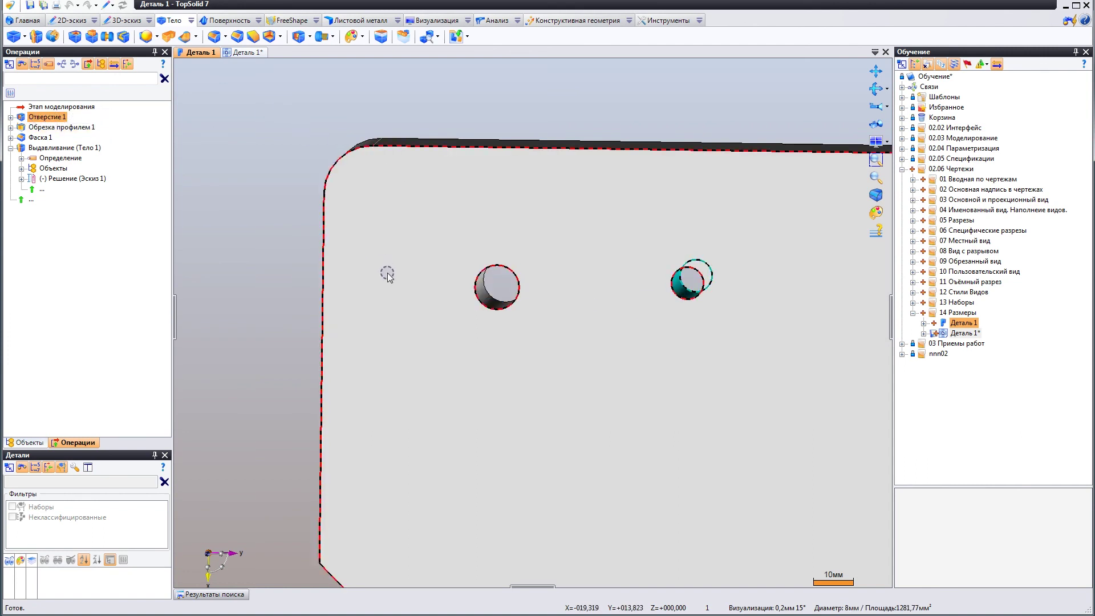
scroll(384, 271, "down", 2)
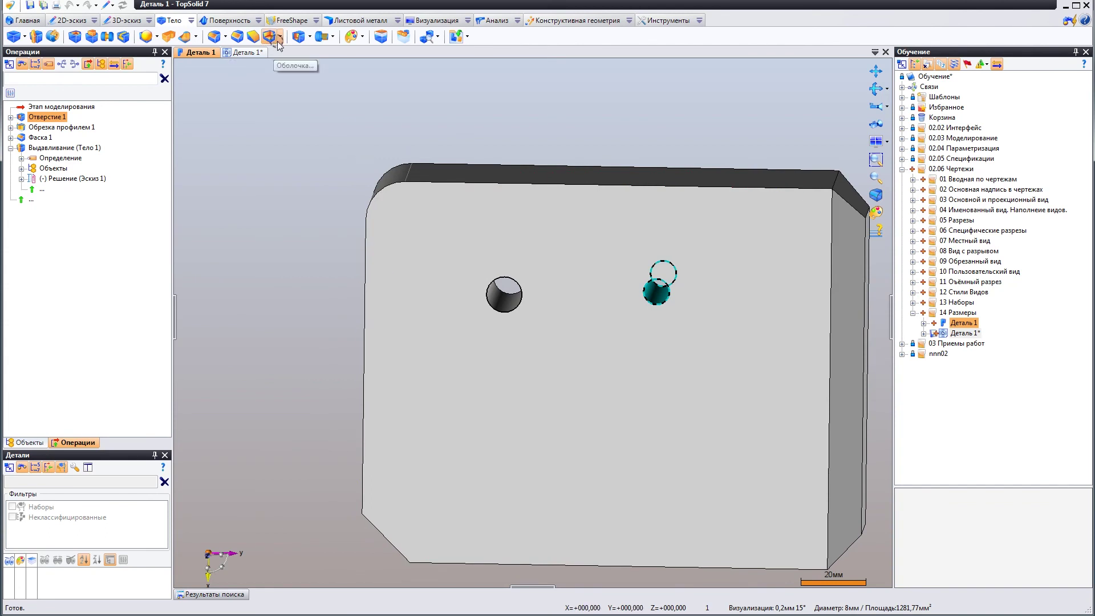
Step: Start a hole on the plate face with Ø8 diameter and 12 mm depth
left_click(299, 37)
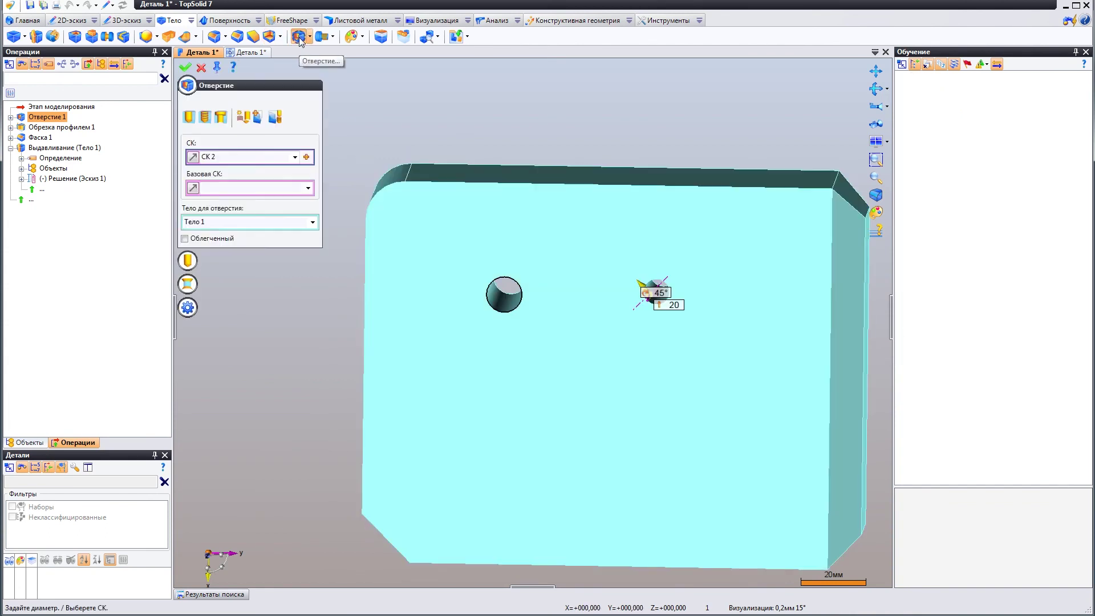
left_click(481, 404)
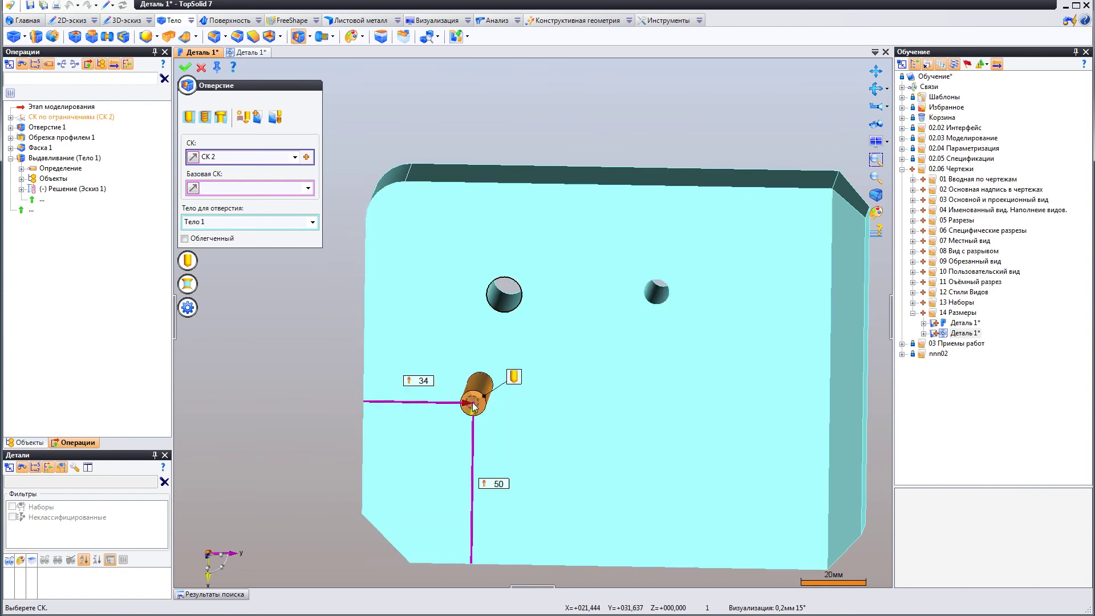
scroll(474, 394, "up", 2)
scroll(473, 394, "up", 2)
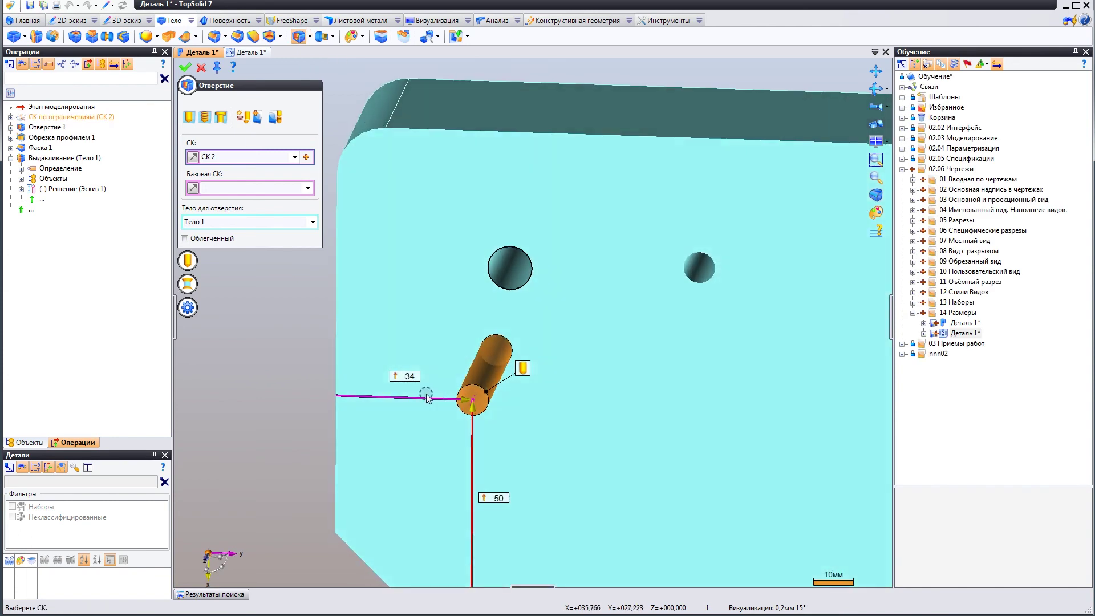
left_click(187, 262)
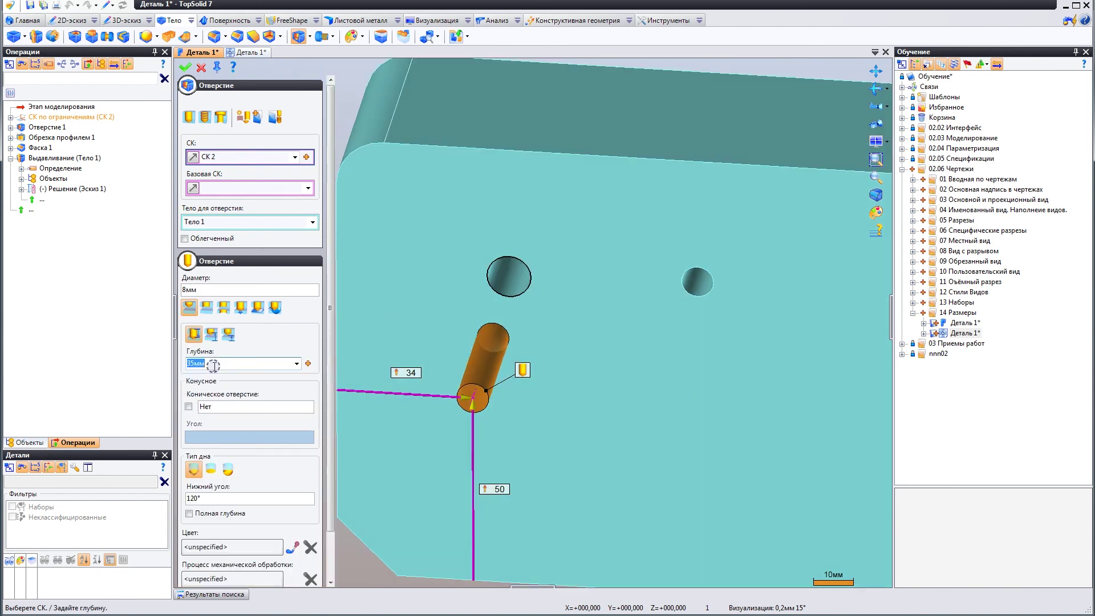
type("12")
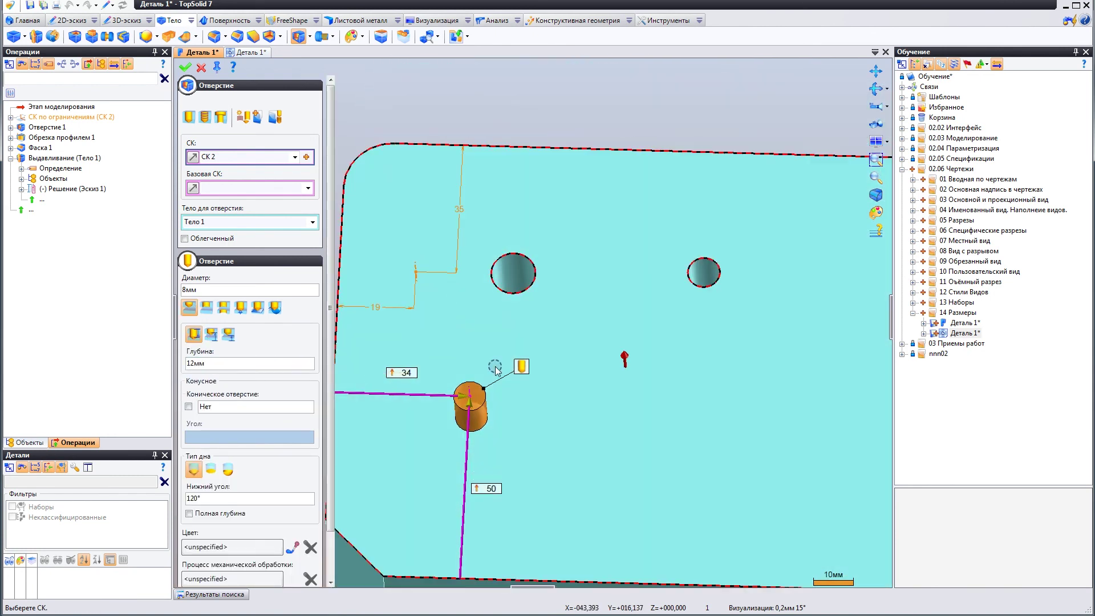
Step: Validate two Ø8×12 holes, then begin a new sketch on the plate face
right_click(496, 369)
left_click(510, 365)
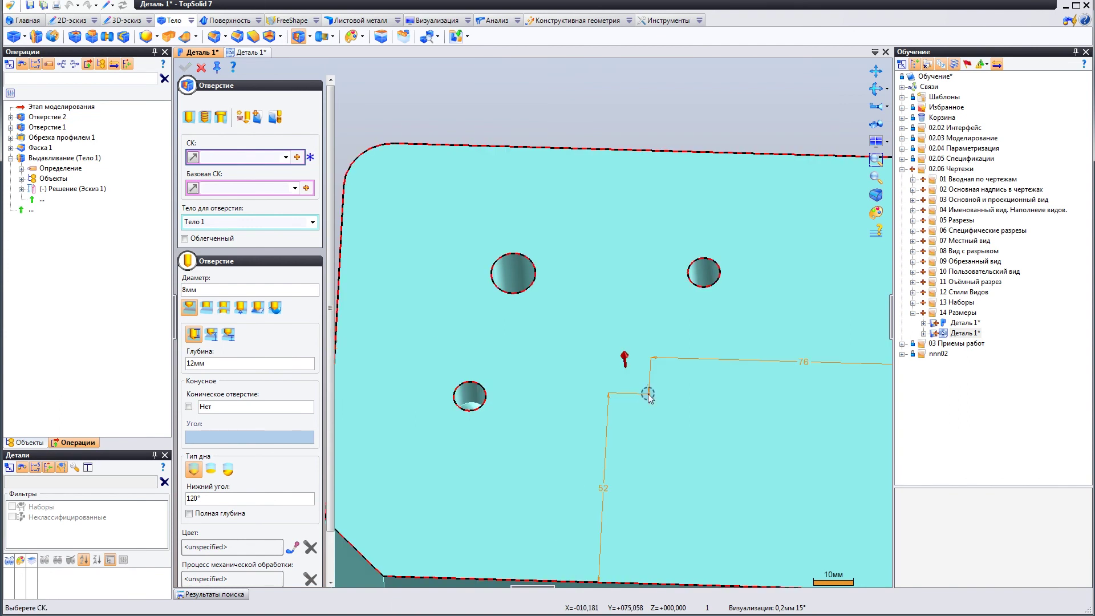
right_click(649, 395)
left_click(633, 425)
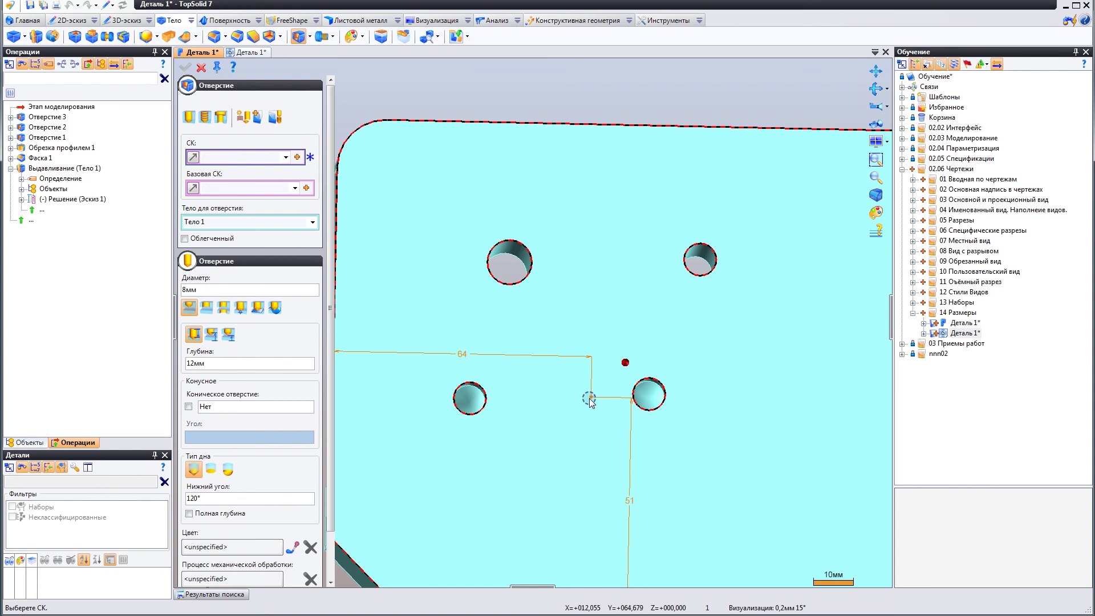
key("Escape")
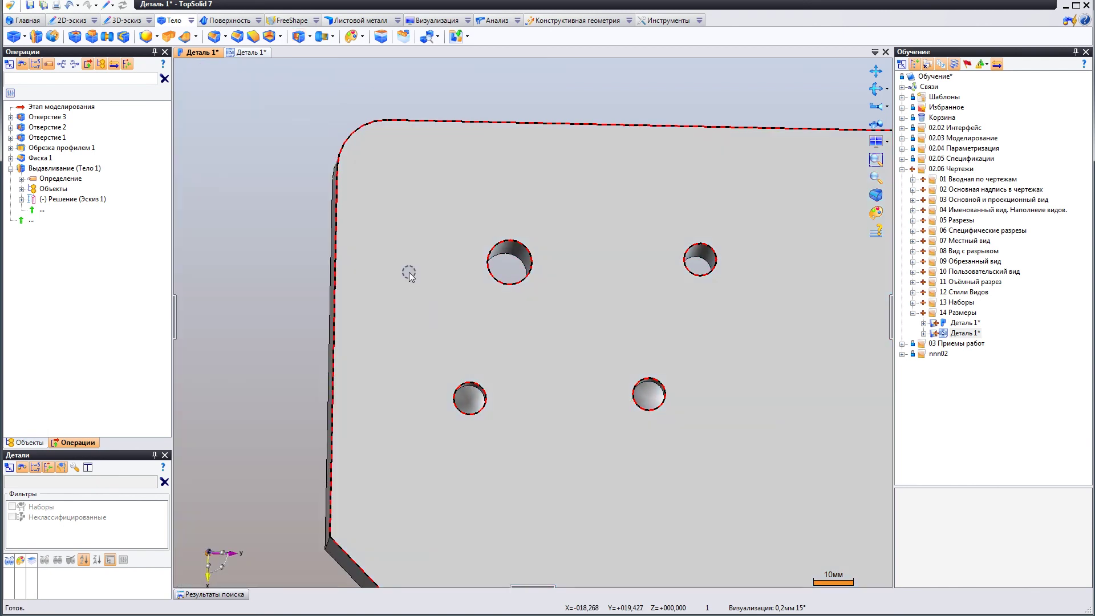
right_click(409, 272)
left_click(421, 296)
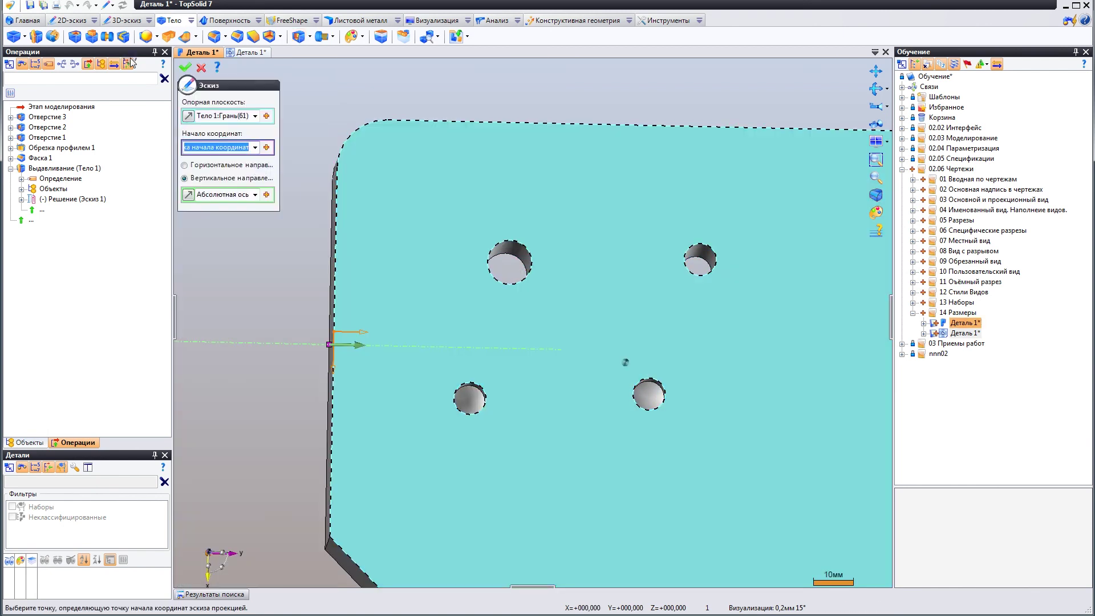
Step: Sketch a circle near the plate's top edge and dimension it to Ø8
right_click(405, 211)
left_click(407, 212)
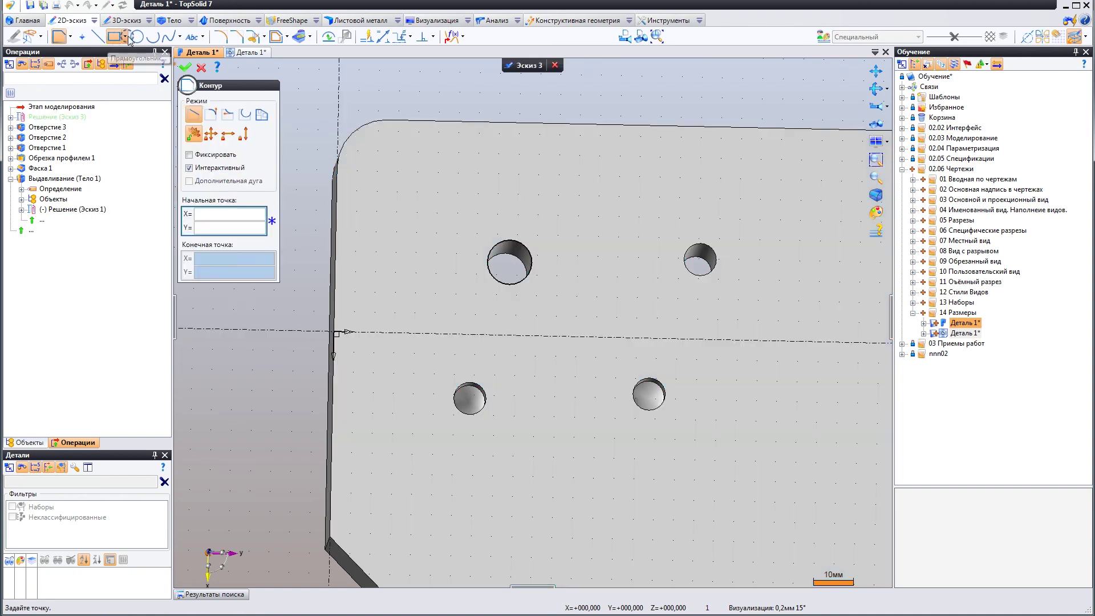
left_click(137, 37)
left_click(611, 200)
left_click(618, 213)
key("Escape")
double_click(647, 263)
type("8")
key("Return")
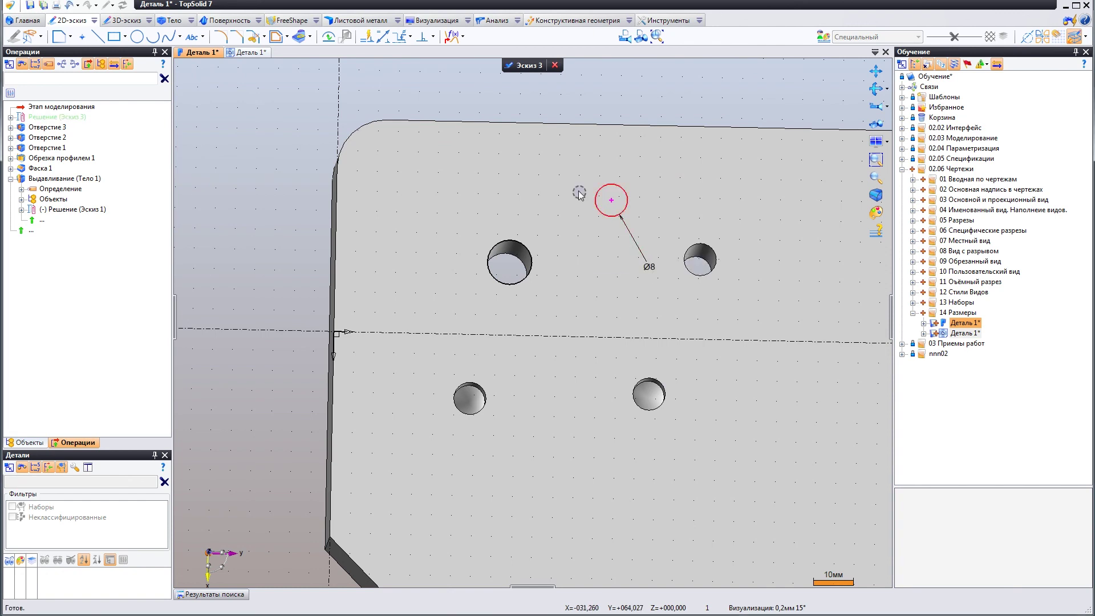
Step: Cut the circle sketch as a 20 mm deep pocket (Карман 1)
right_click(501, 97)
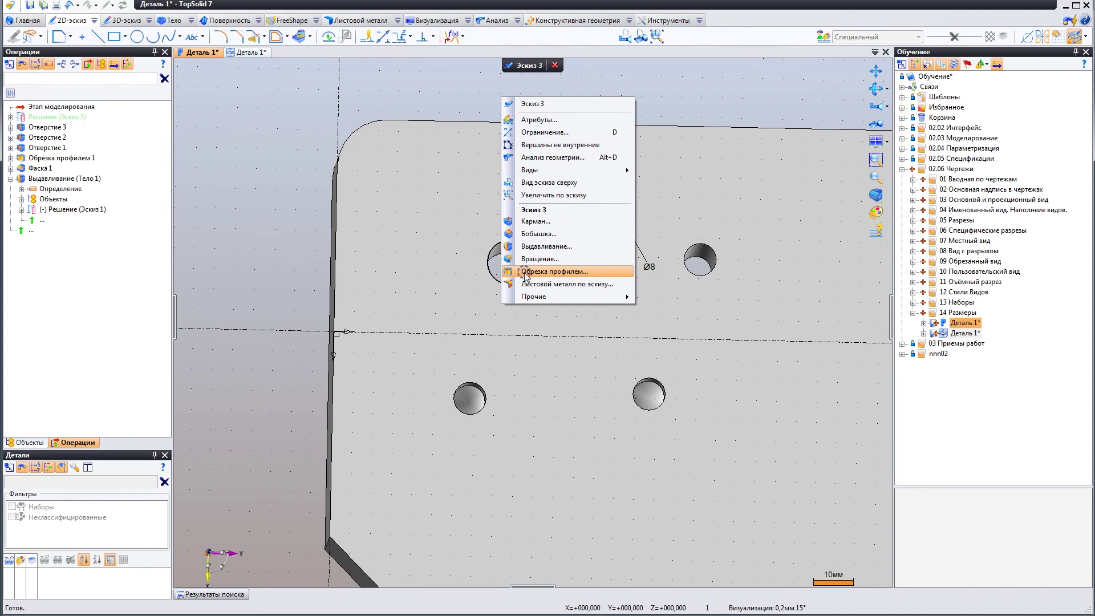
left_click(525, 221)
middle_click_drag(624, 212, 617, 271)
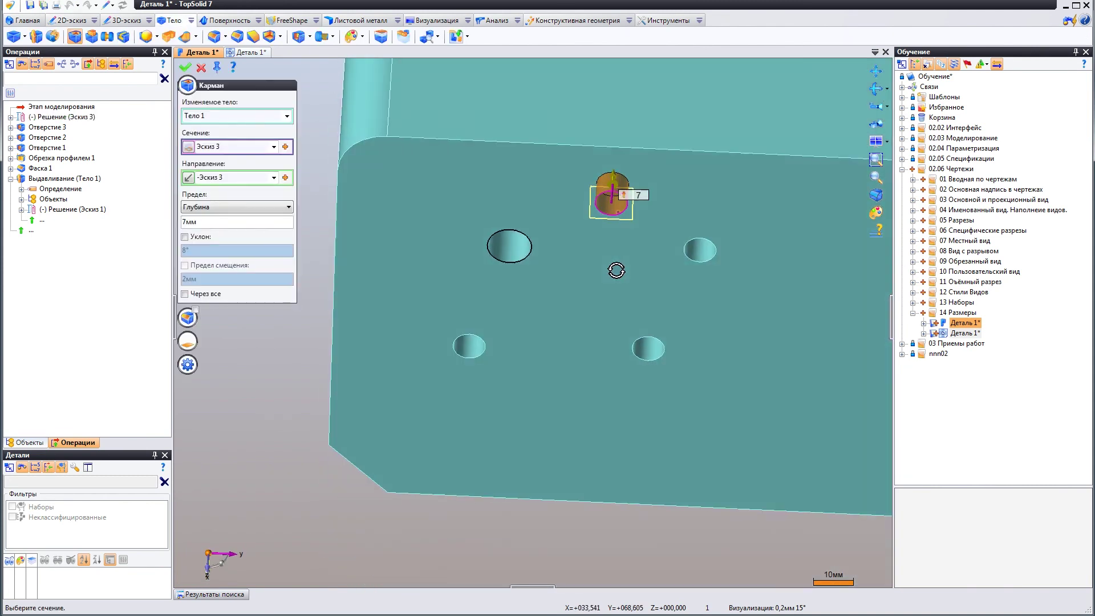
left_click_drag(616, 187, 604, 159)
right_click(581, 170)
left_click(596, 188)
middle_click_drag(604, 251, 605, 251)
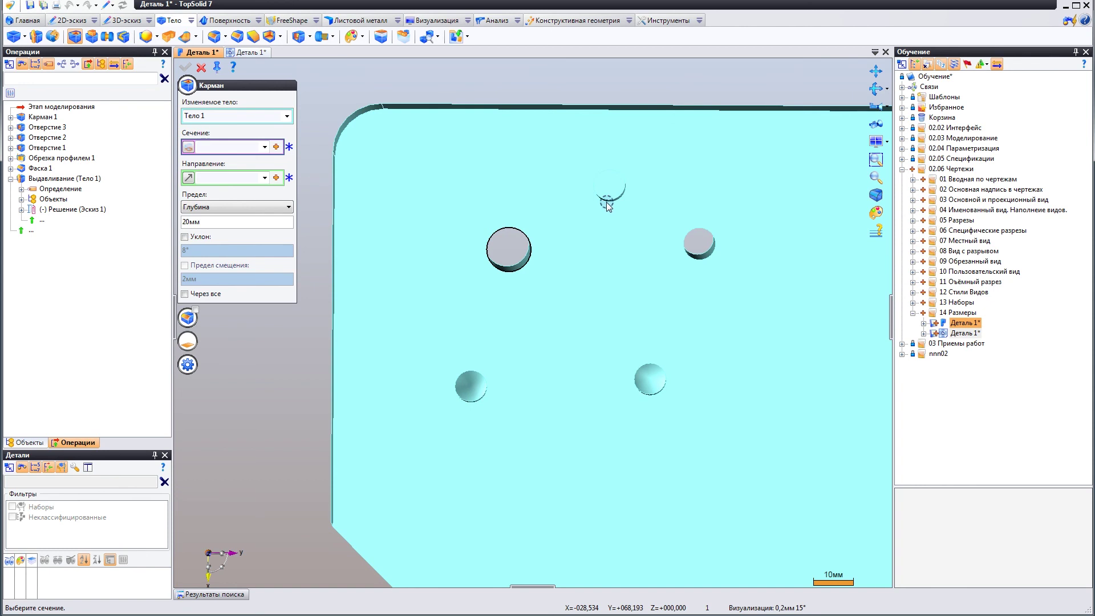
left_click(580, 200)
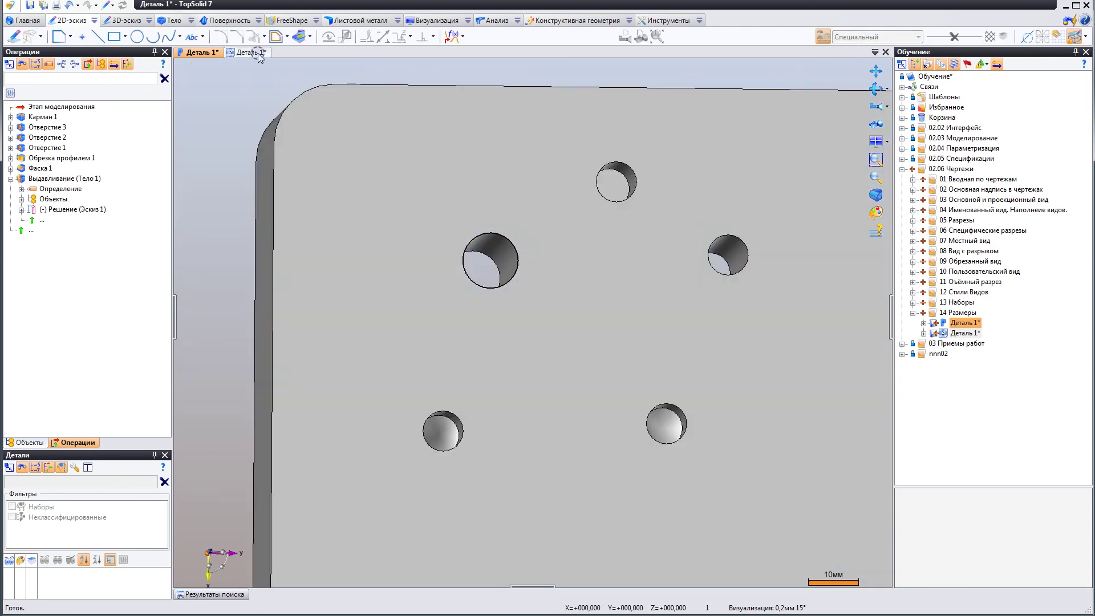
Step: Return to the drawing and expand the sets list to reveal Главный набор
left_click(259, 53)
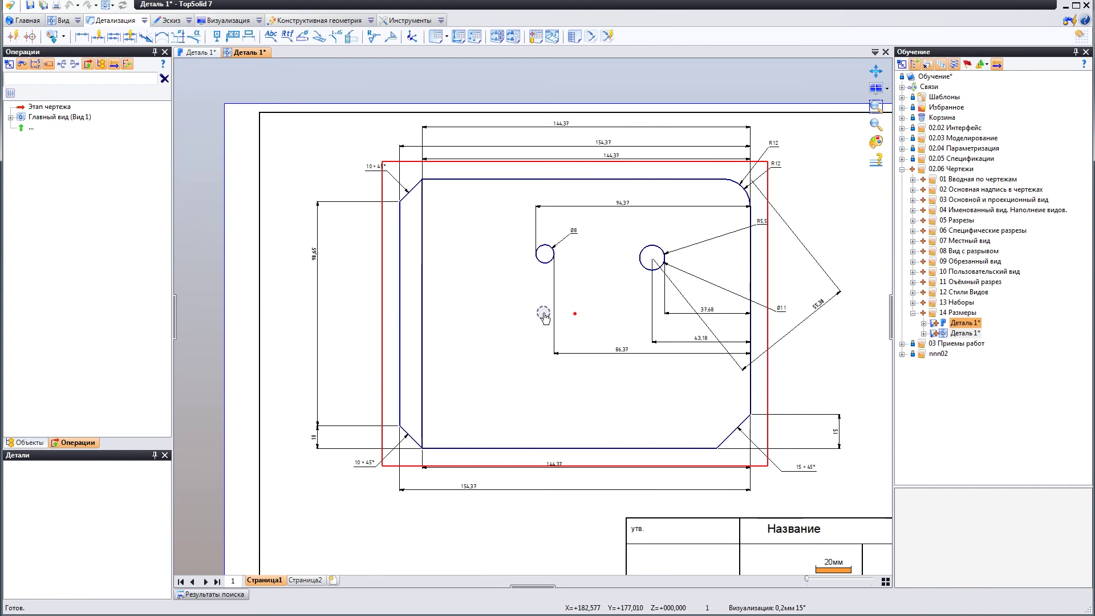
scroll(543, 316, "down", 2)
middle_click_drag(454, 347, 547, 319)
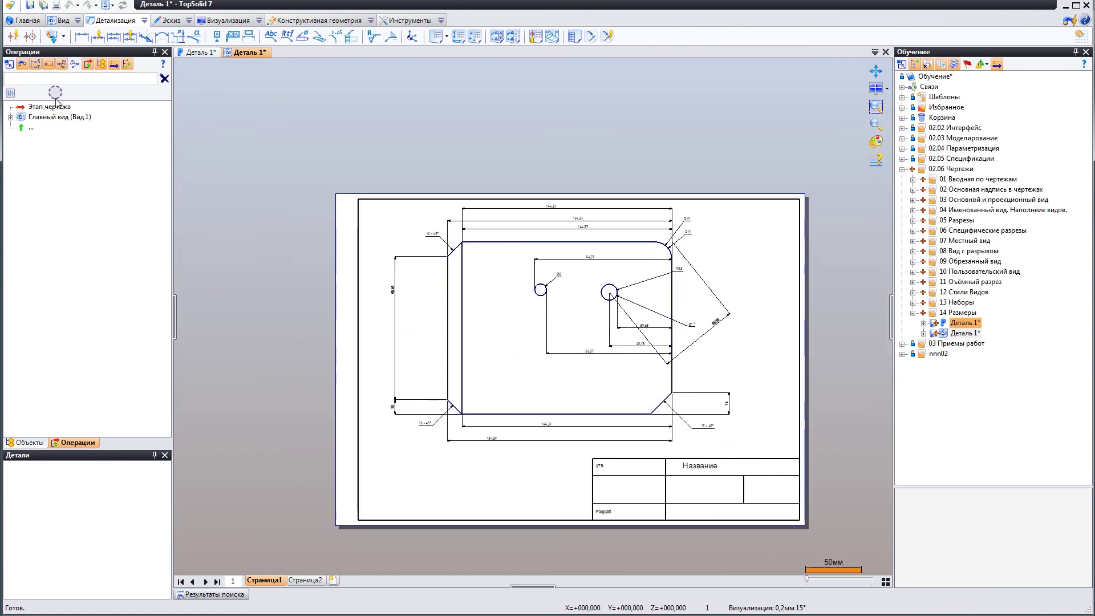
left_click(27, 443)
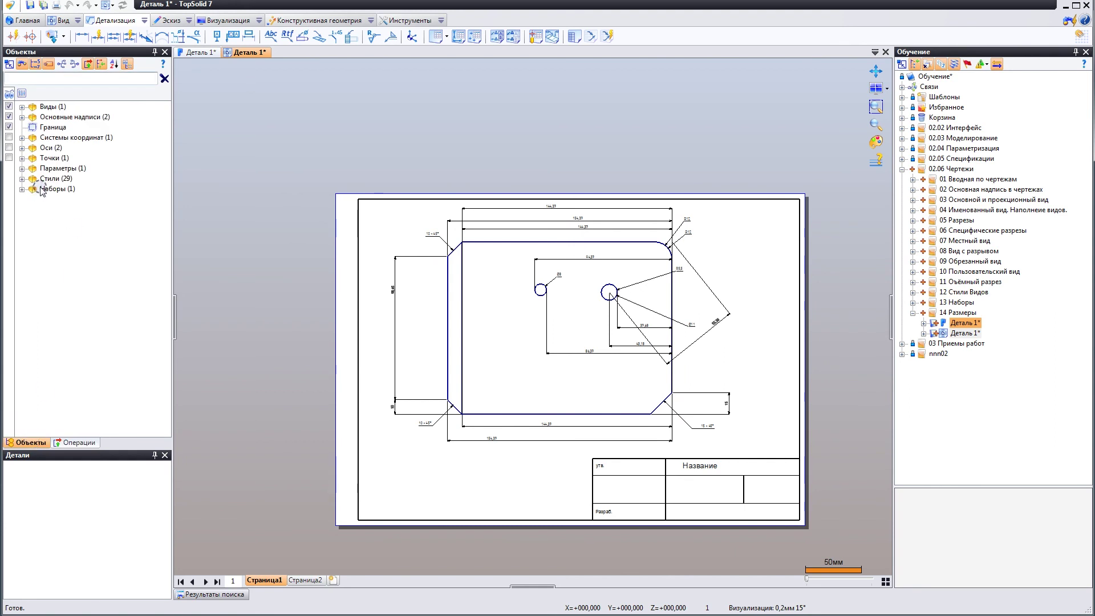
left_click(22, 189)
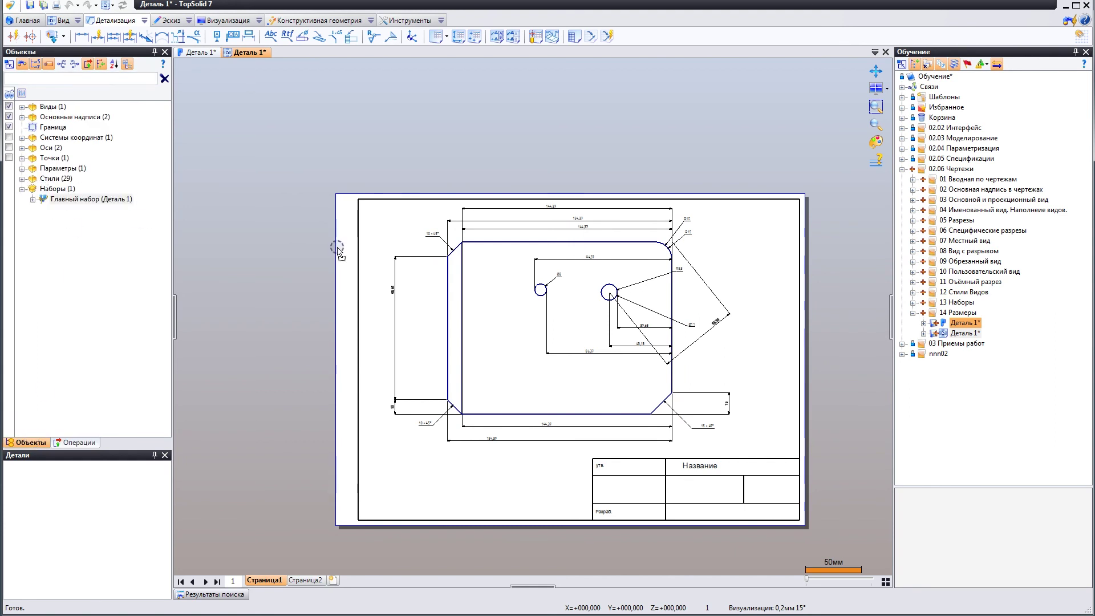
Step: Place a second view of the plate on the sheet, rotated to show all five holes
left_click_drag(338, 249, 456, 161)
left_click(457, 161)
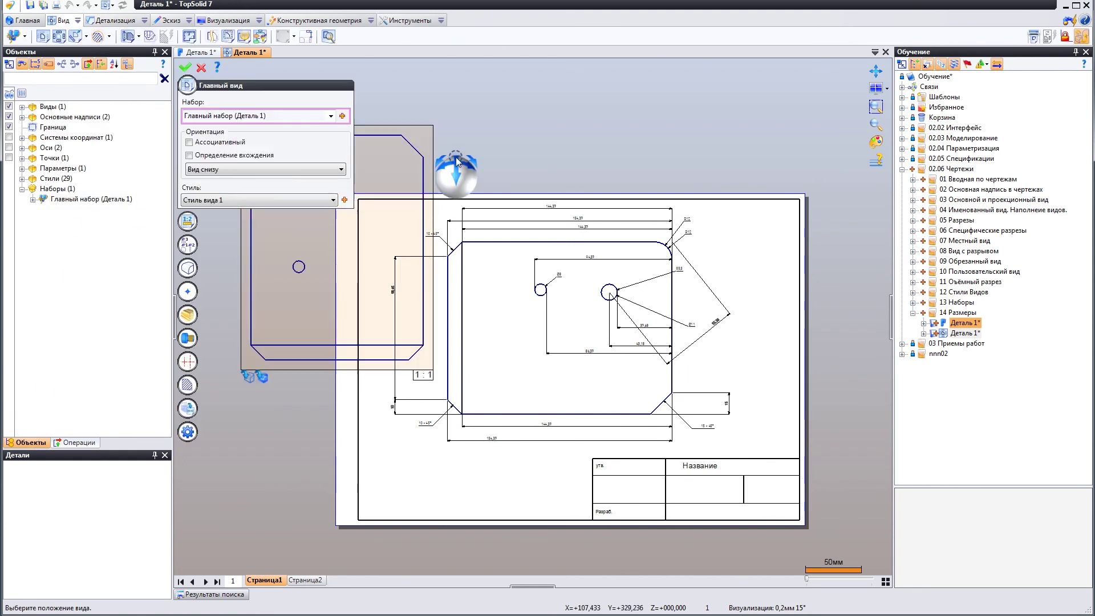
left_click(456, 161)
left_click(578, 164)
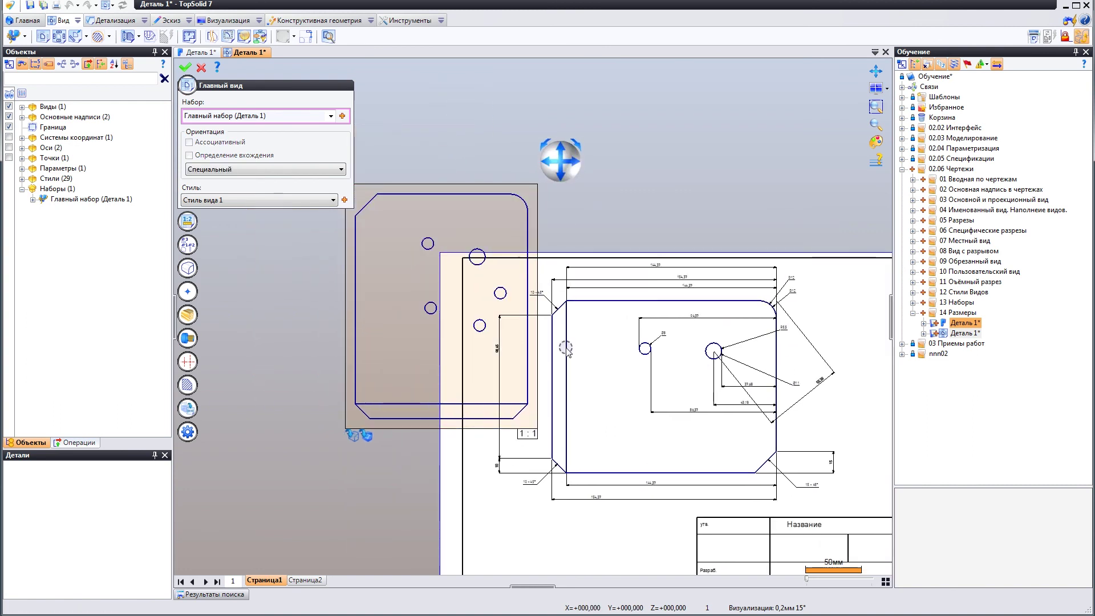
left_click(418, 319)
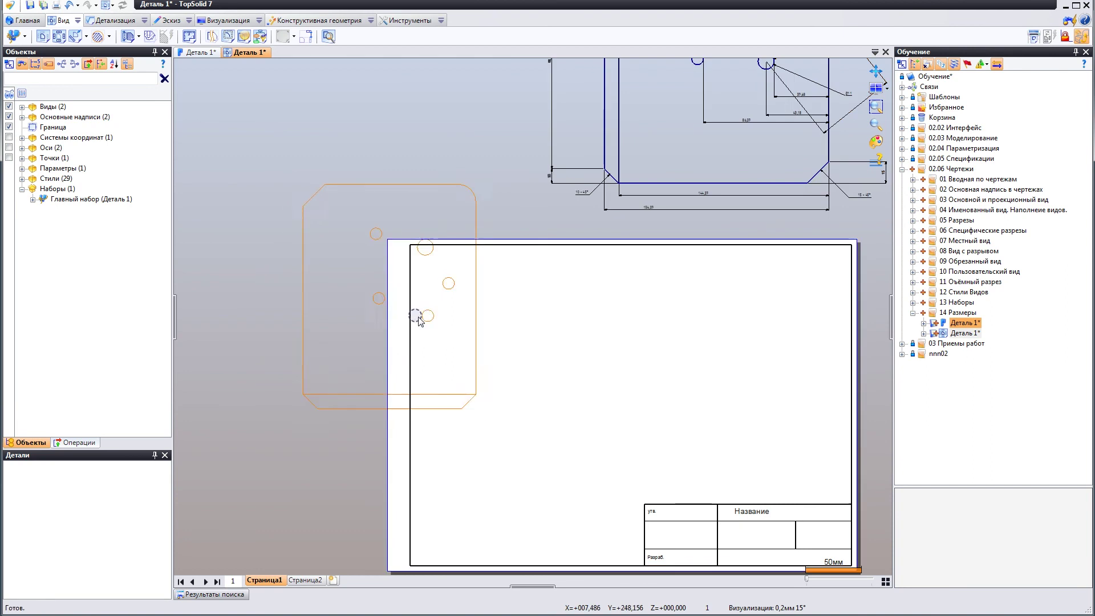
scroll(582, 343, "up", 1)
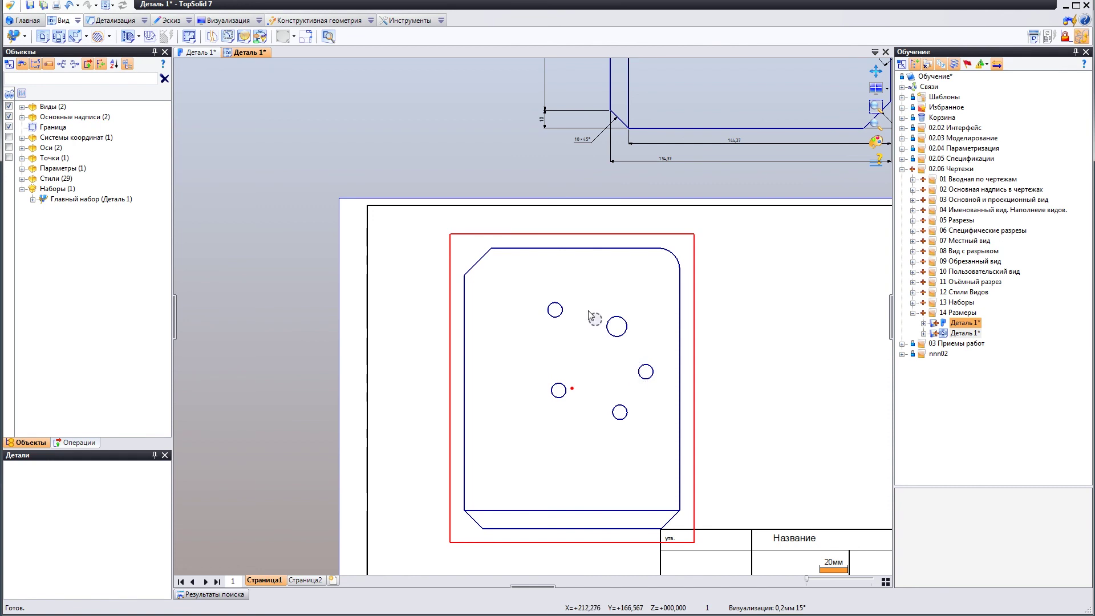
left_click(114, 20)
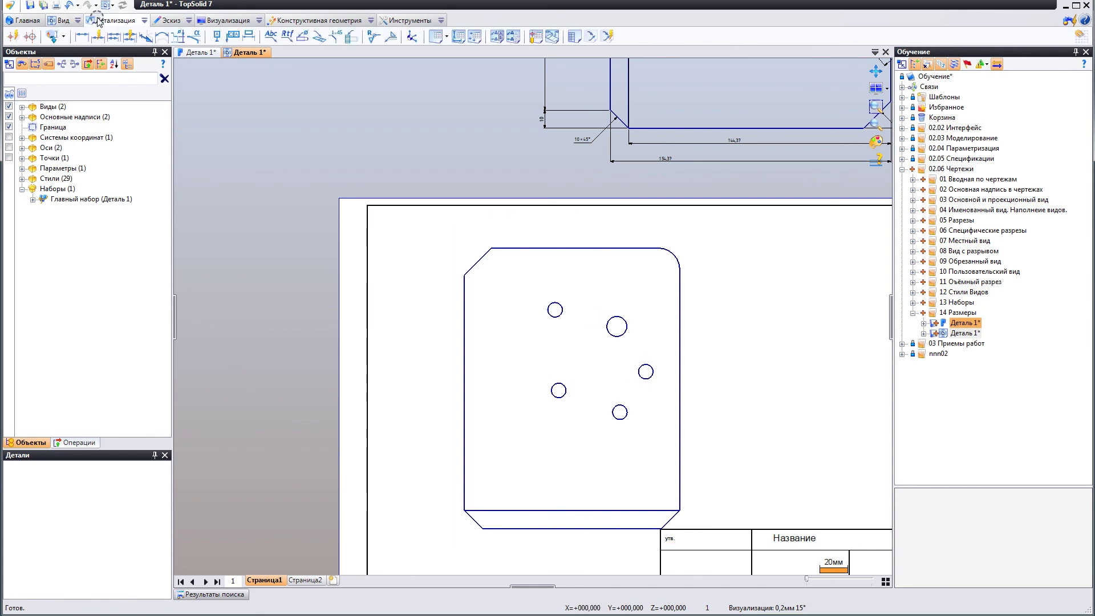
Step: Add a hole callout to the lower-right hole, placed down and to the right
left_click(304, 37)
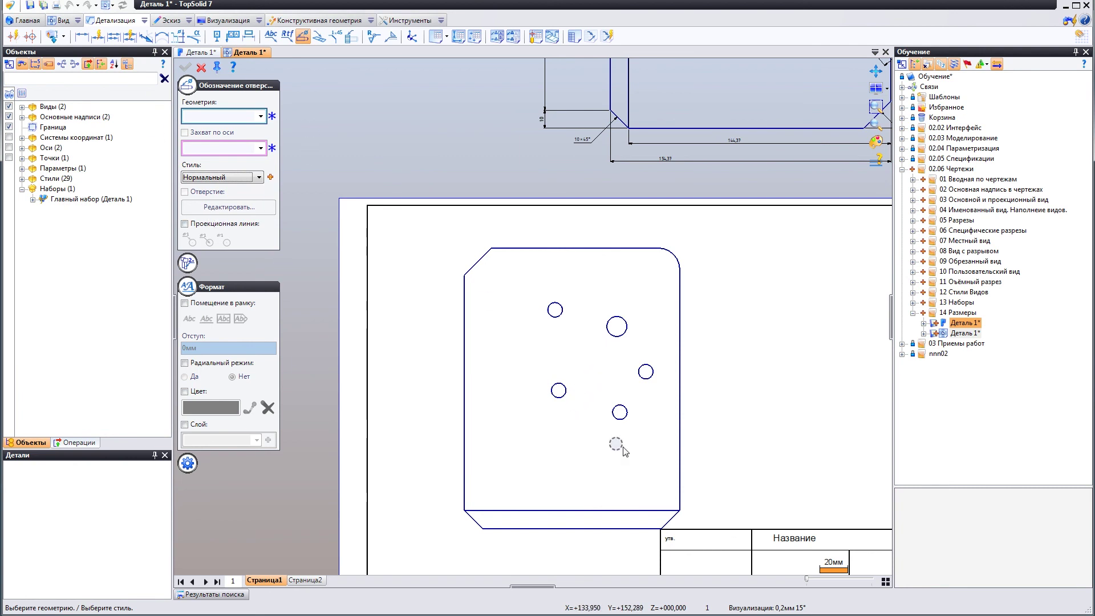
left_click(622, 415)
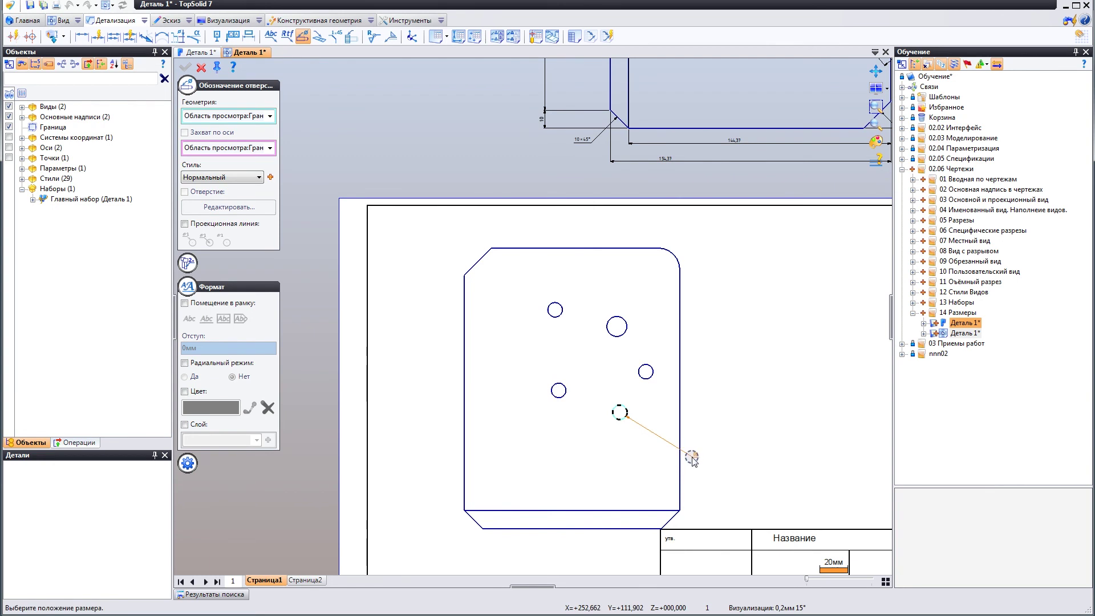
scroll(625, 422, "up", 3)
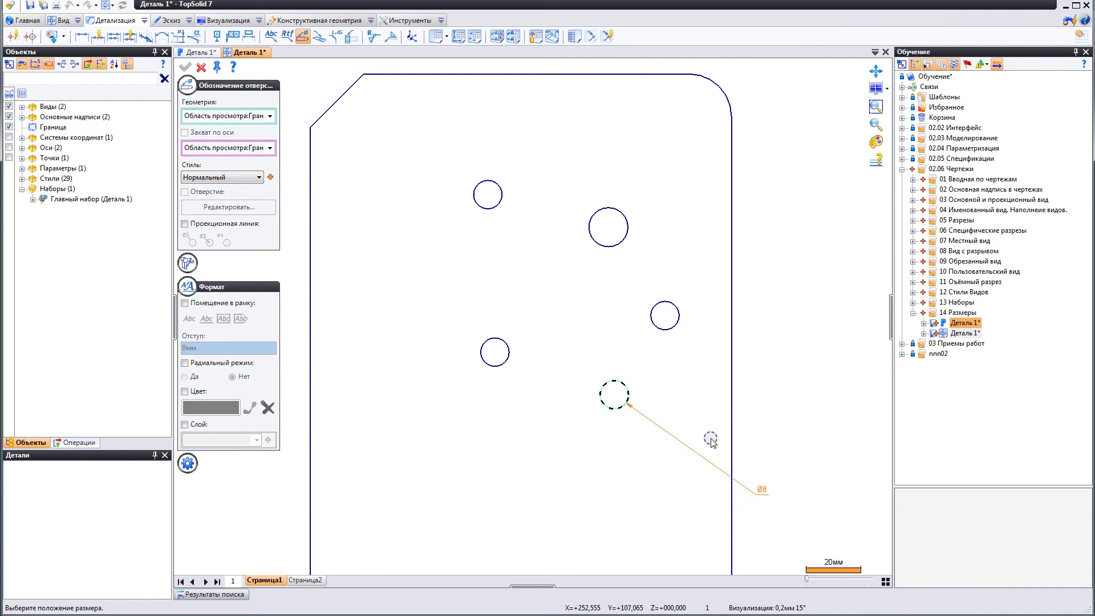
scroll(707, 439, "down", 1)
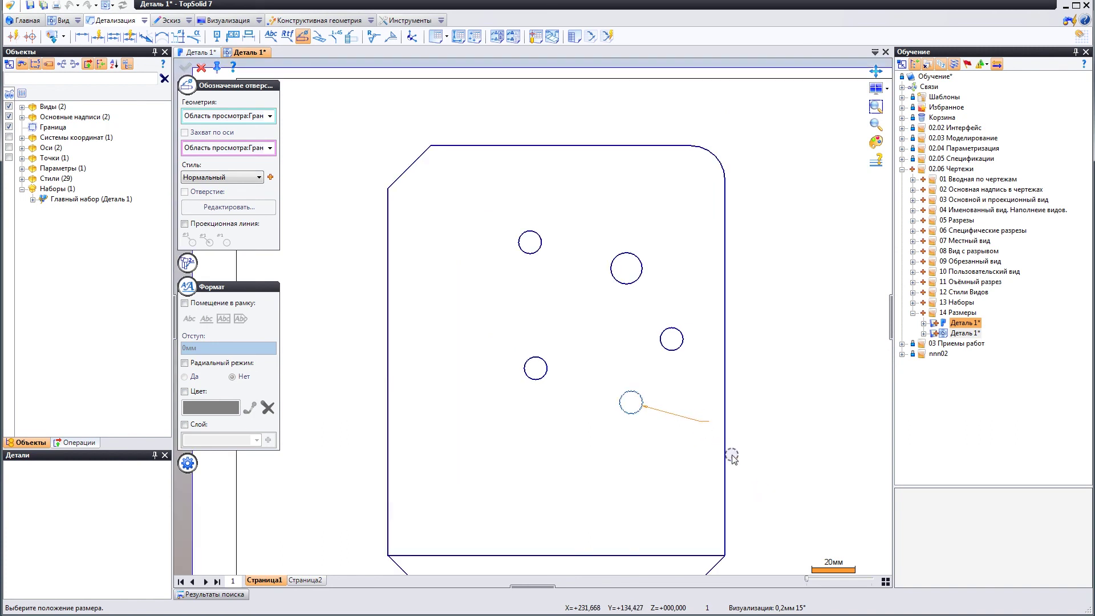
left_click(761, 505)
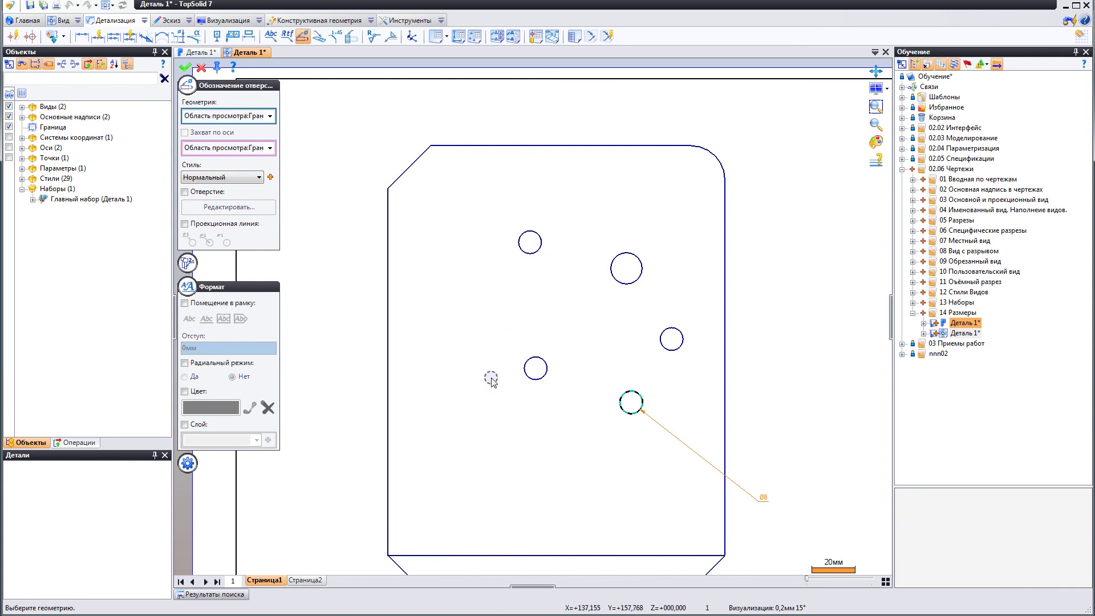
Step: Keep the callout attached to the lower-right hole and confirm the Ø8 label
middle_click_drag(492, 391, 551, 387)
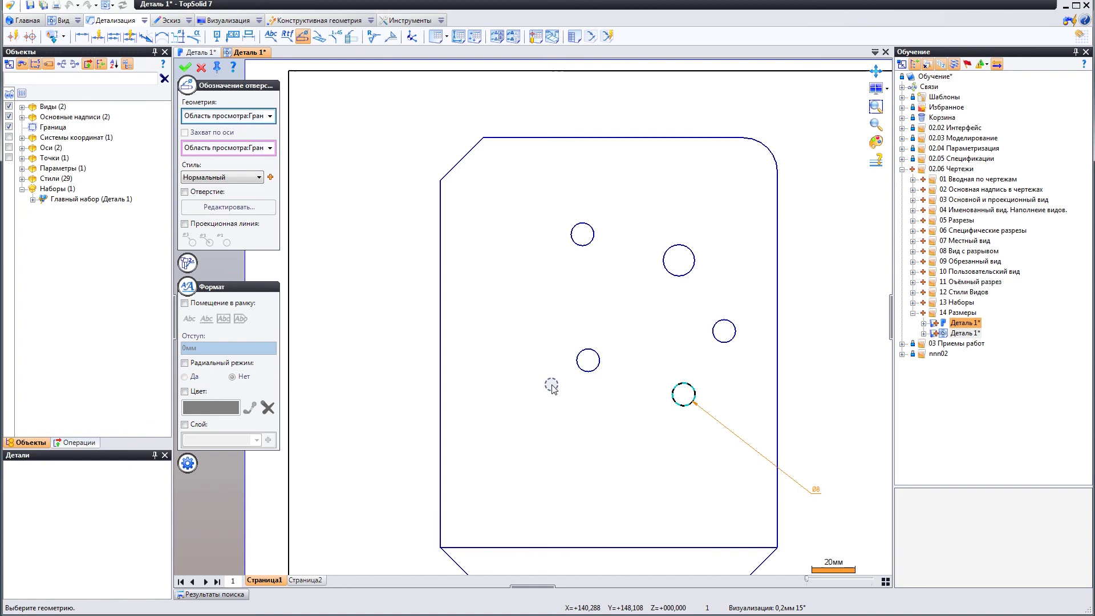
left_click(577, 368)
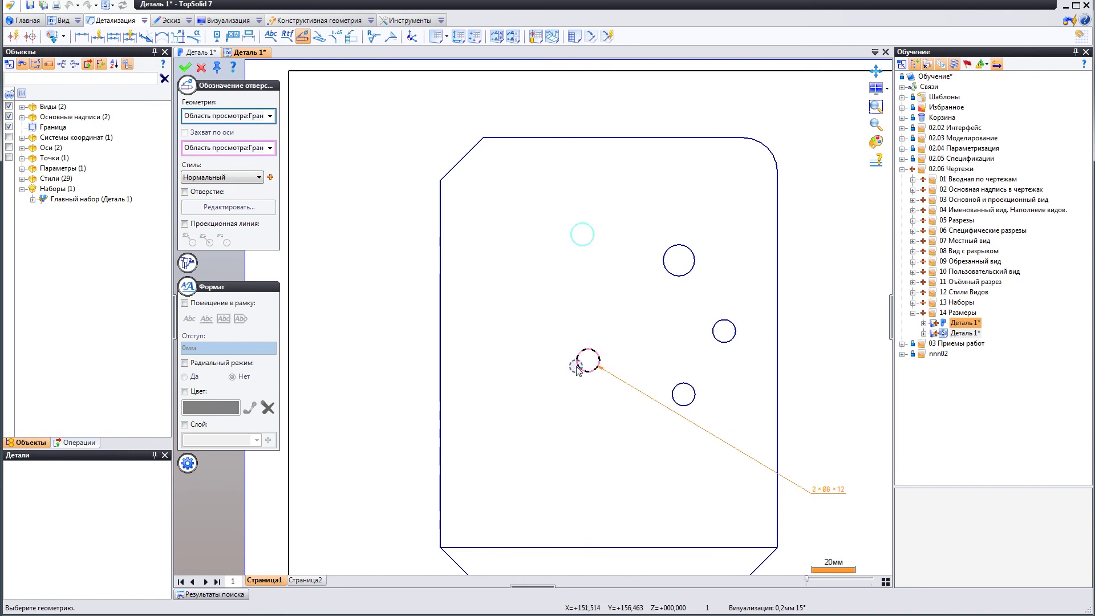
left_click(690, 400)
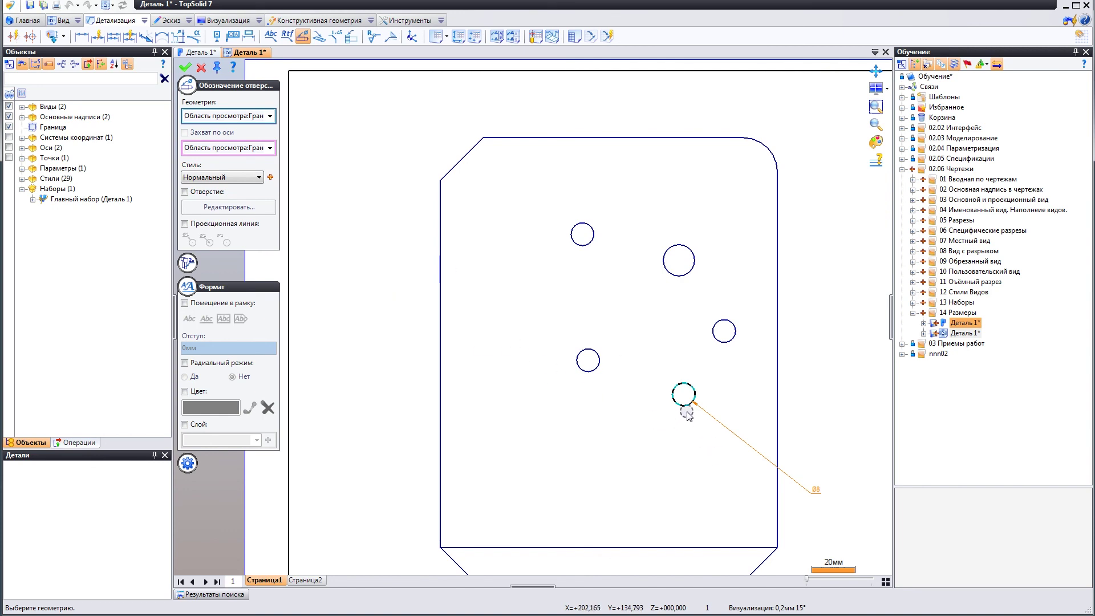
right_click(806, 431)
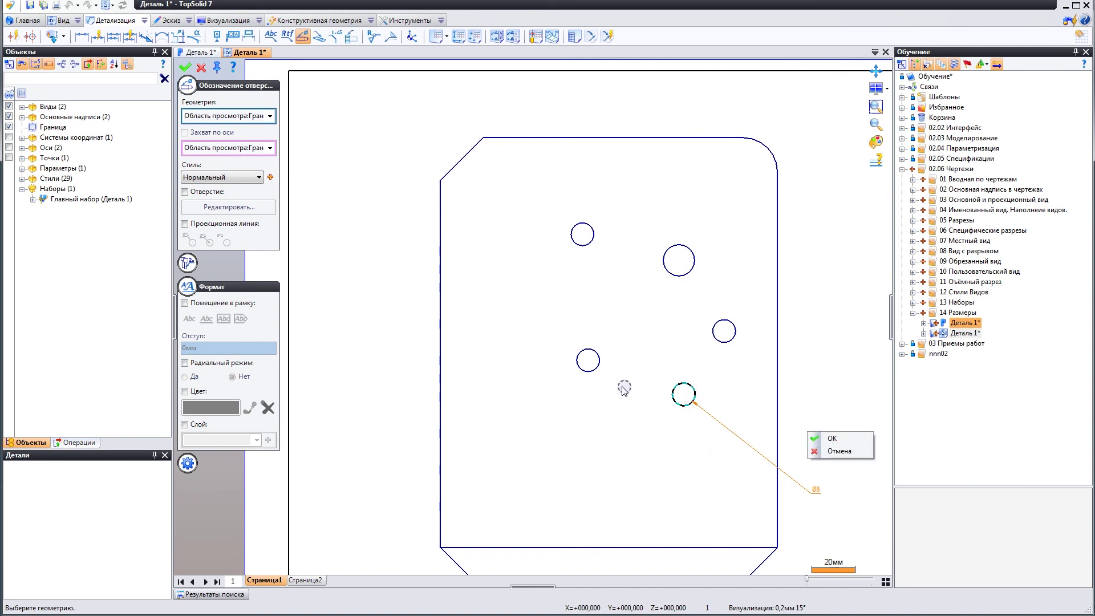
left_click(588, 368)
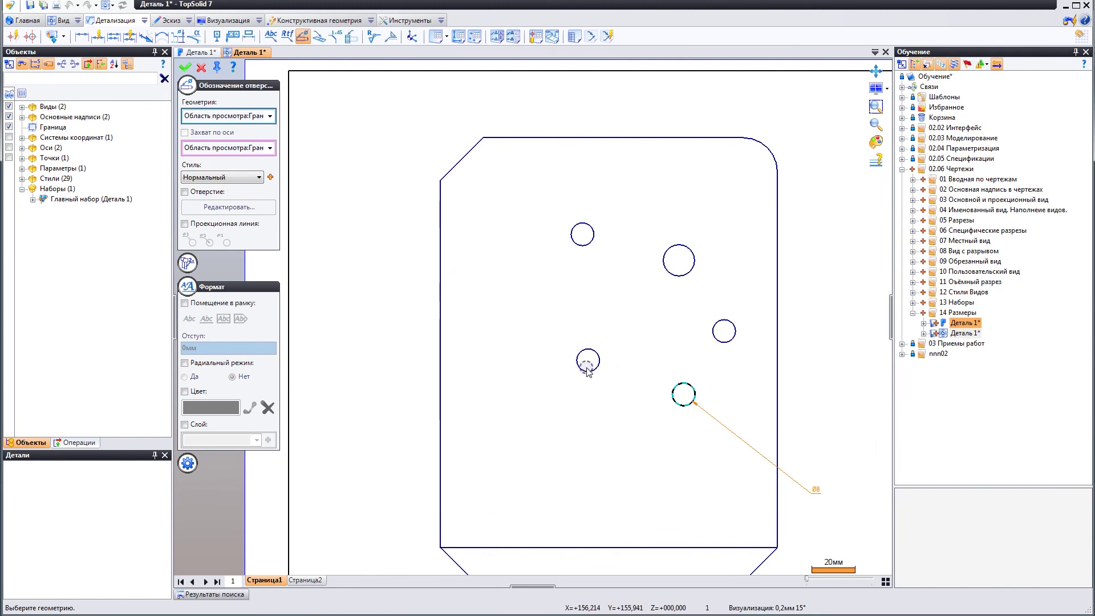
left_click(587, 368)
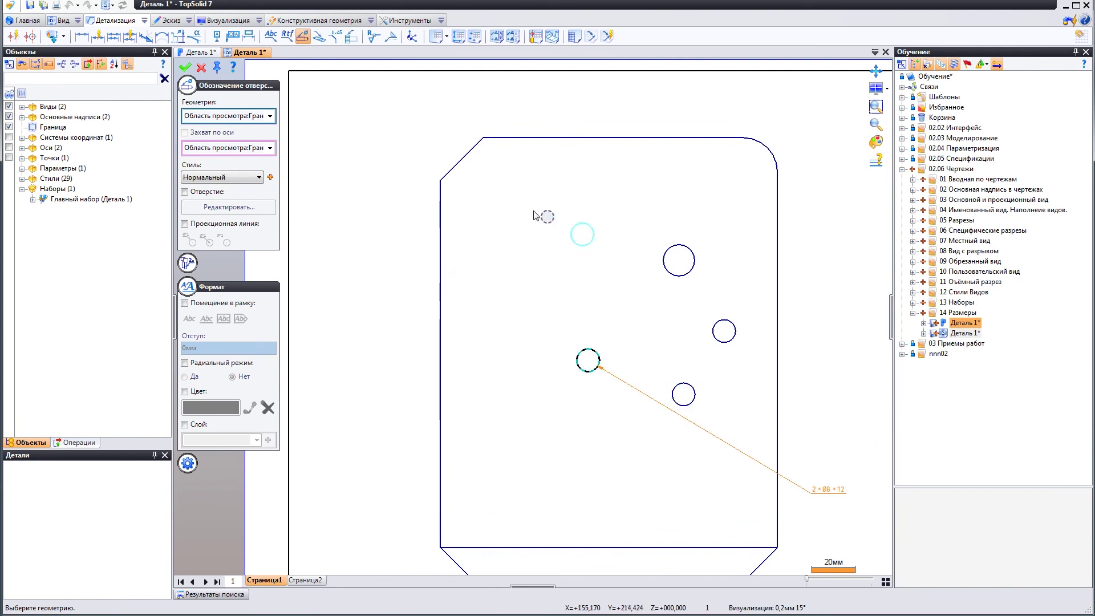
left_click(685, 404)
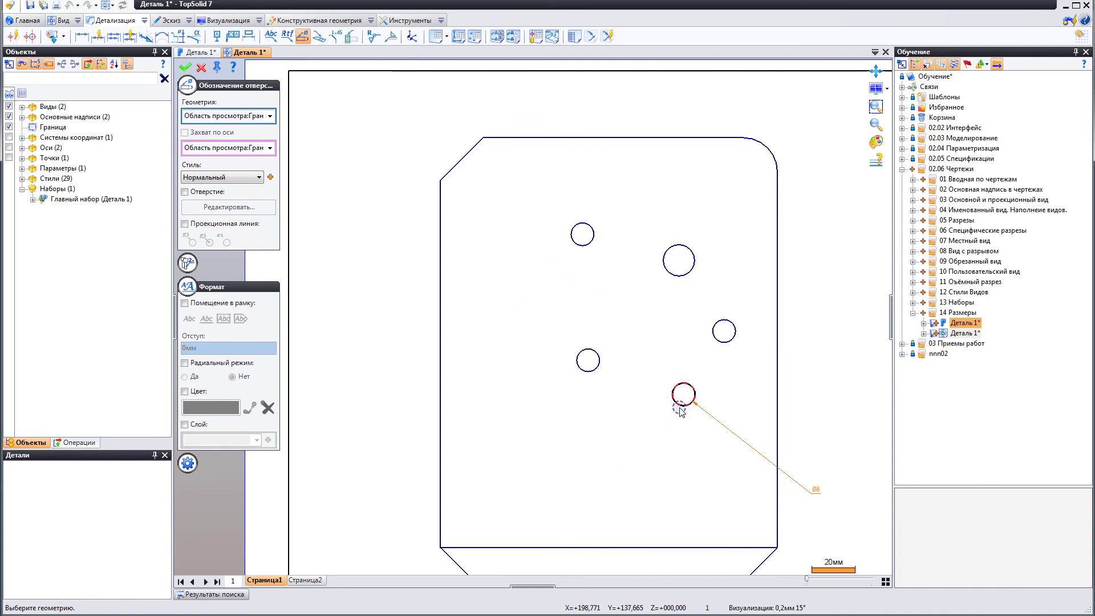
right_click(804, 439)
left_click(822, 438)
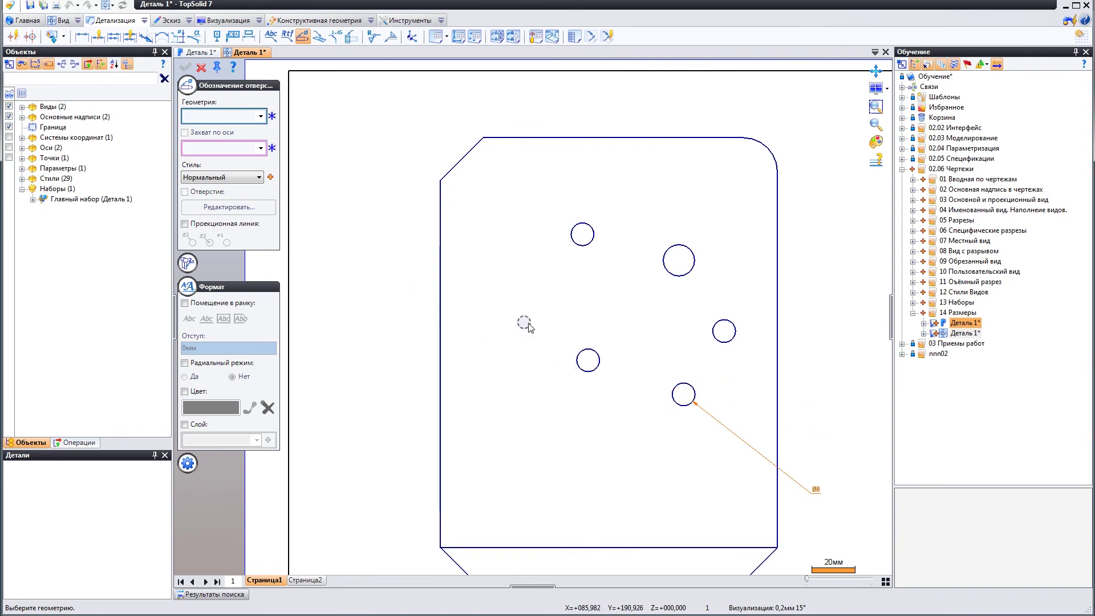
Step: Place a 2 × Ø8 × 12 callout on the left hole, up-left, and show Группирование options
left_click(579, 364)
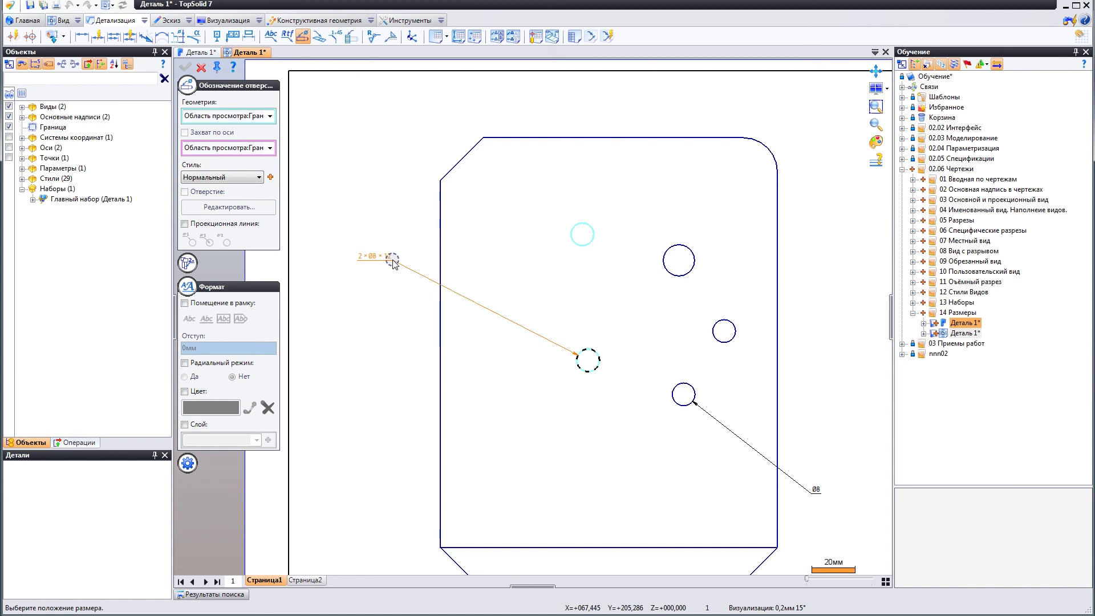
left_click(401, 264)
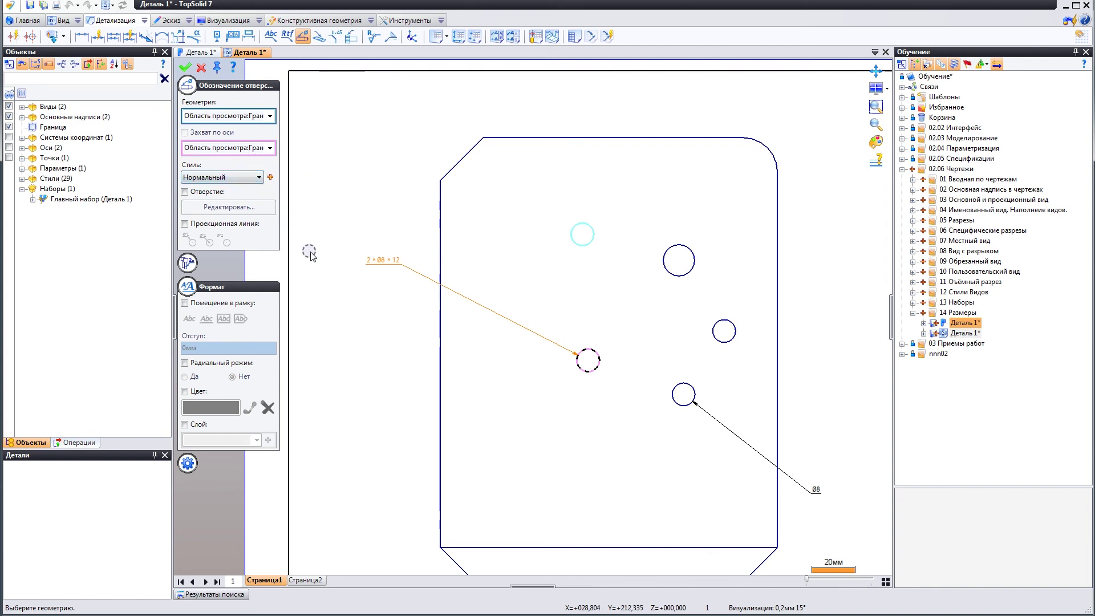
left_click(189, 263)
left_click(189, 284)
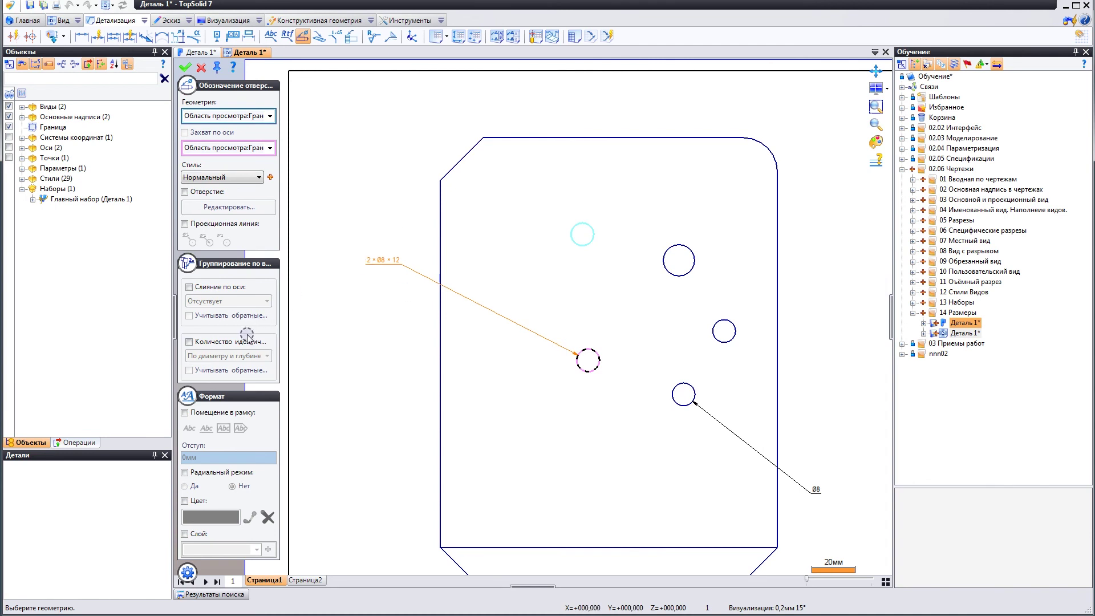
Step: Turn off identical-hole counting, enable Слияние по оси without sorting, and confirm the 2 × Ø8 × 12 callout
left_click(221, 344)
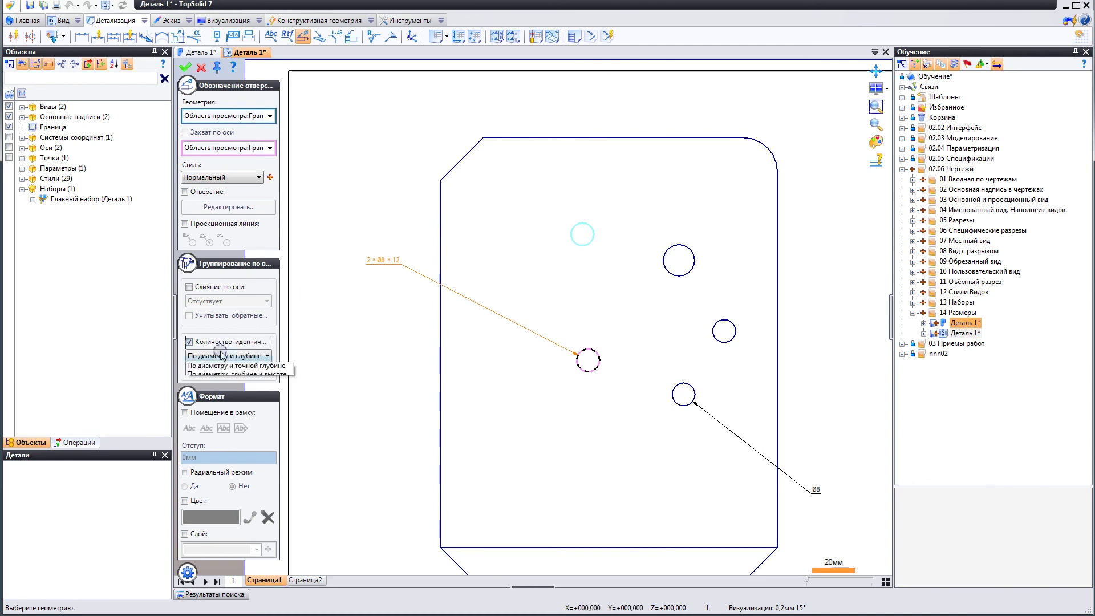
left_click(219, 356)
left_click(214, 368)
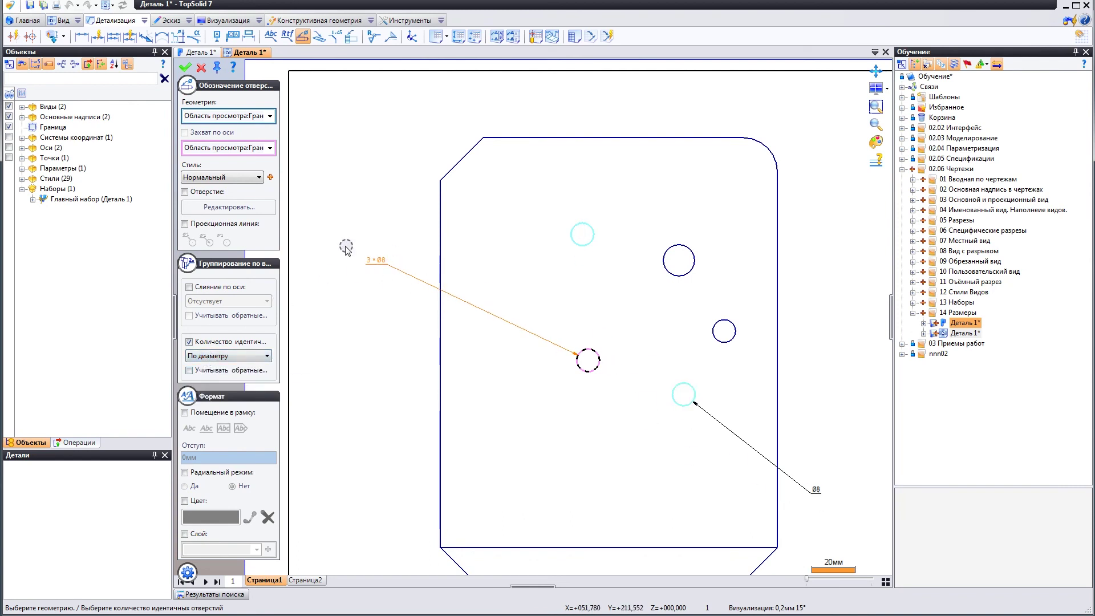
left_click(199, 357)
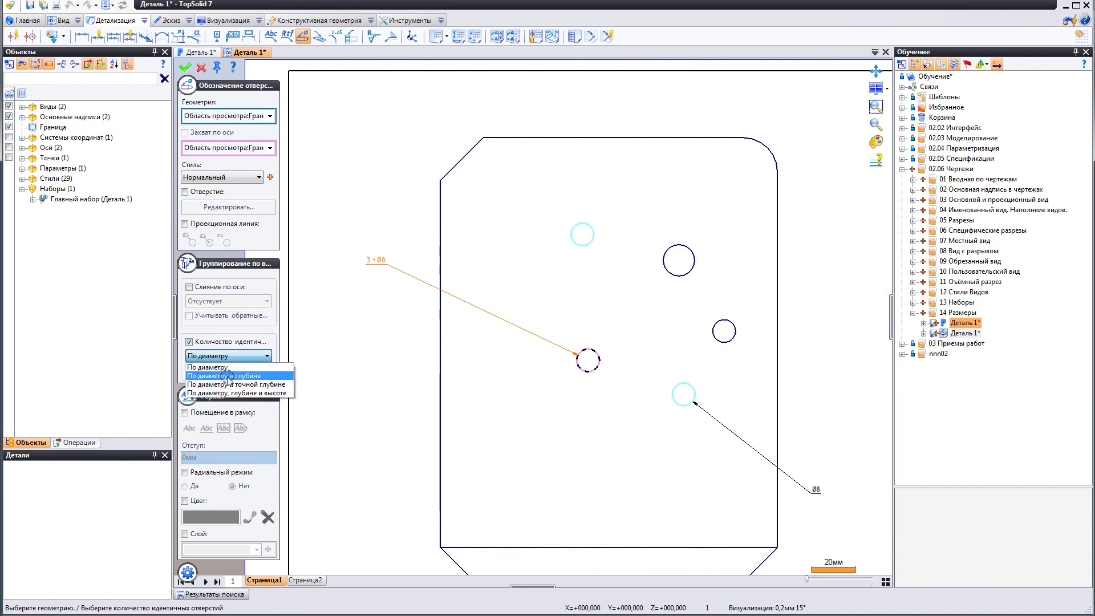
left_click(239, 393)
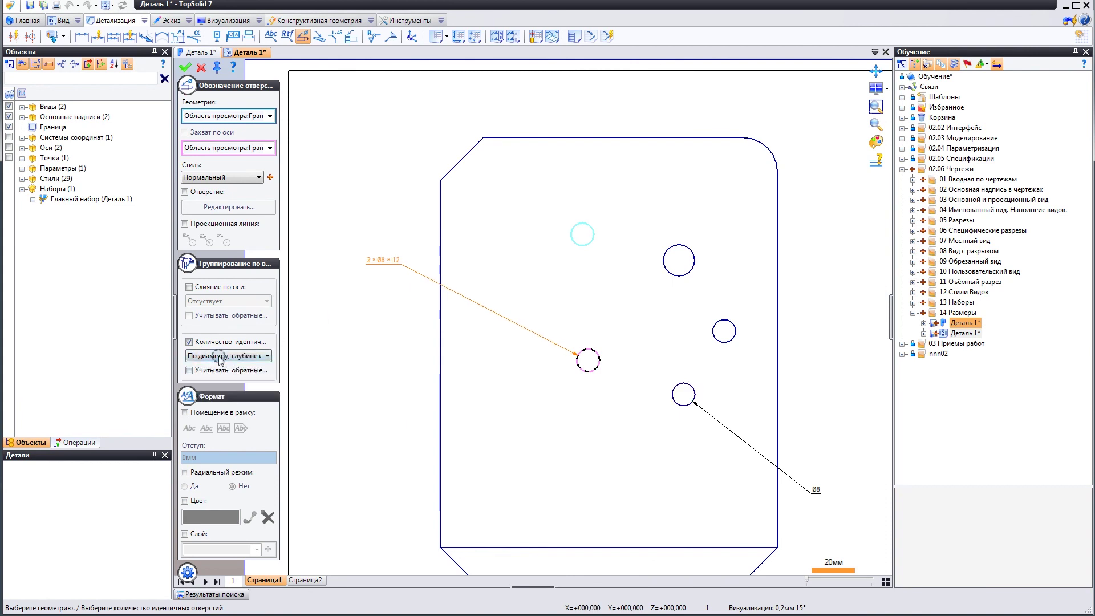
left_click(194, 342)
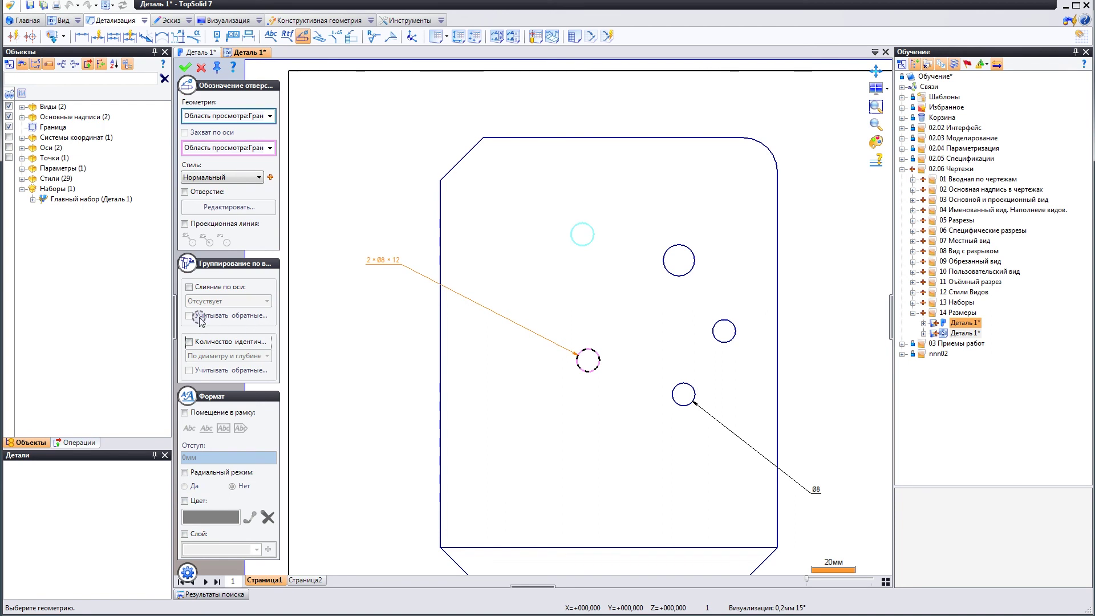
left_click(199, 288)
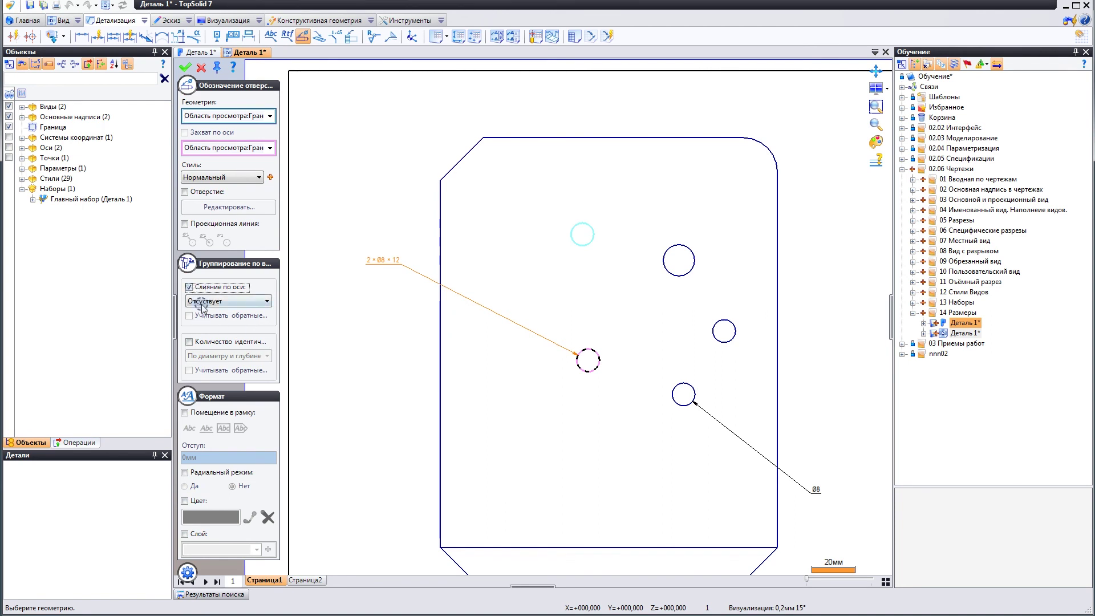
left_click(203, 302)
left_click(203, 311)
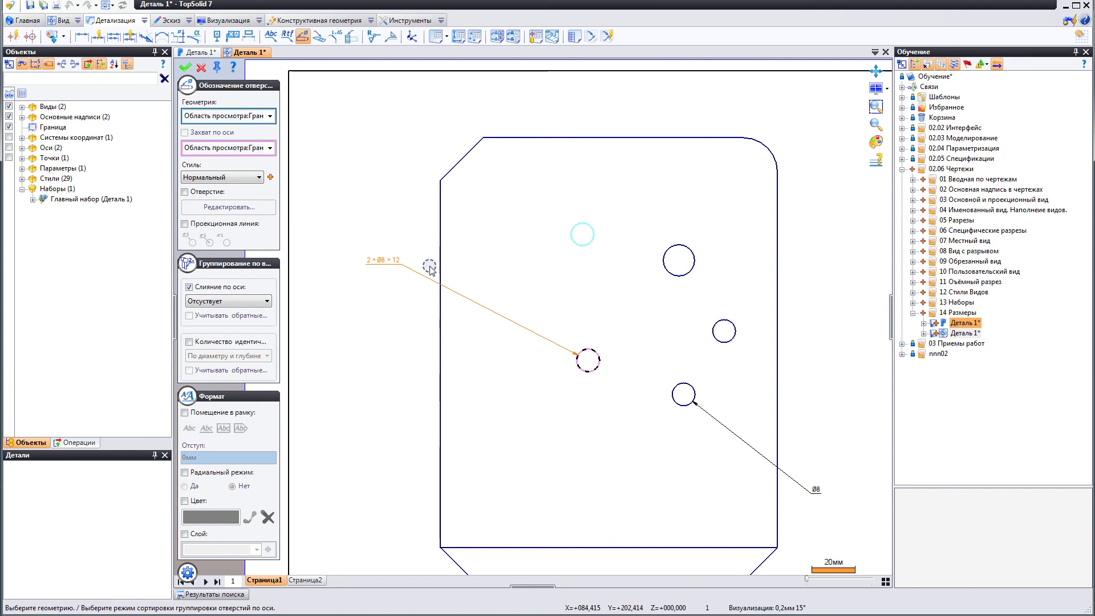
right_click(391, 225)
key("Escape")
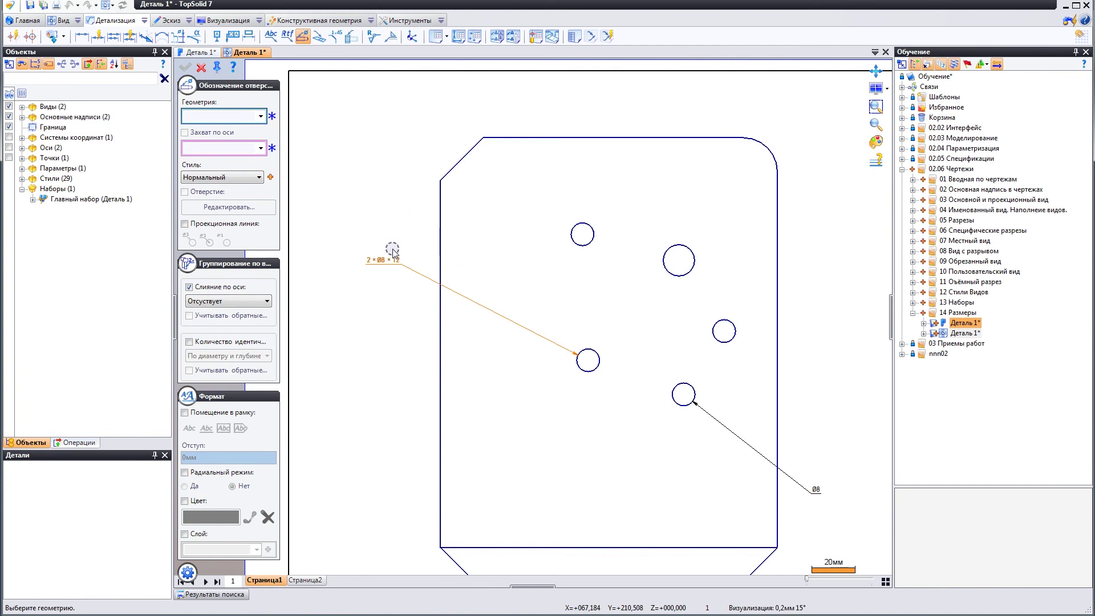
Step: Pan and zoom out to see the full sheet with both hole callouts
middle_click_drag(471, 261, 495, 256)
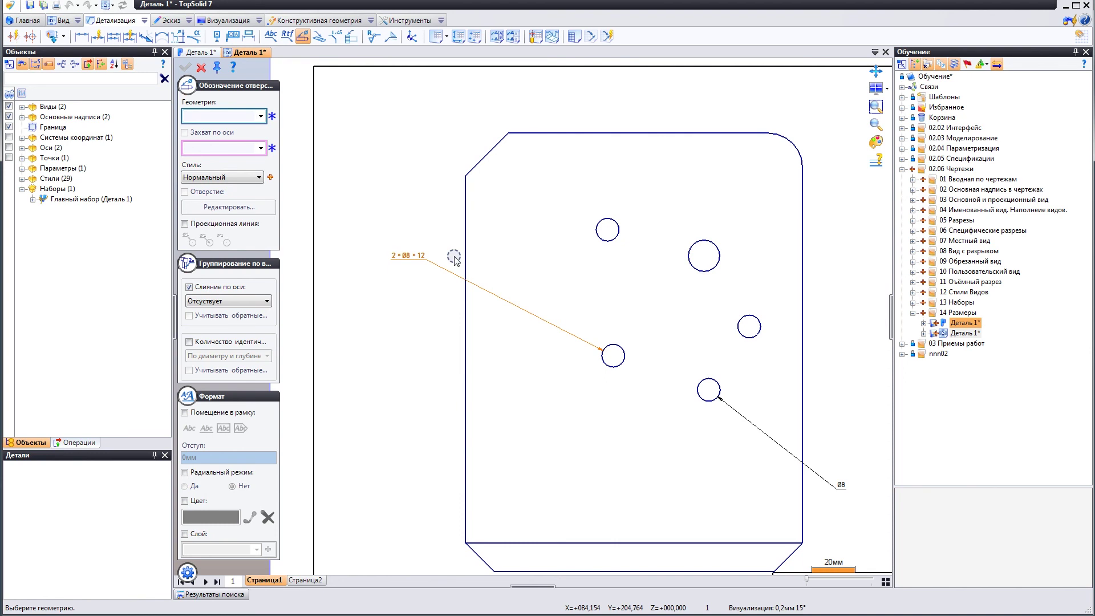
scroll(454, 258, "down", 2)
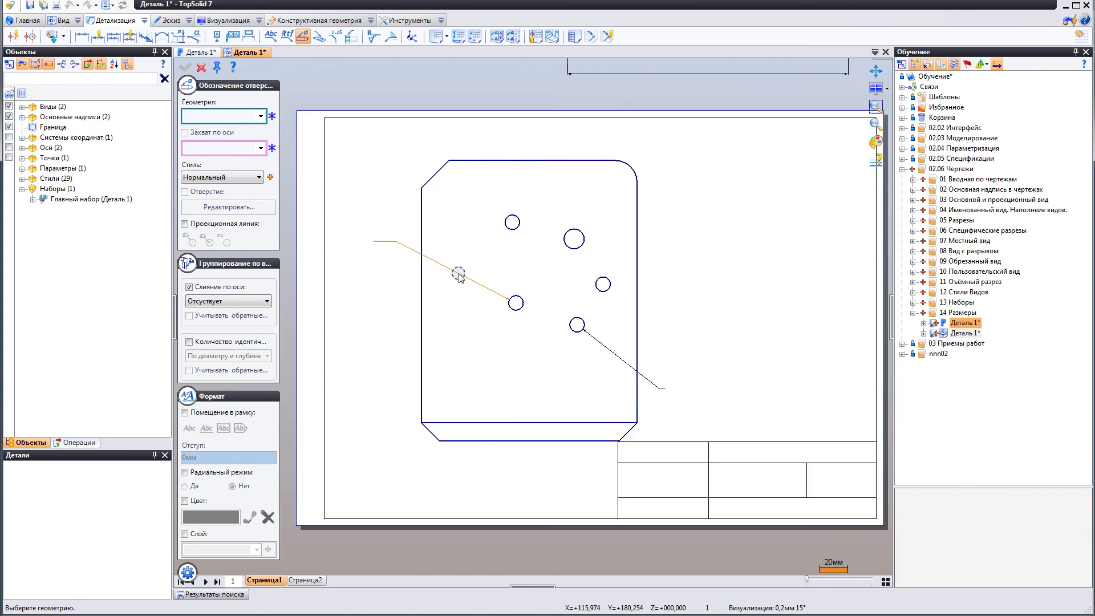